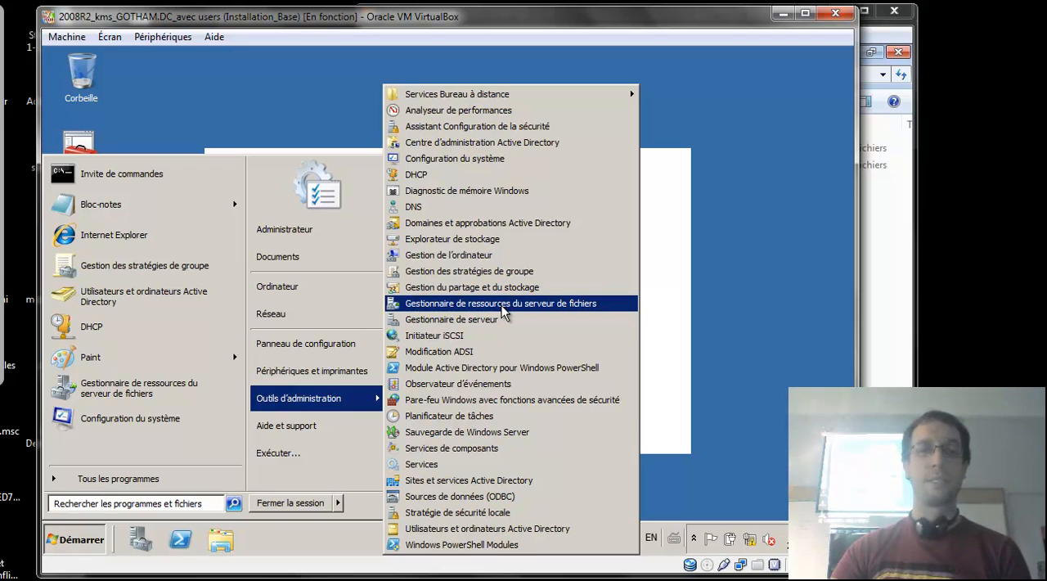
Open the Console1.msc console from the desktop and bring up its dialog for adding or removing snap-ins.
left_click(189, 146)
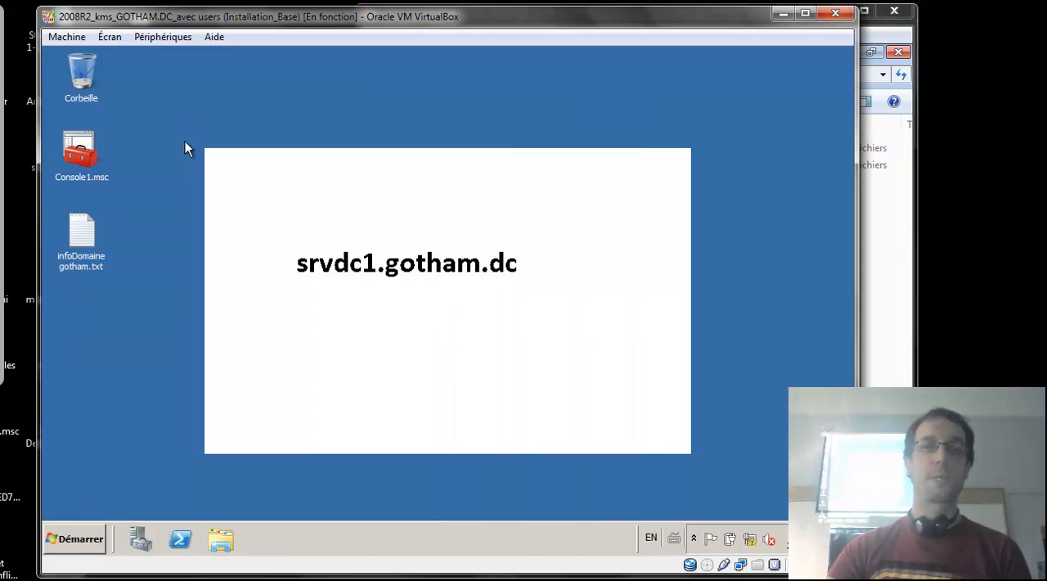
double_click(82, 154)
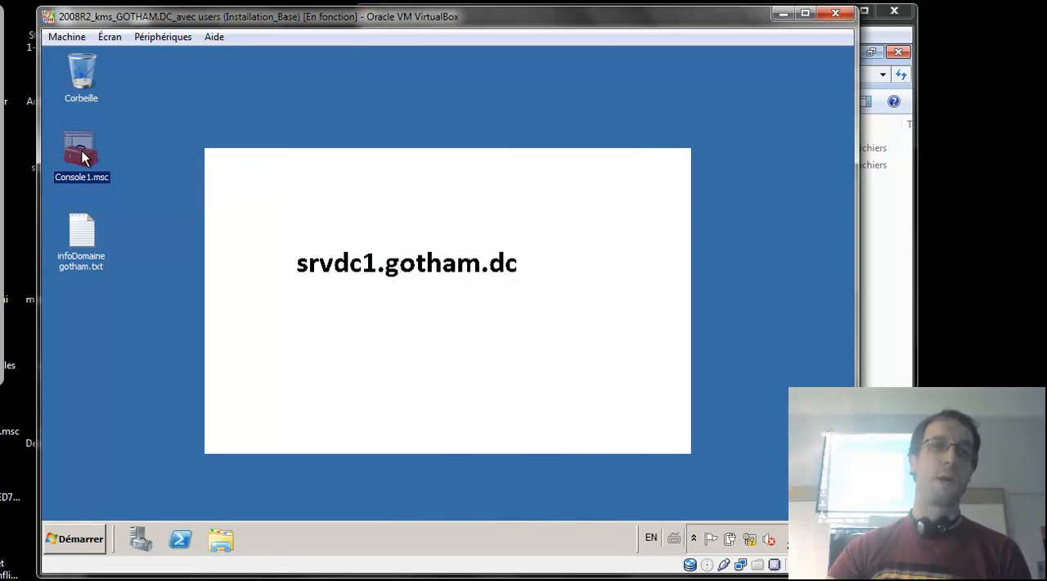
left_click(74, 72)
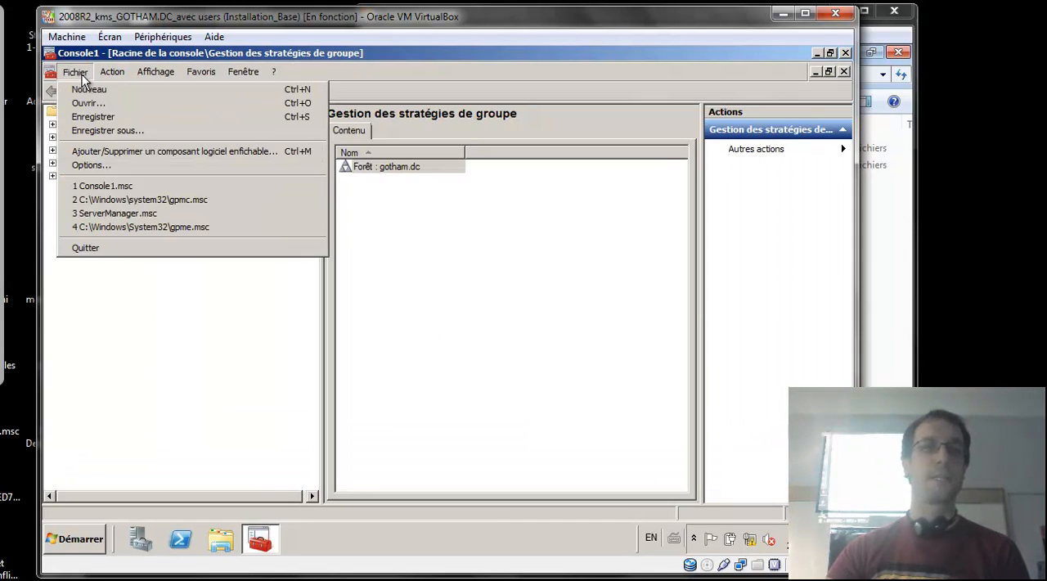
left_click(133, 152)
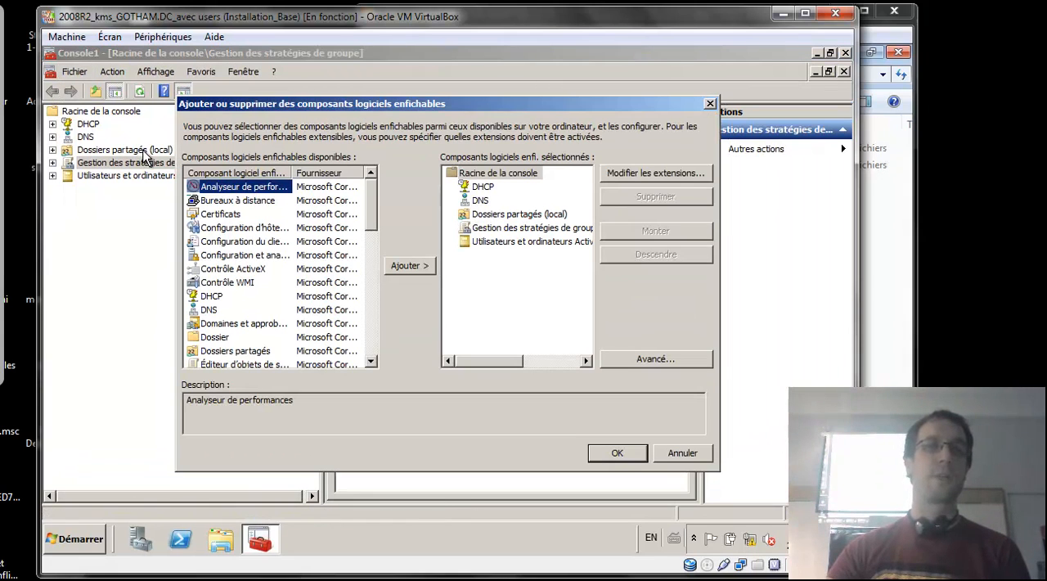
Add the Gestionnaire de ressources du serveur de fichiers snap-in to the console.
left_click_drag(291, 171, 327, 173)
left_click_drag(368, 201, 373, 244)
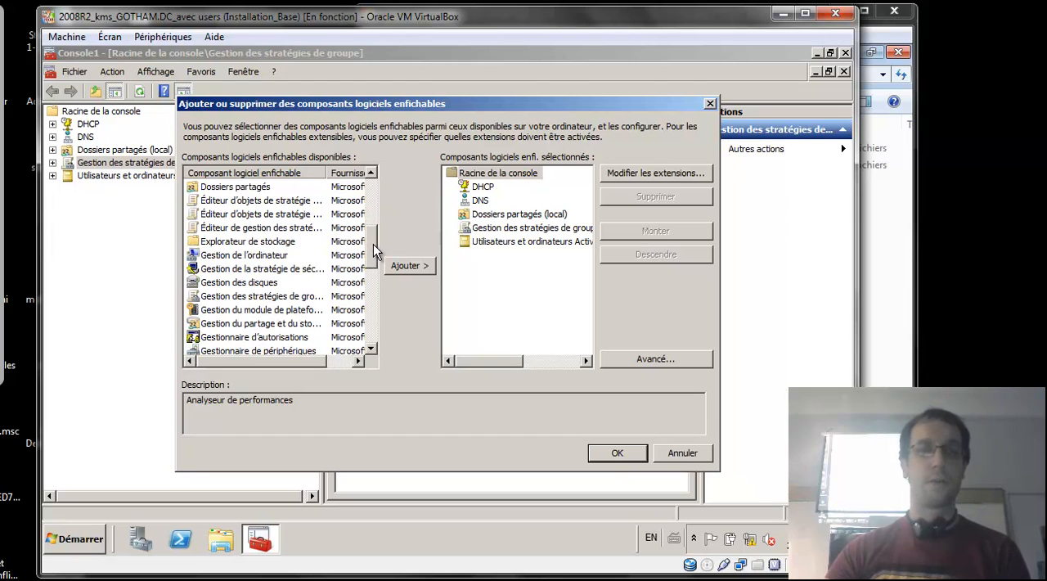
left_click_drag(329, 173, 364, 174)
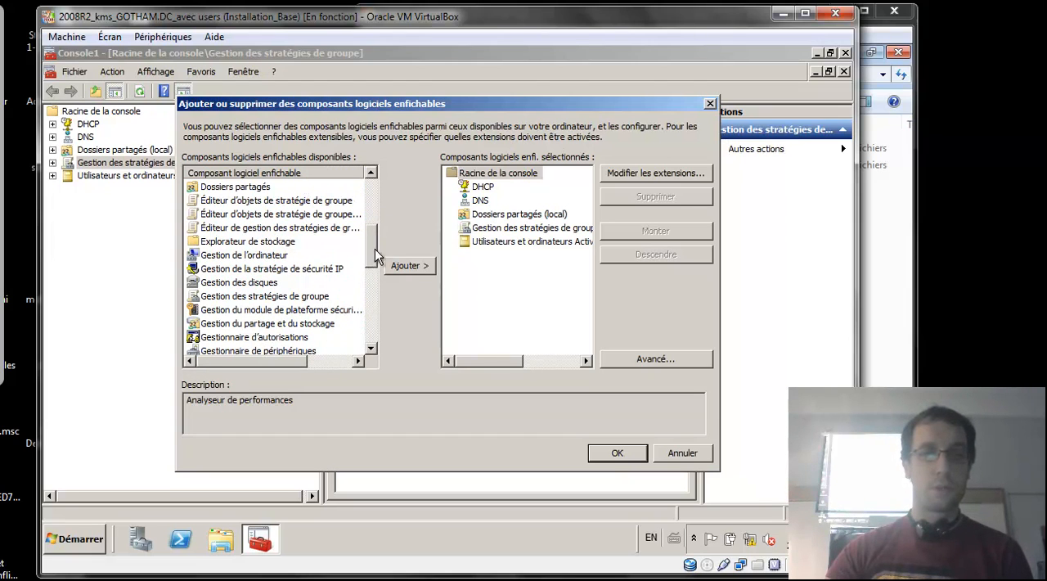
left_click_drag(376, 254, 375, 267)
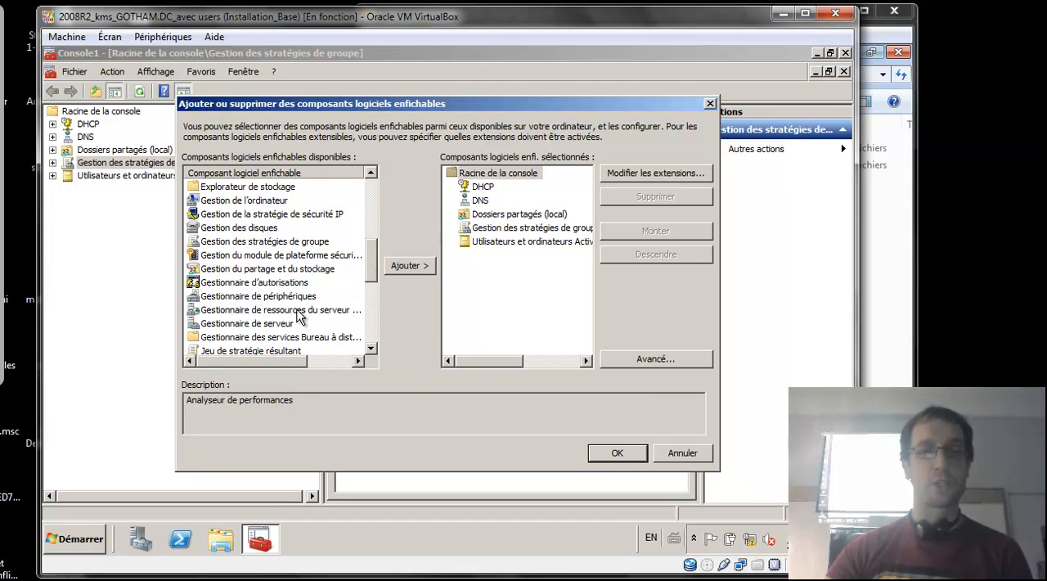
left_click(299, 312)
left_click(409, 265)
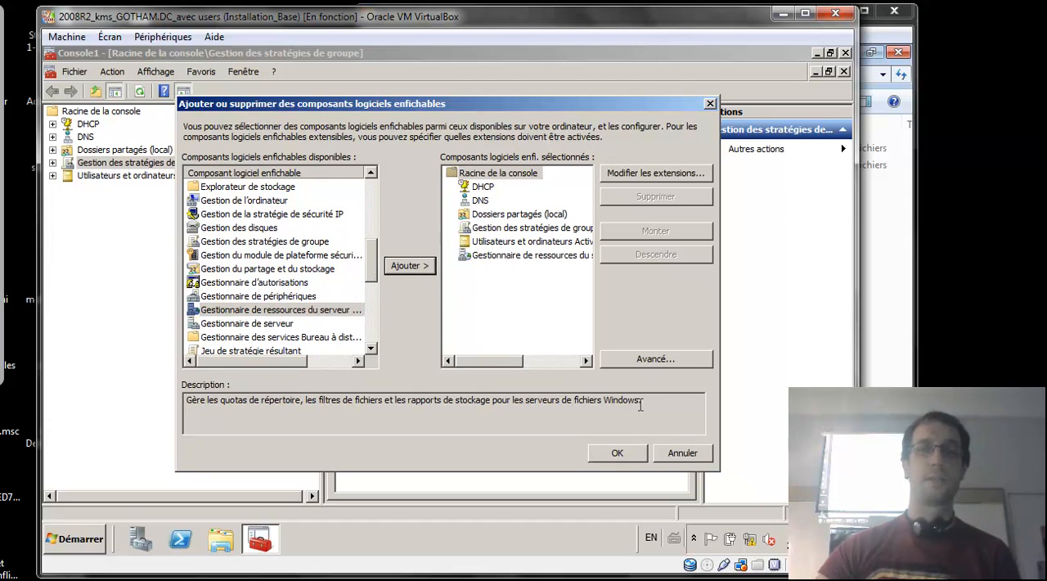
left_click(637, 456)
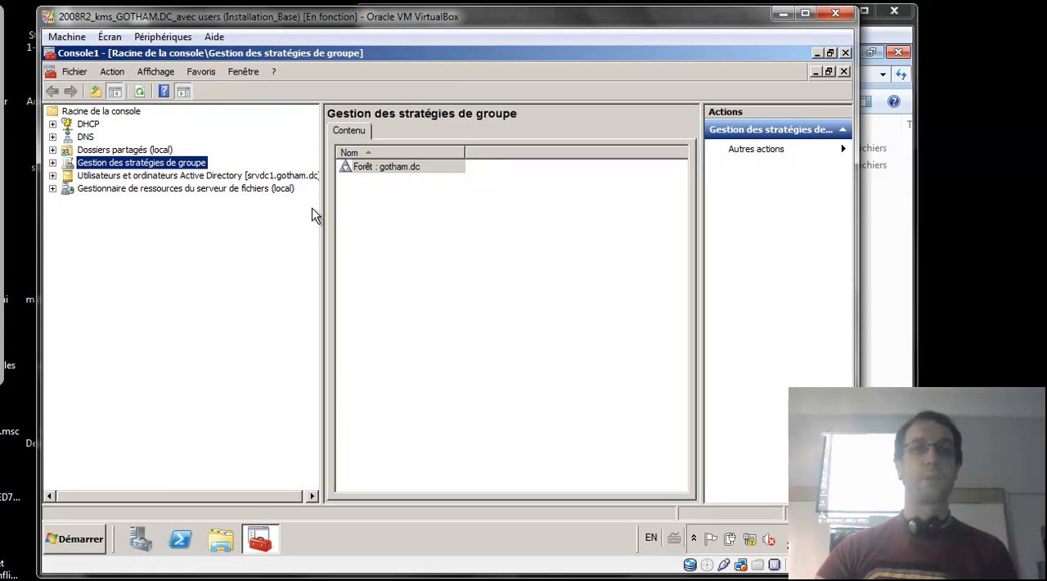
Expand Gestionnaire de ressources du serveur de fichiers and look through its quota, file screening and storage report sections.
left_click_drag(321, 204, 343, 203)
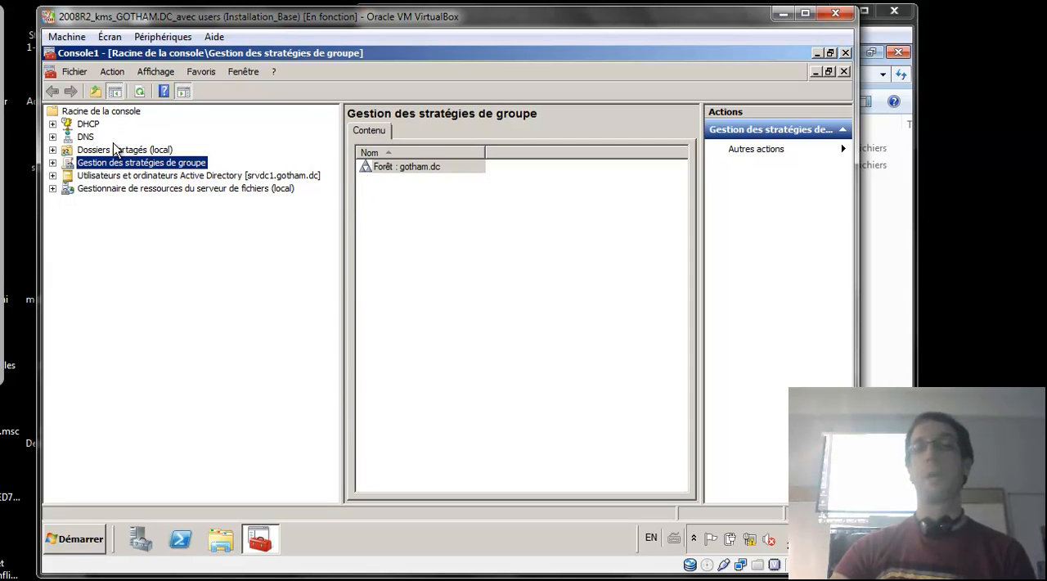
left_click(52, 189)
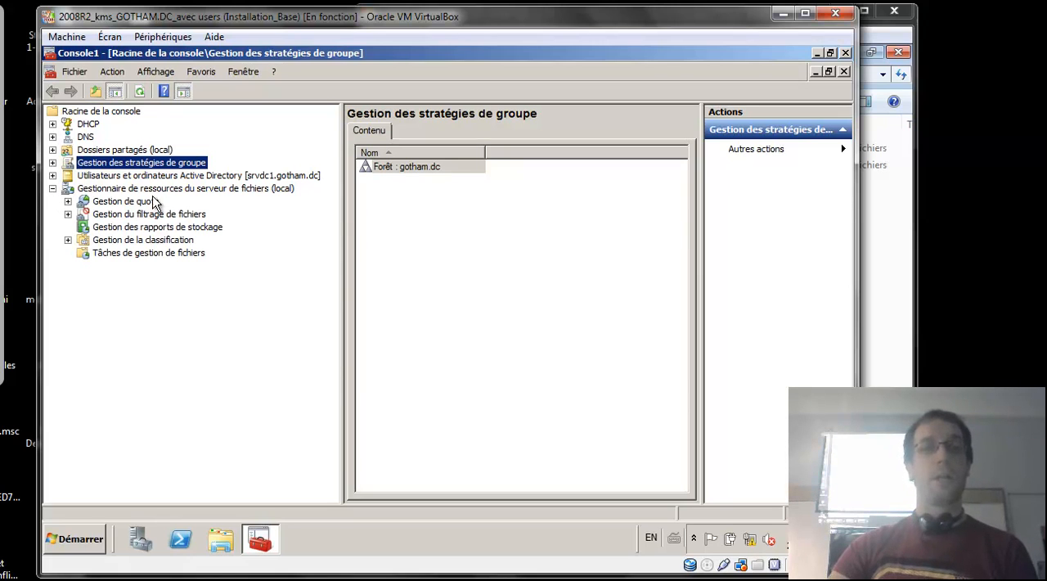
left_click(1, 187)
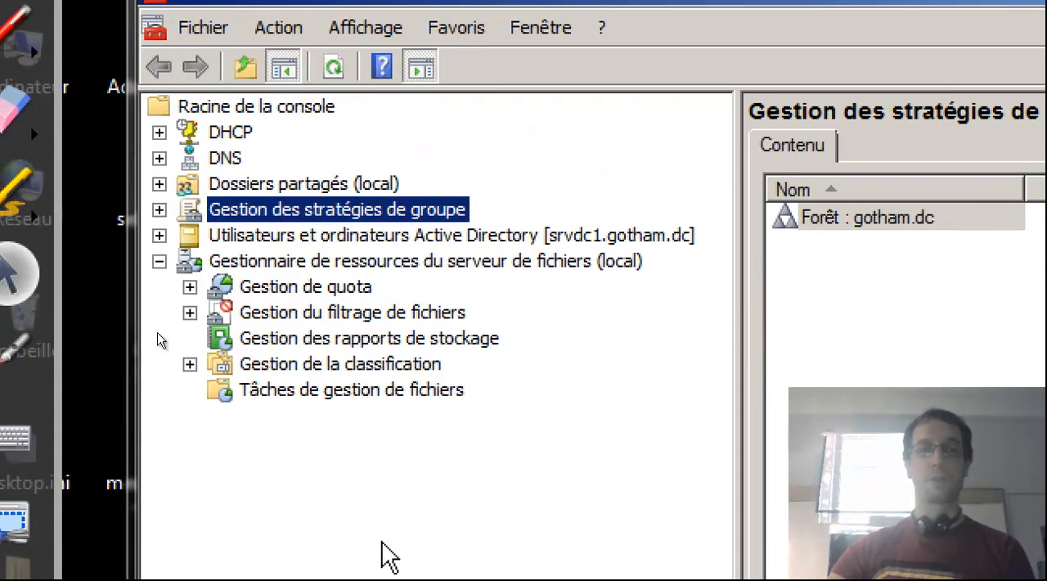
left_click(310, 262)
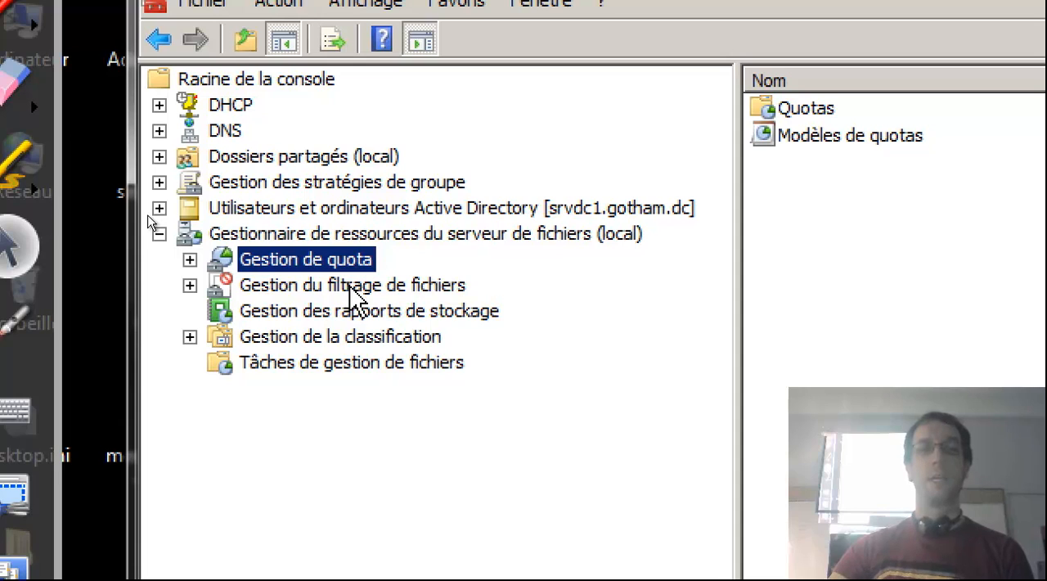
left_click(353, 290)
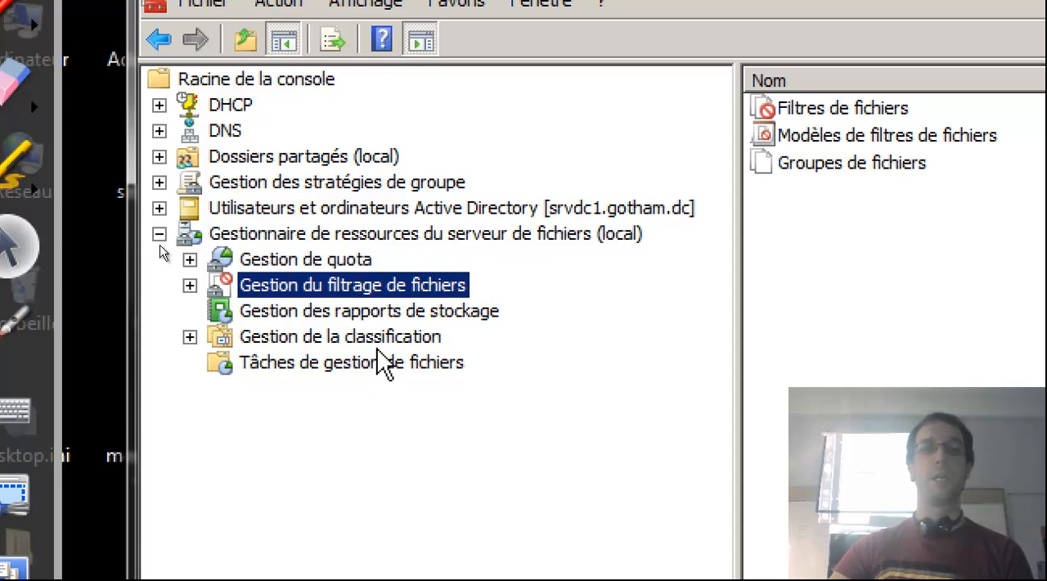
left_click(358, 317)
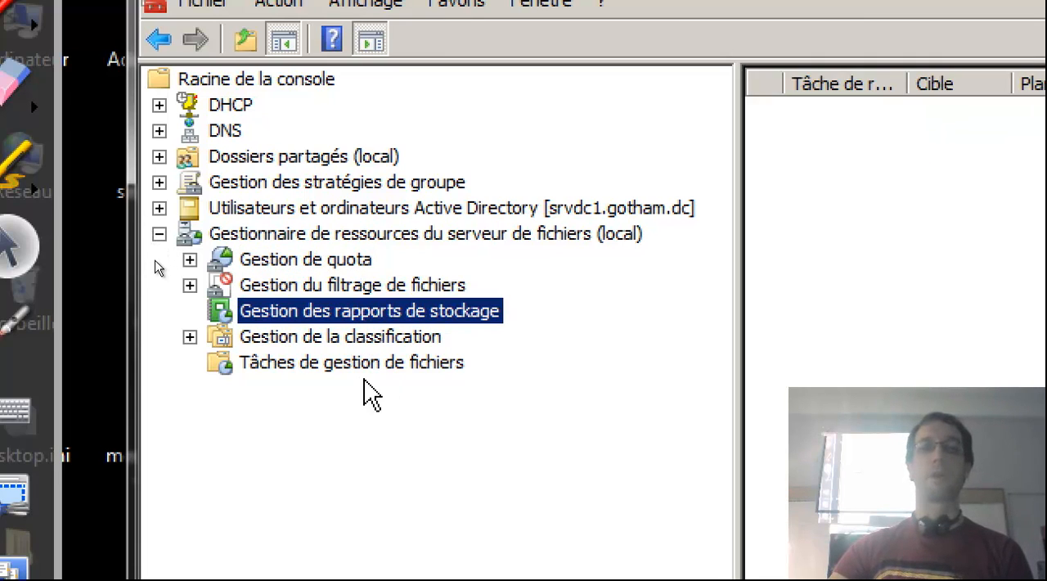
left_click(314, 262)
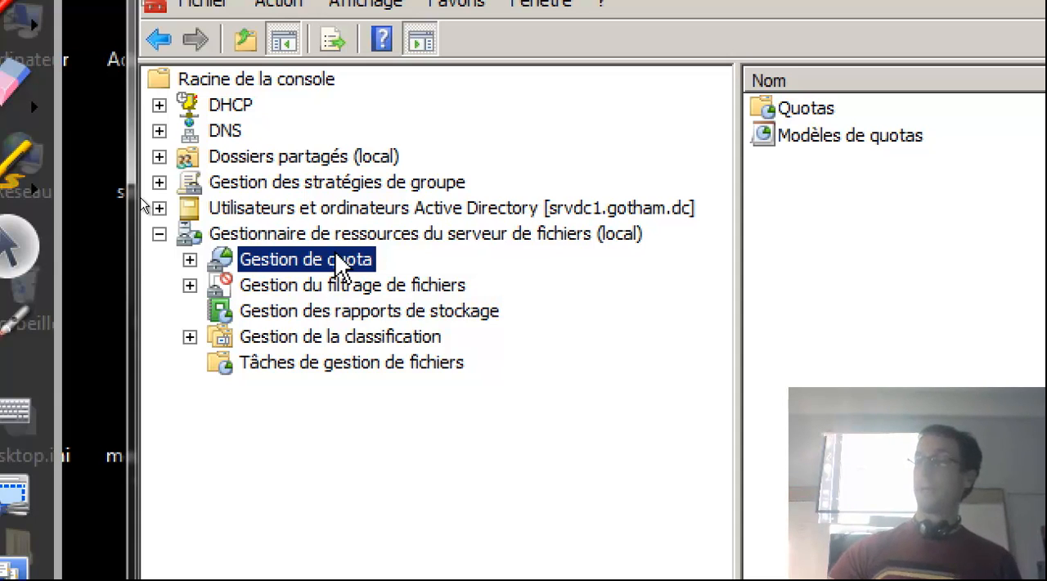
left_click(204, 288)
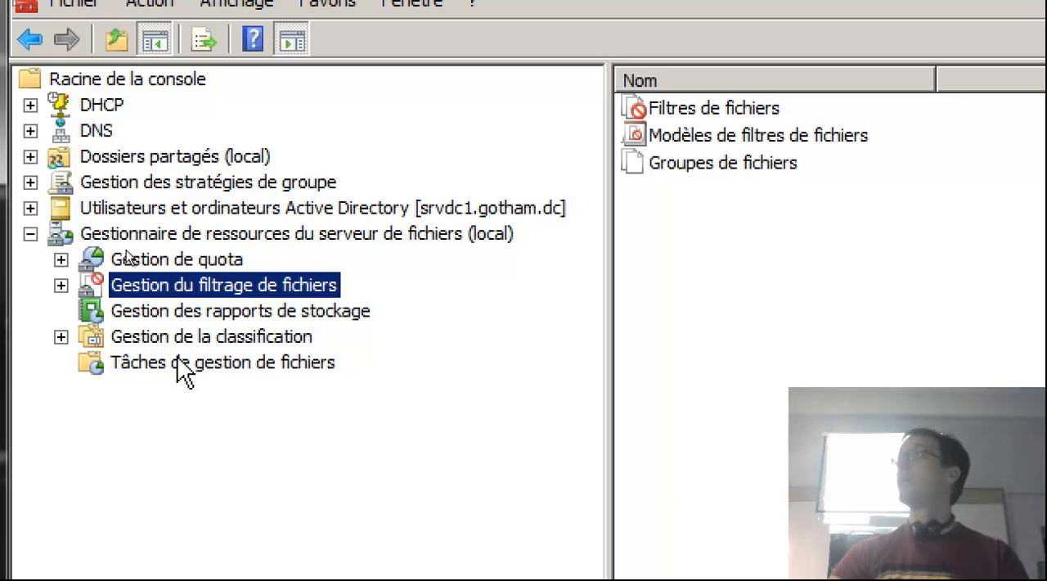
Show the Quotas list under Gestion de quota and narrow the console tree to give the list more room.
left_click(79, 261)
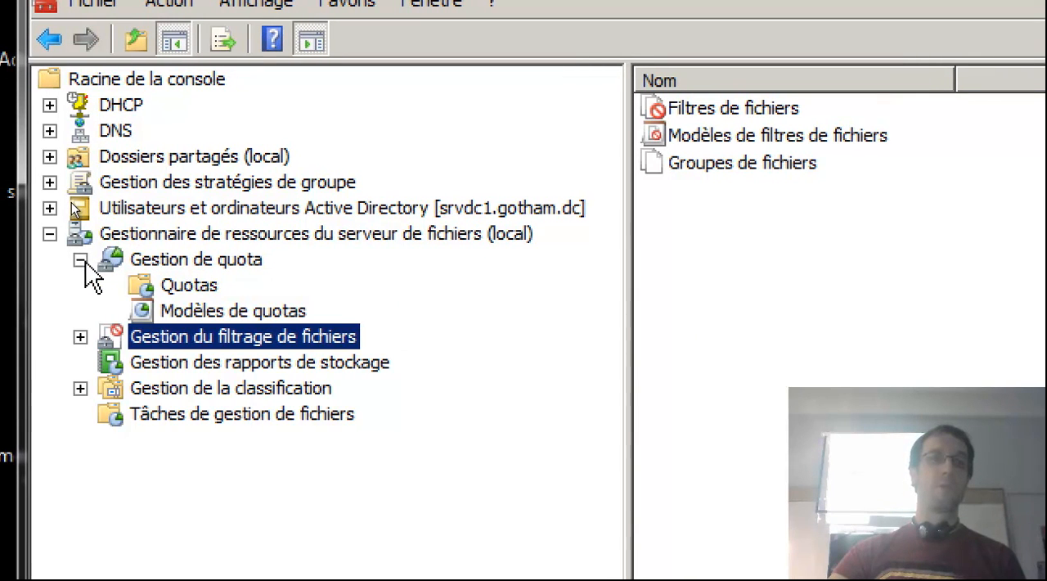
left_click(188, 286)
left_click_drag(627, 213, 512, 237)
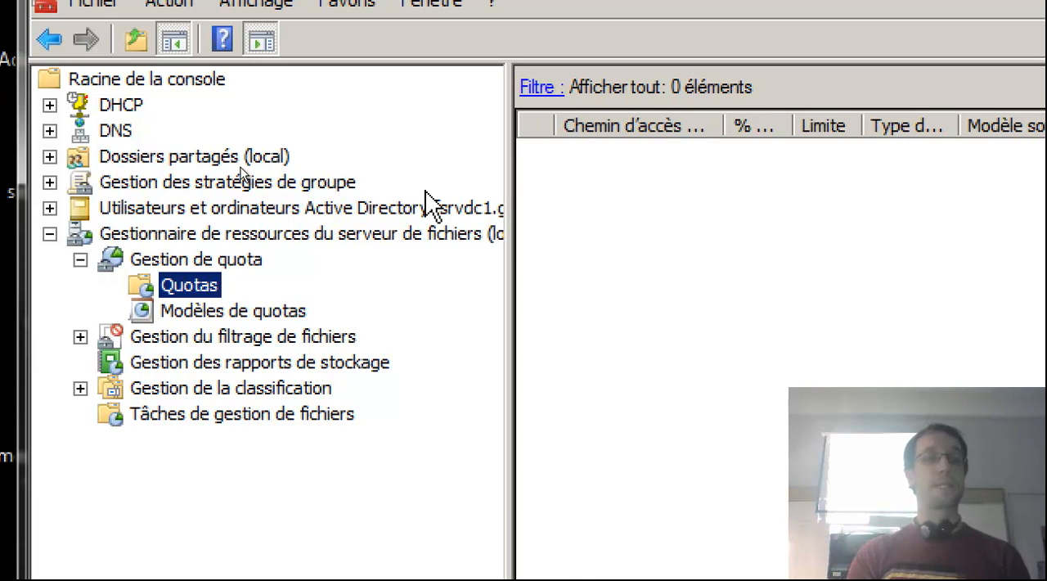
Start a new quota and set its path to the folder E:\partages\PARTAGE\BD.
right_click(196, 293)
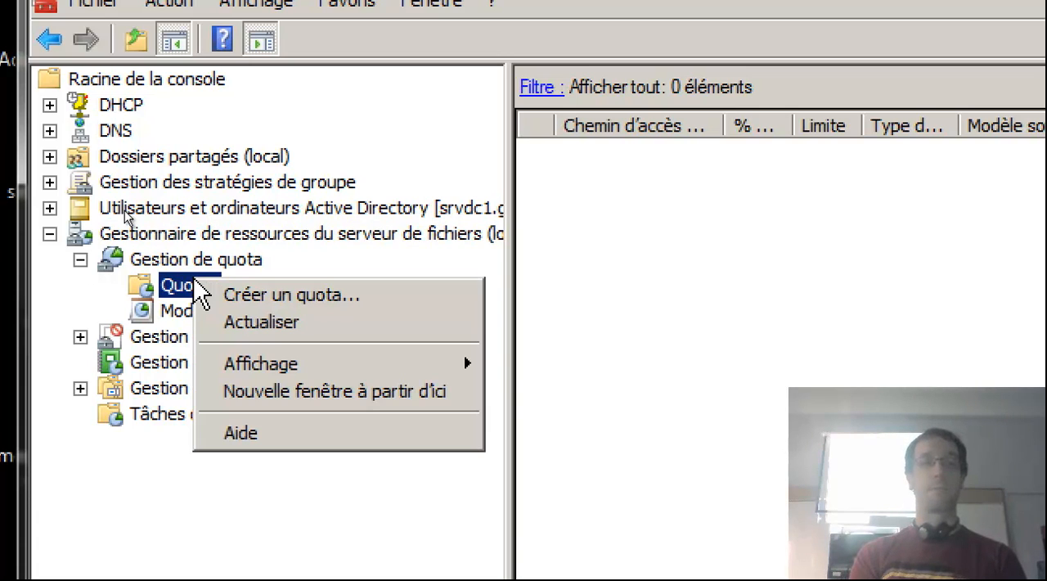
left_click(229, 297)
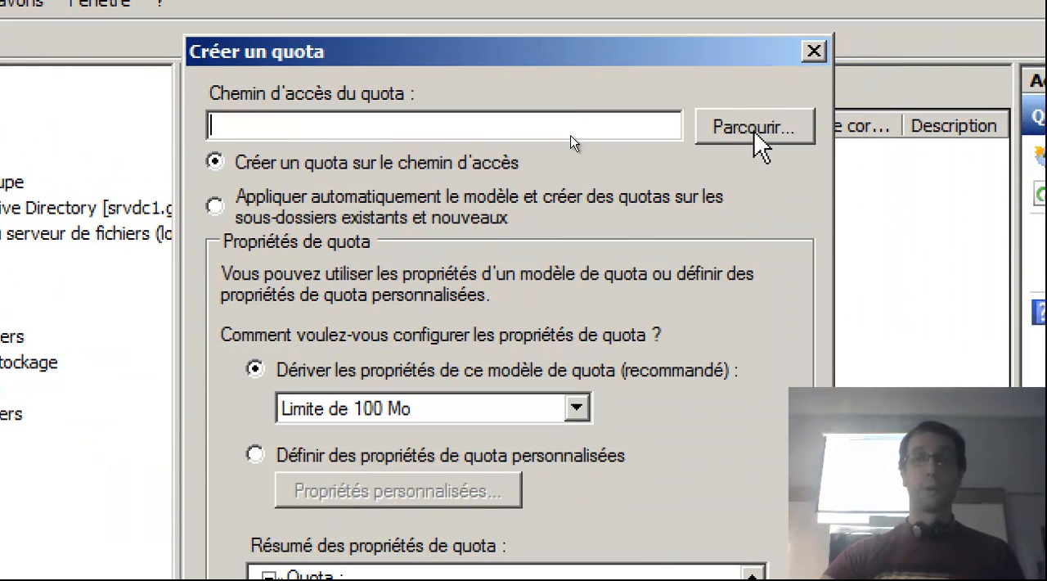
left_click(754, 129)
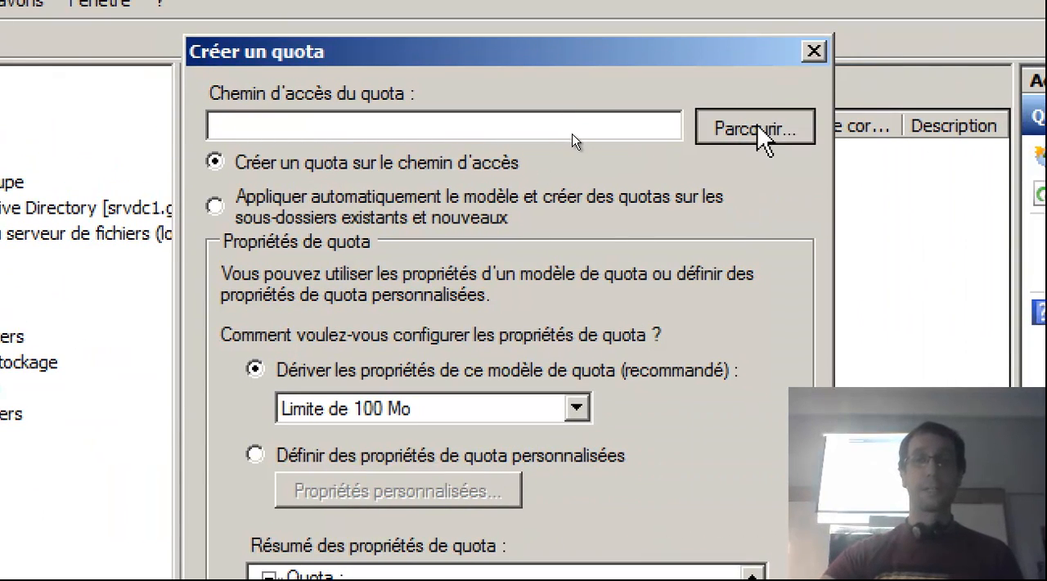
left_click(265, 366)
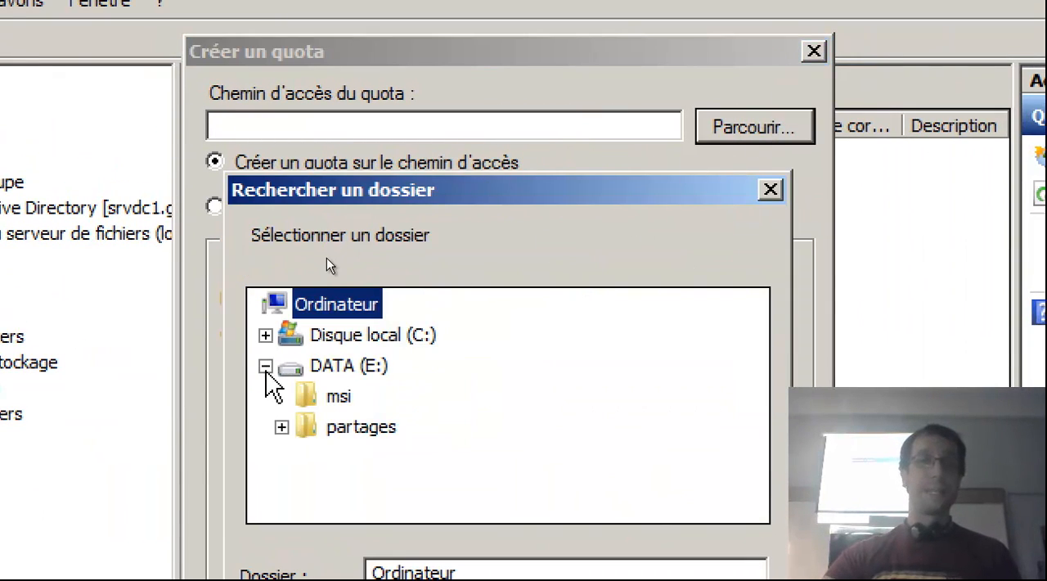
left_click(281, 426)
left_click(297, 488)
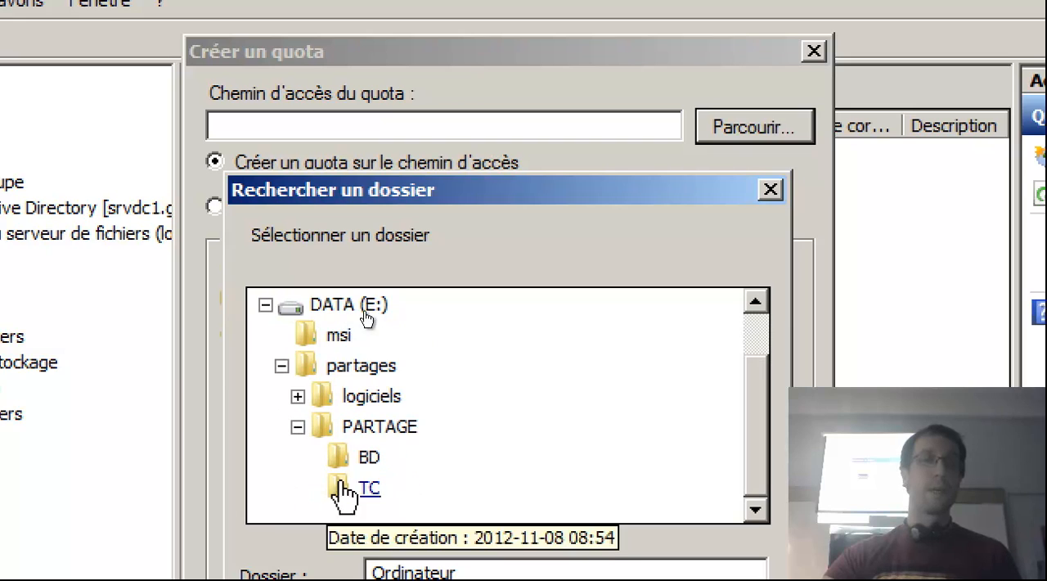
left_click(368, 458)
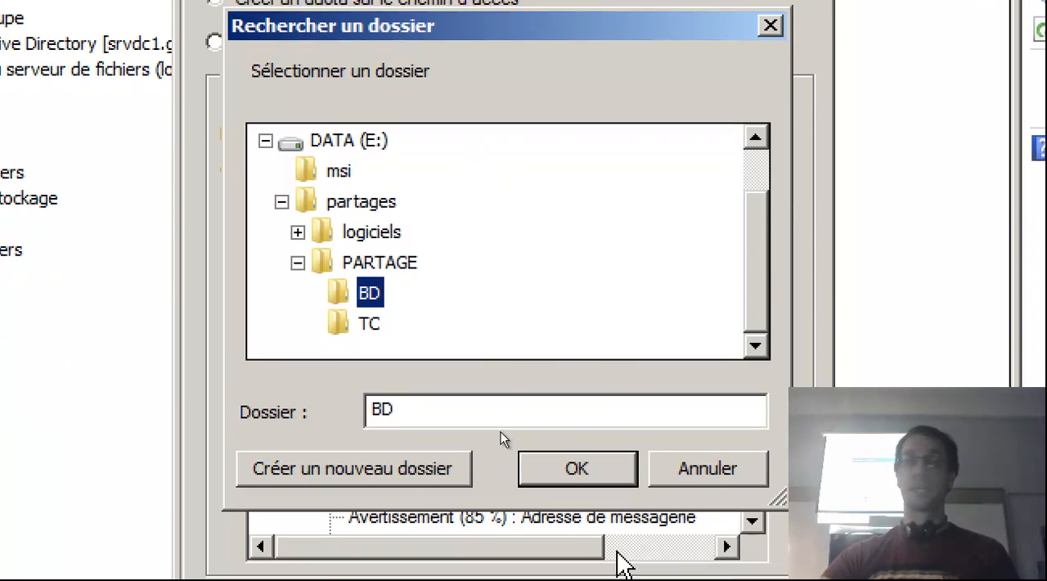
left_click(596, 463)
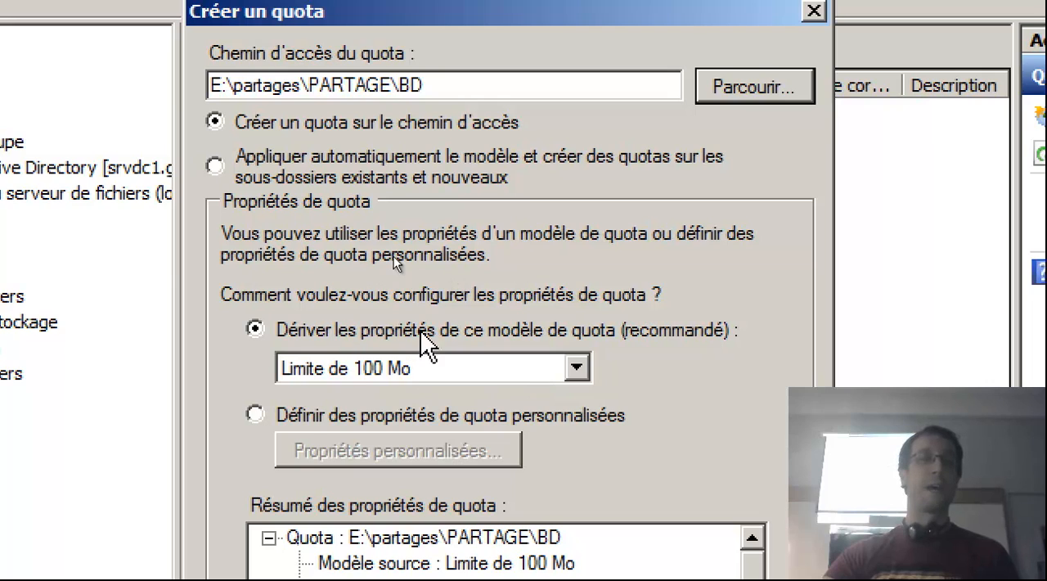
Derive the quota's properties from the 200 Mo limit template intended for reports.
left_click(577, 367)
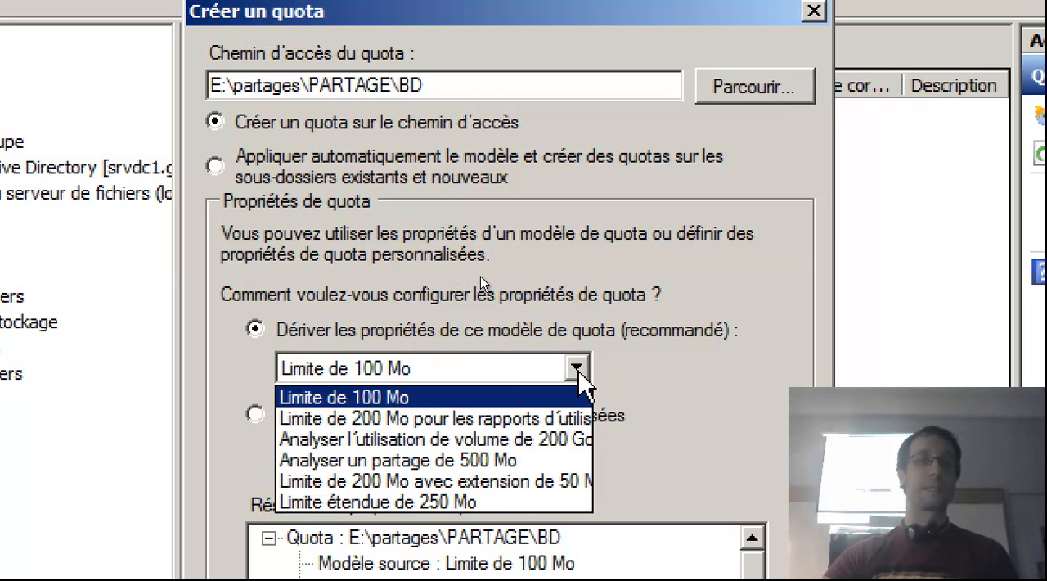
left_click(436, 425)
left_click(463, 369)
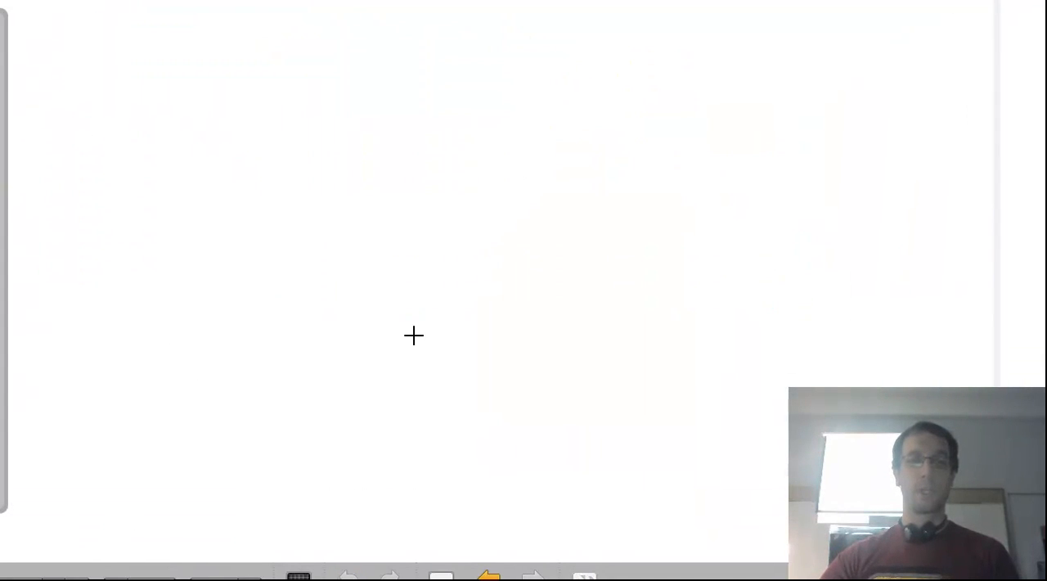
On the whiteboard, handwrite "Quota" with arrows to "Contrôler" and "Surveiller", and link these two words with opposing arrows.
mouse_move(256, 54)
left_mouse_down()
mouse_move(276, 89)
mouse_move(335, 89)
mouse_move(388, 60)
mouse_move(481, 103)
left_mouse_up()
mouse_move(349, 127)
left_mouse_down()
mouse_move(253, 171)
mouse_move(269, 154)
left_mouse_up()
mouse_move(75, 255)
left_mouse_down()
mouse_move(81, 276)
mouse_move(119, 296)
mouse_move(187, 273)
left_mouse_up()
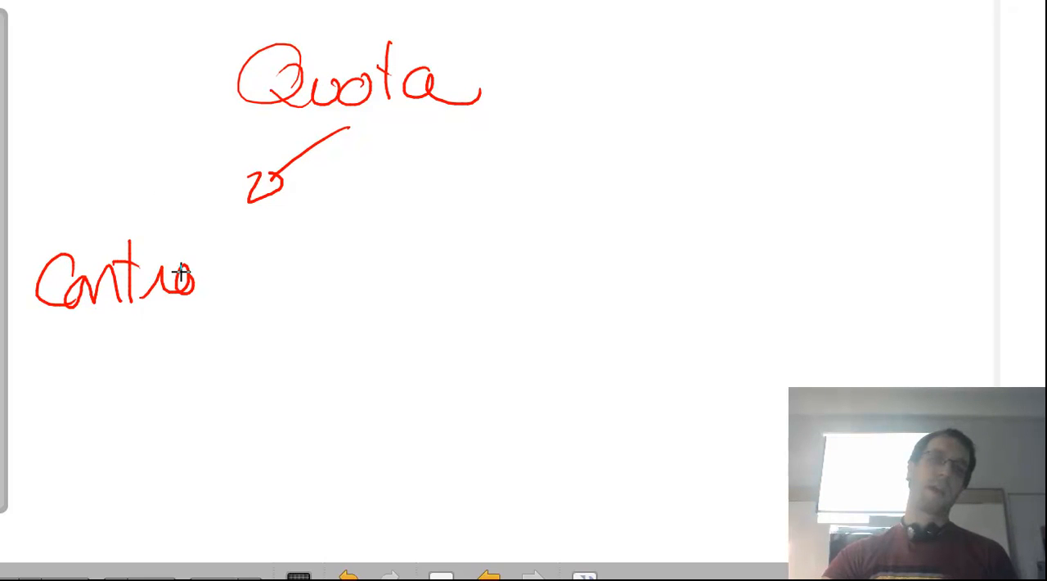
left_click_drag(203, 235, 286, 285)
mouse_move(427, 120)
left_mouse_down()
mouse_move(526, 182)
mouse_move(565, 178)
left_mouse_up()
mouse_move(514, 220)
left_mouse_down()
mouse_move(530, 274)
mouse_move(584, 257)
mouse_move(589, 240)
mouse_move(669, 237)
mouse_move(696, 250)
mouse_move(767, 229)
mouse_move(805, 264)
left_mouse_up()
mouse_move(324, 263)
left_mouse_down()
mouse_move(425, 257)
mouse_move(417, 276)
left_mouse_up()
left_click_drag(324, 244, 369, 280)
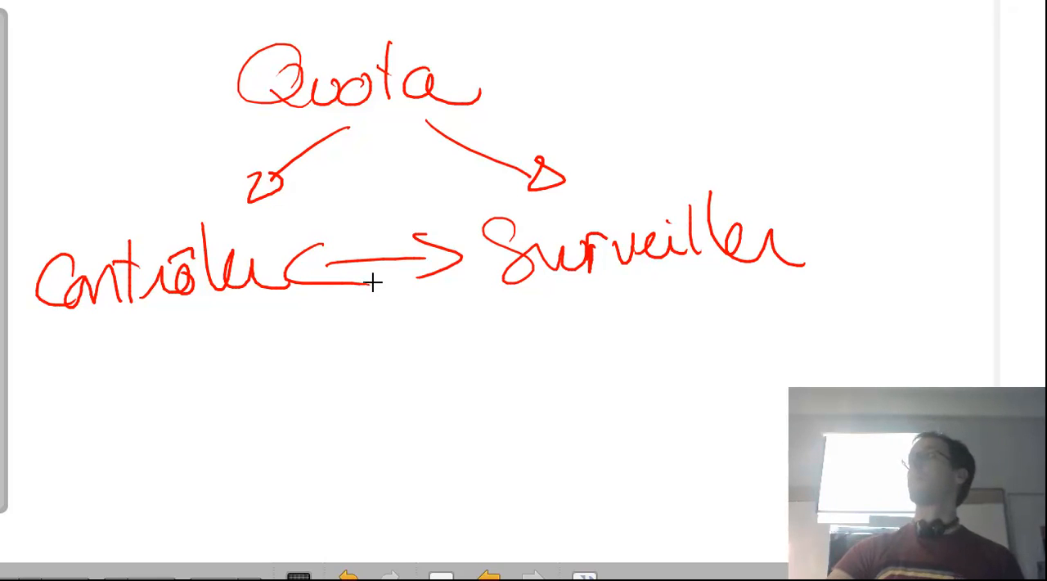
Draw a cross under "Contrôler" and an eye under "Surveiller" on the whiteboard, adding marks above the words.
left_click_drag(164, 338, 117, 415)
left_click_drag(98, 351, 194, 415)
left_click_drag(577, 373, 700, 339)
left_click_drag(636, 355, 634, 358)
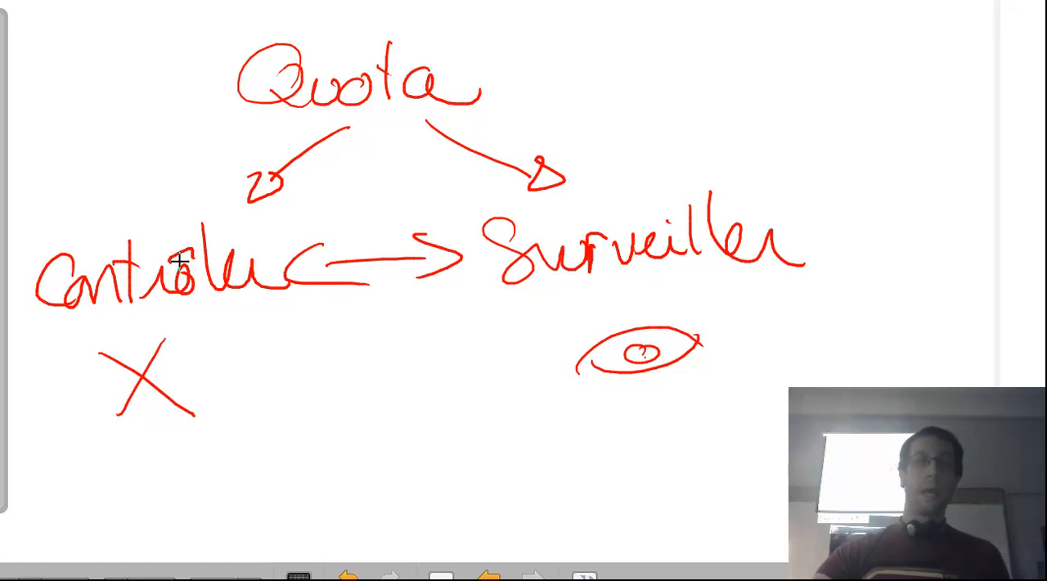
mouse_move(216, 217)
left_mouse_down()
mouse_move(40, 252)
mouse_move(208, 369)
mouse_move(249, 219)
left_mouse_up()
mouse_move(808, 199)
left_mouse_down()
mouse_move(713, 168)
mouse_move(820, 344)
mouse_move(766, 159)
left_mouse_up()
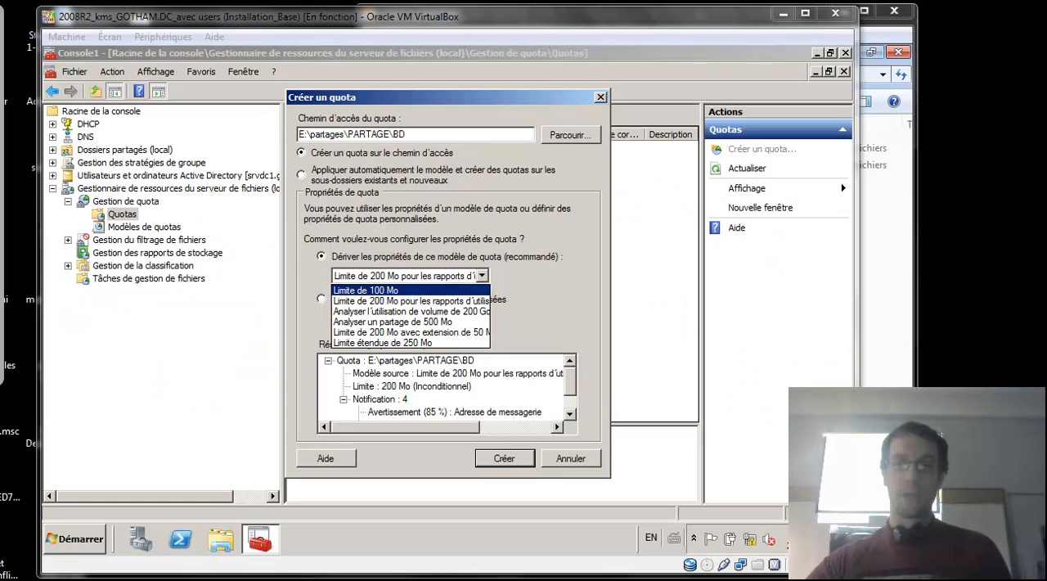
Return to the quota dialog, derive its properties from the Limite de 100 Mo template and select the source template line in the summary.
left_click(417, 244)
left_click(420, 279)
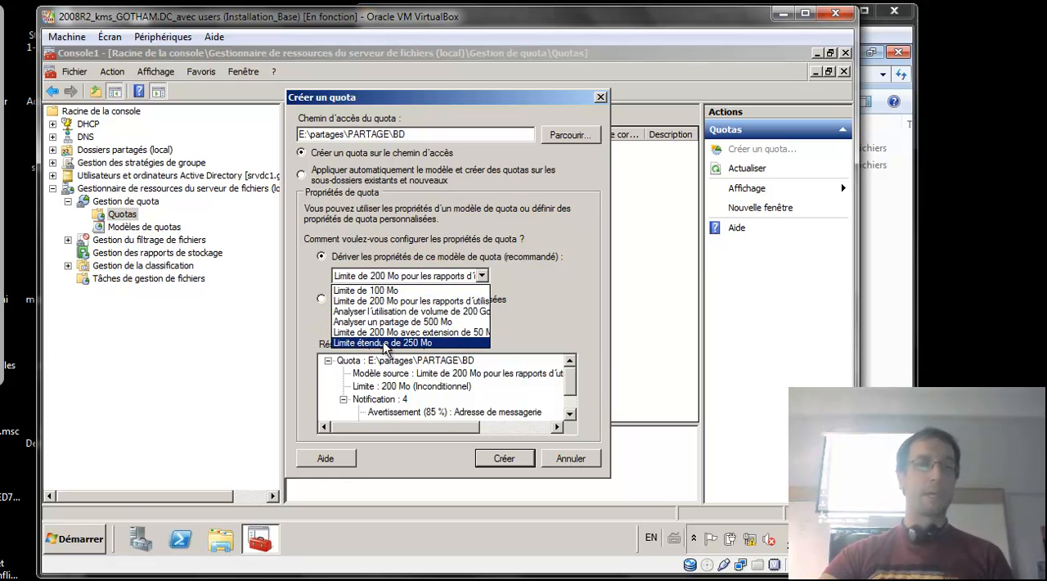
left_click(390, 291)
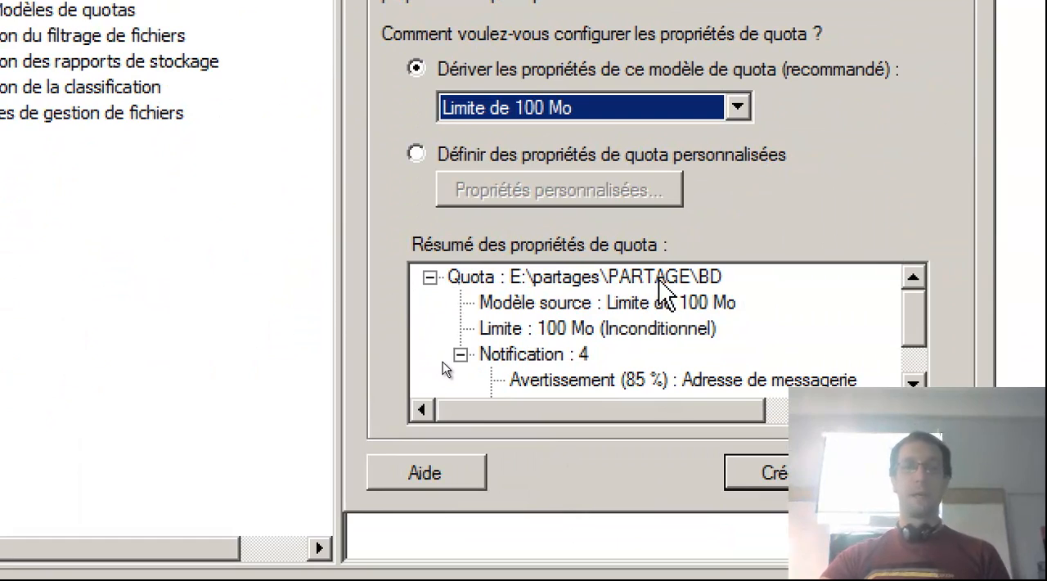
left_click(619, 304)
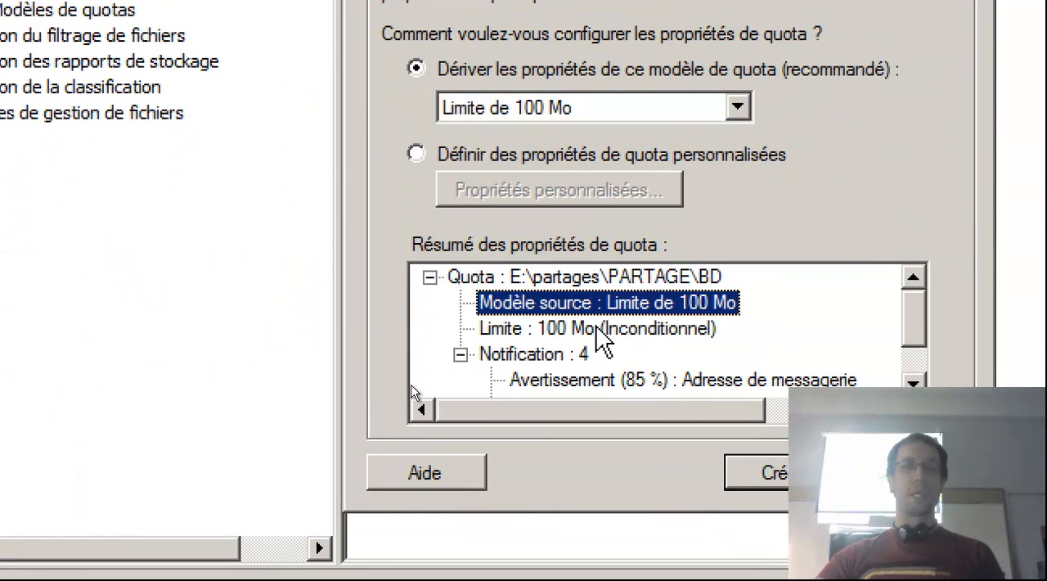
Examine the limit and the 85, 95 and 100 % warning entries with their notification types in the quota summary.
left_click(604, 330)
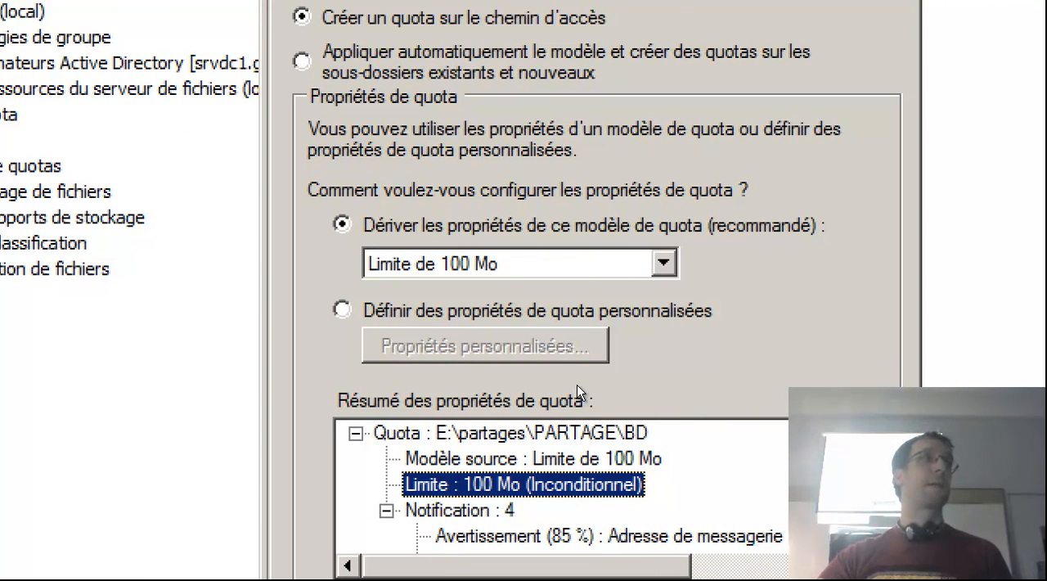
scroll(576, 390, "down", 1)
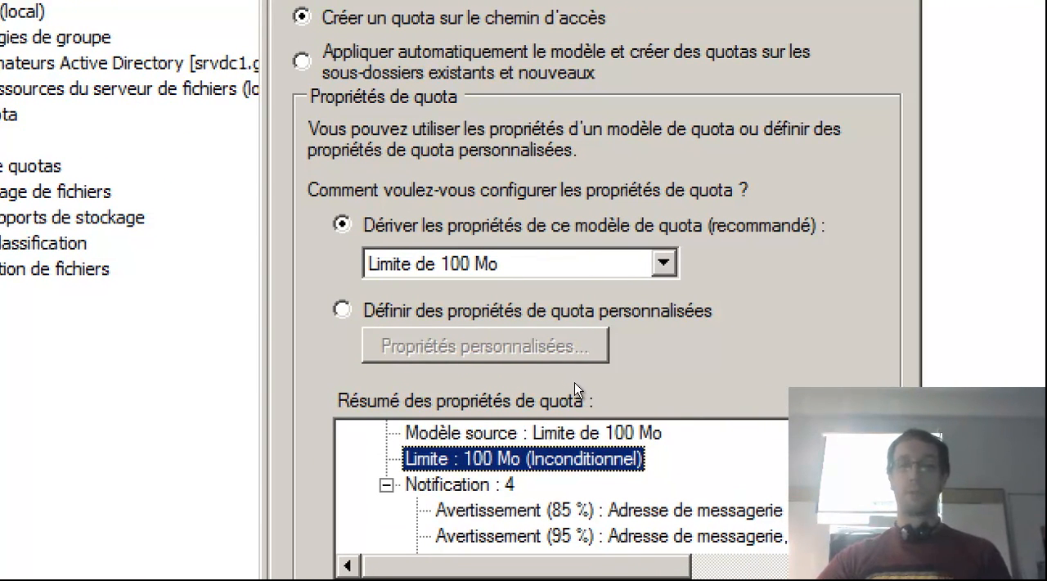
scroll(576, 390, "down", 1)
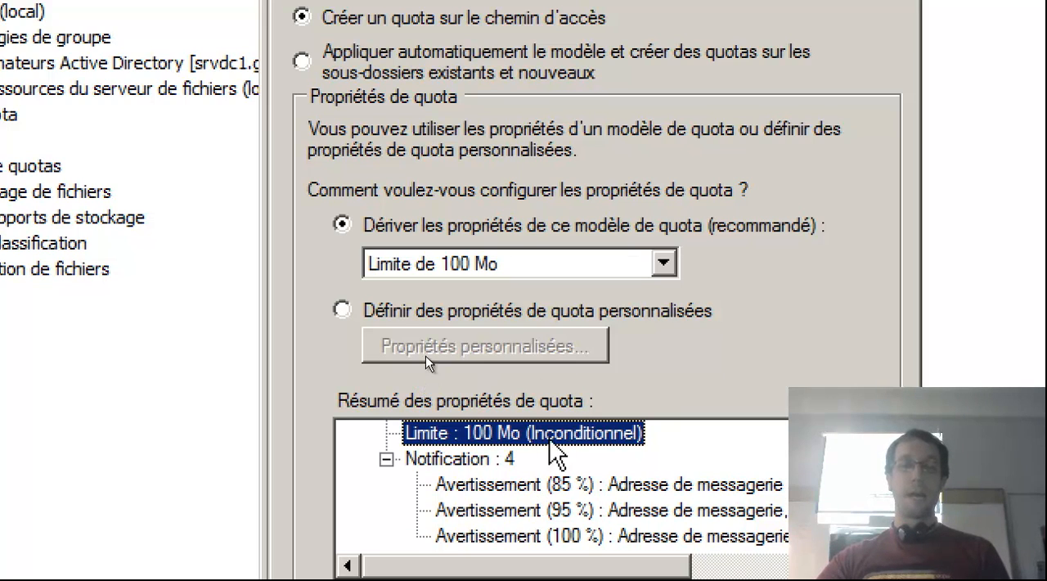
left_click(650, 486)
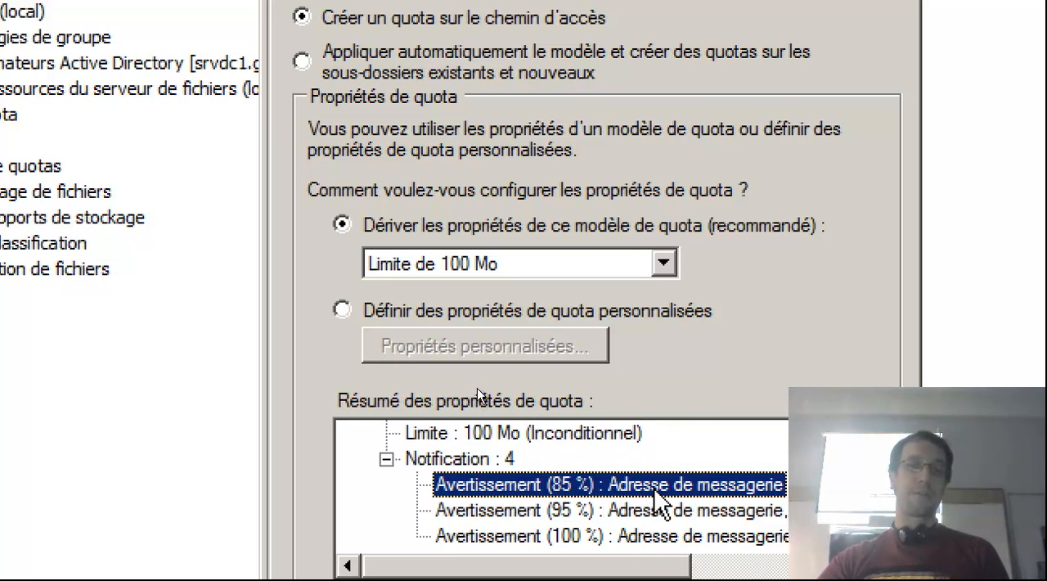
left_click_drag(664, 566, 617, 532)
left_click(721, 487)
left_click(658, 508)
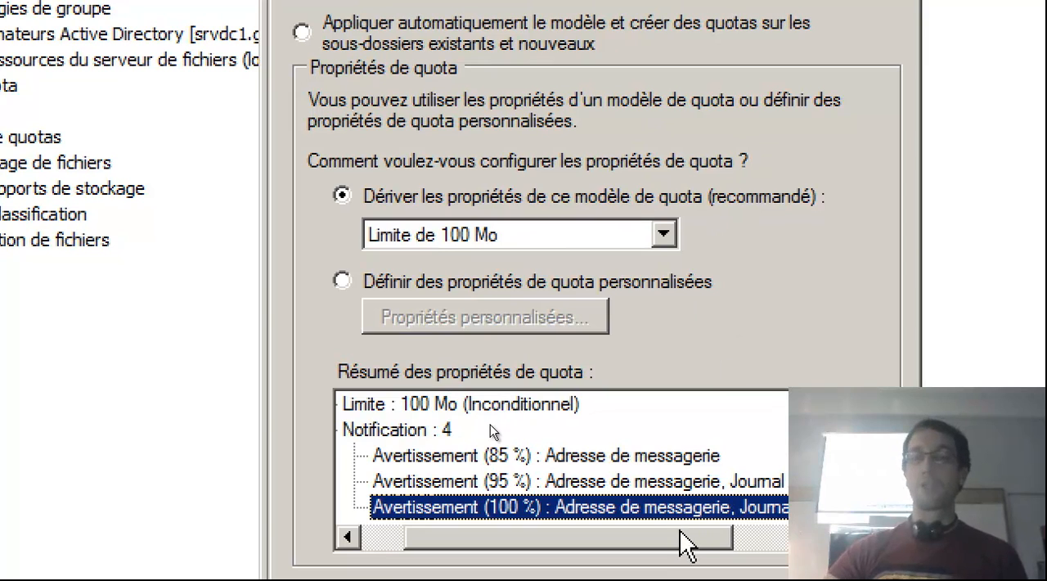
left_click_drag(685, 543, 759, 547)
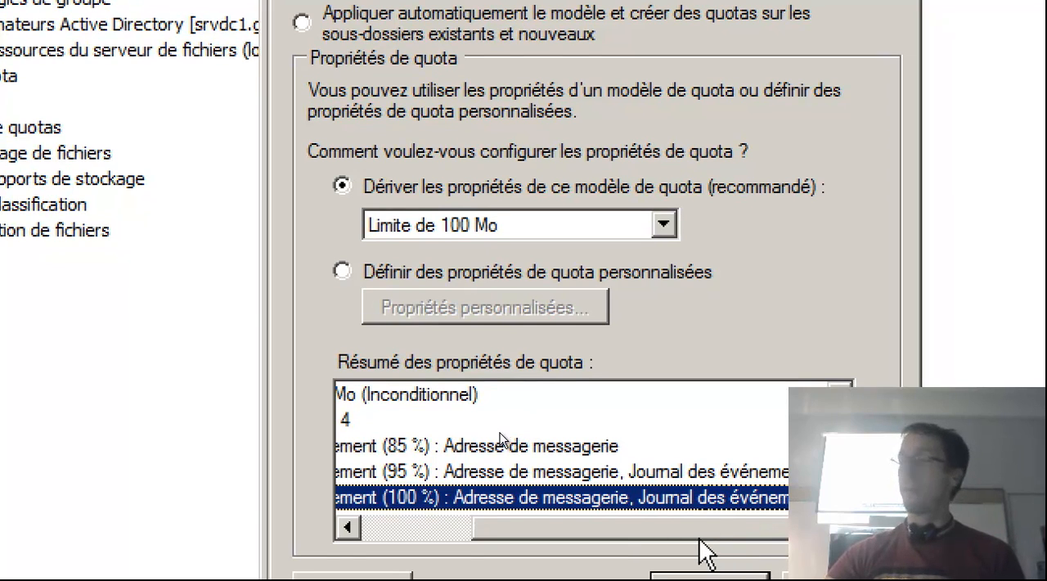
left_click_drag(673, 531, 611, 523)
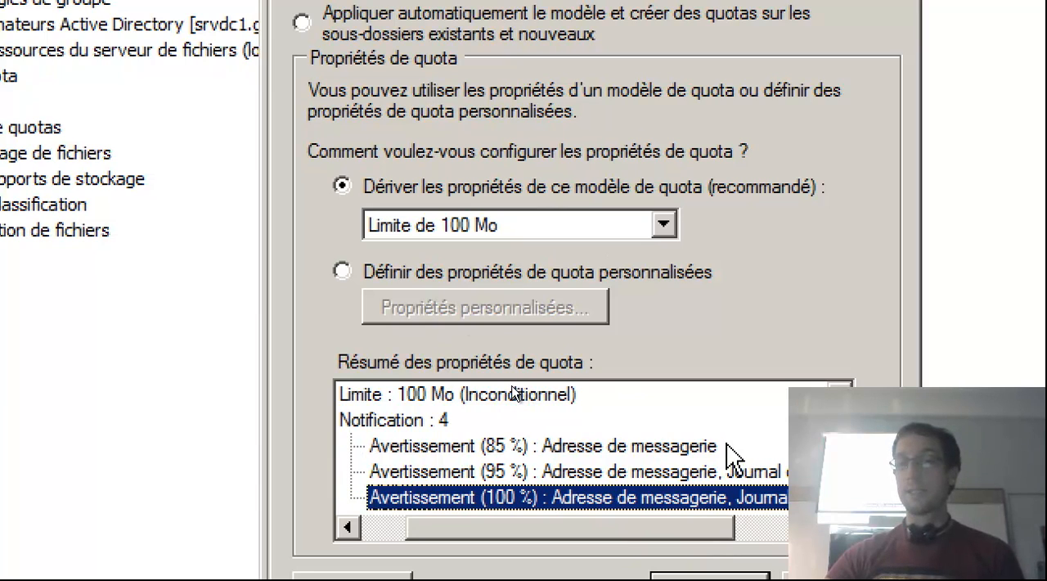
left_click(676, 446)
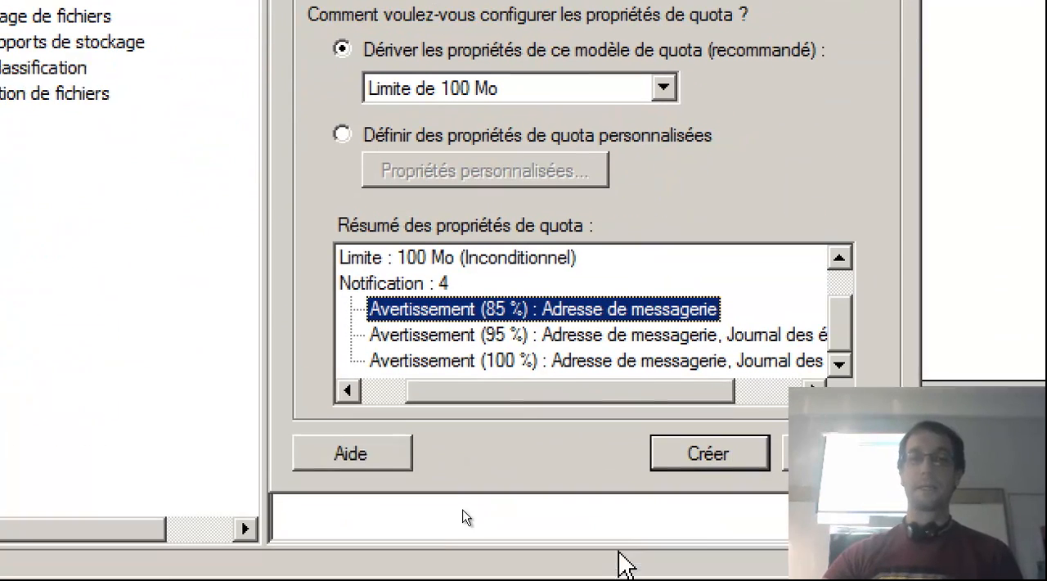
Create the quota on the BD folder from the Limite de 100 Mo template.
left_click(724, 443)
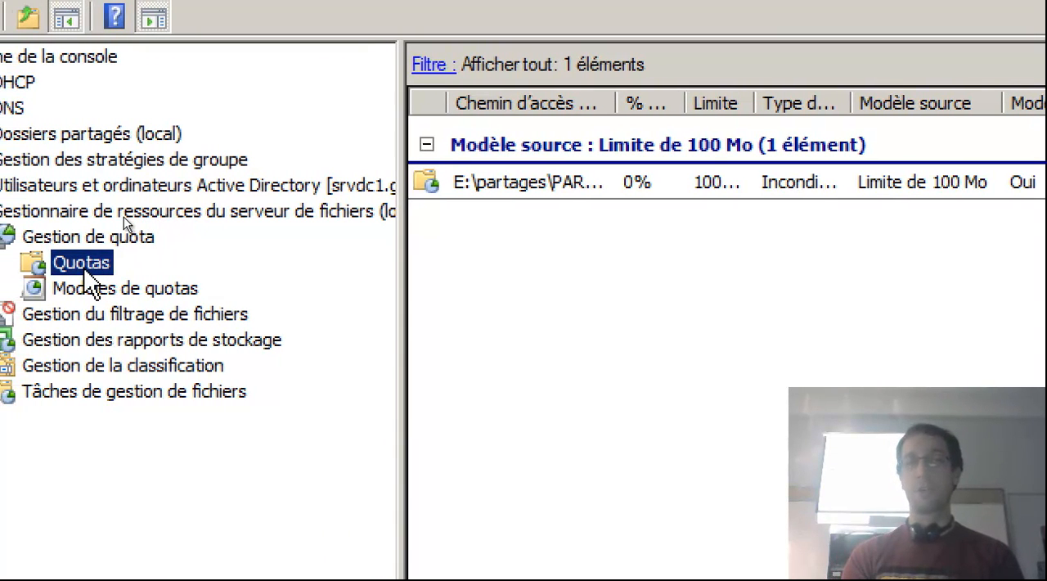
Start a new quota and set its path to E:\partages\PARTAGE\TC.
right_click(85, 269)
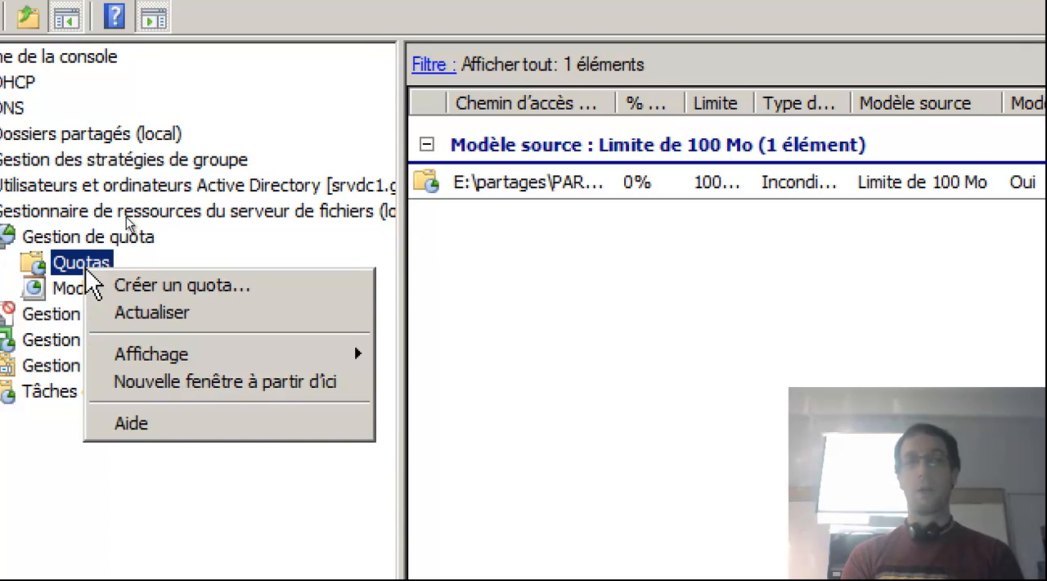
left_click(125, 285)
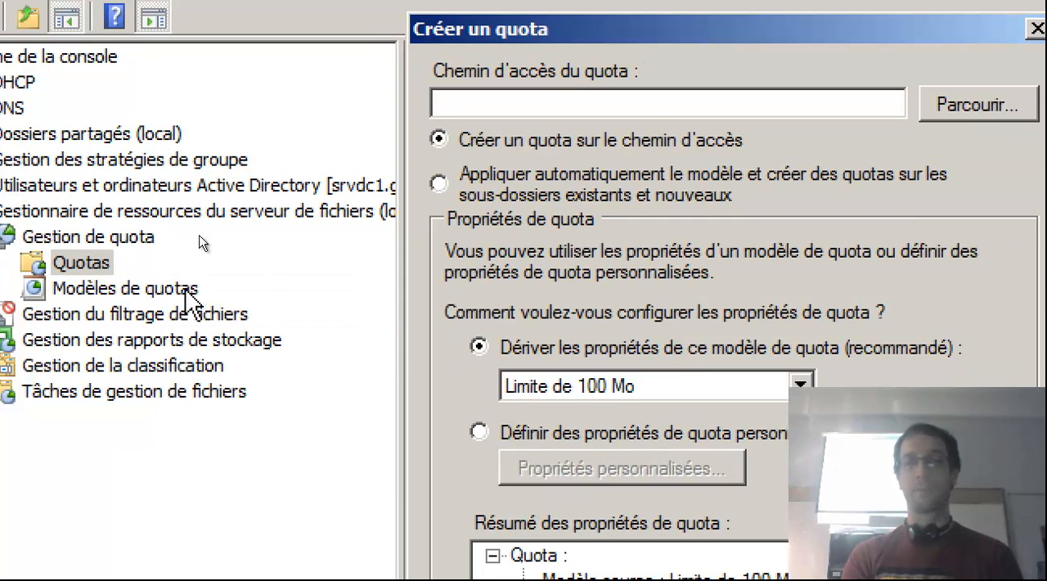
left_click(940, 105)
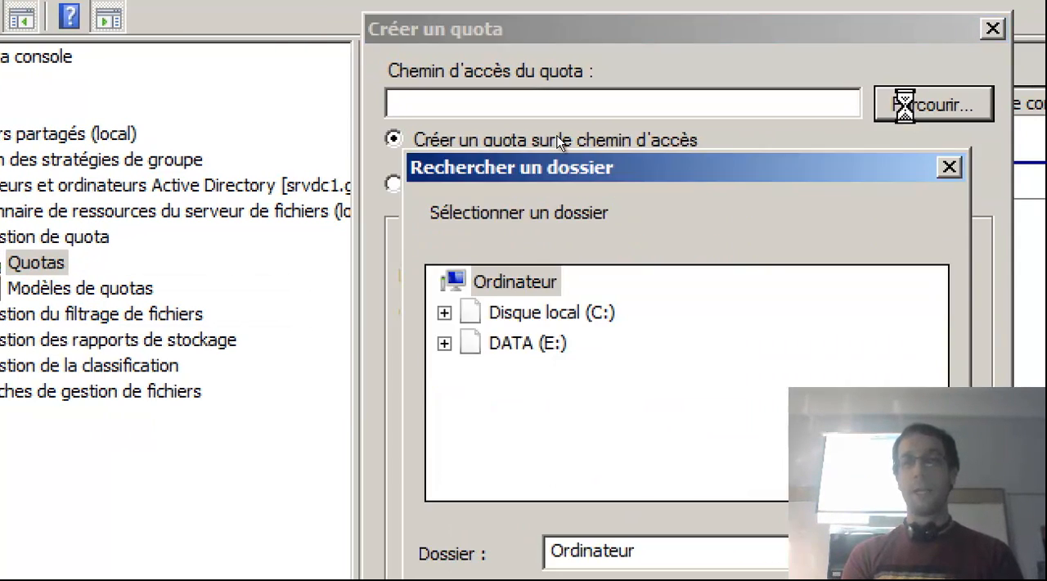
left_click(444, 344)
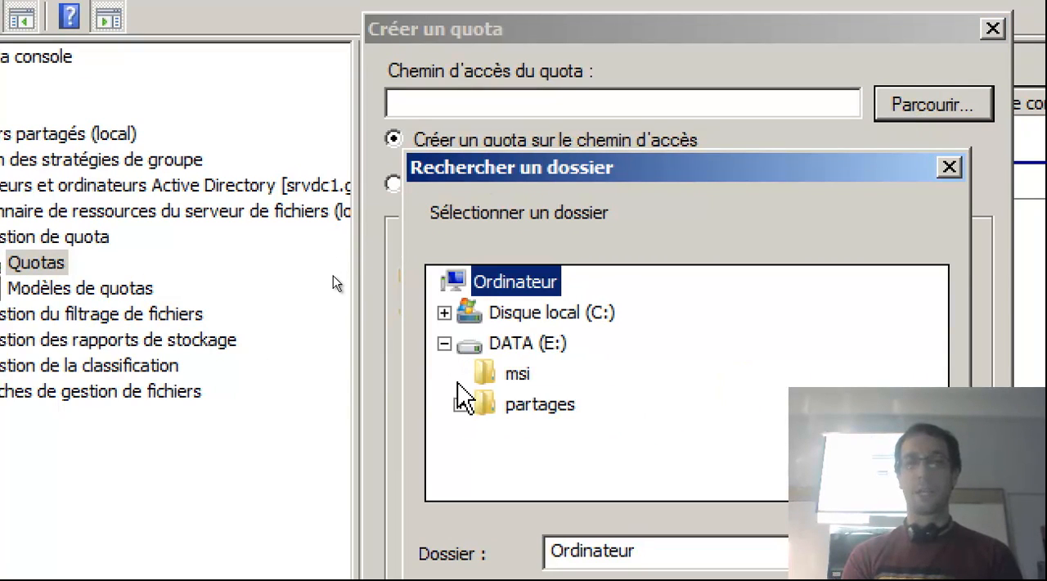
left_click(461, 404)
left_click(476, 465)
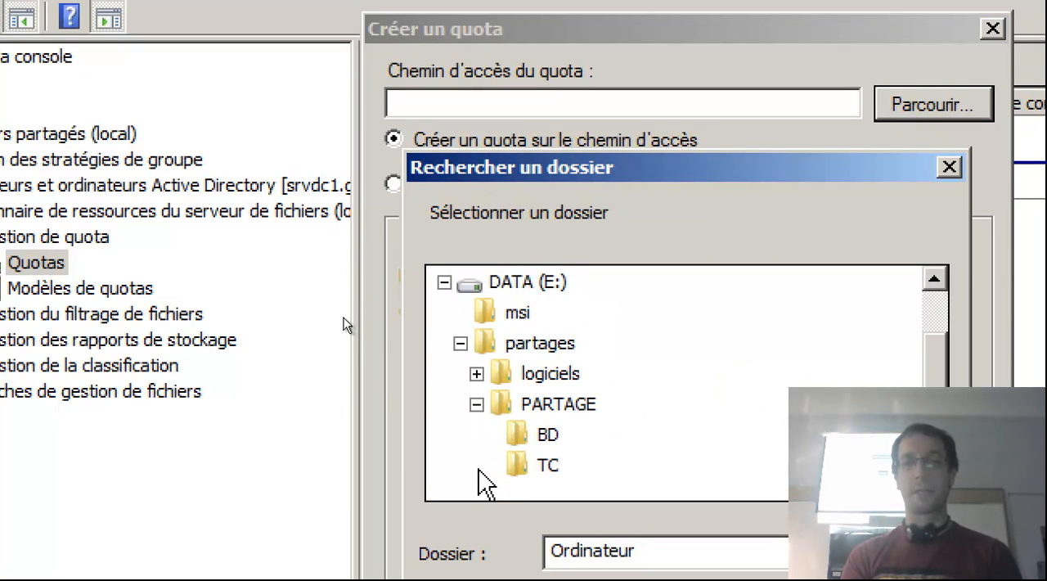
left_click(547, 464)
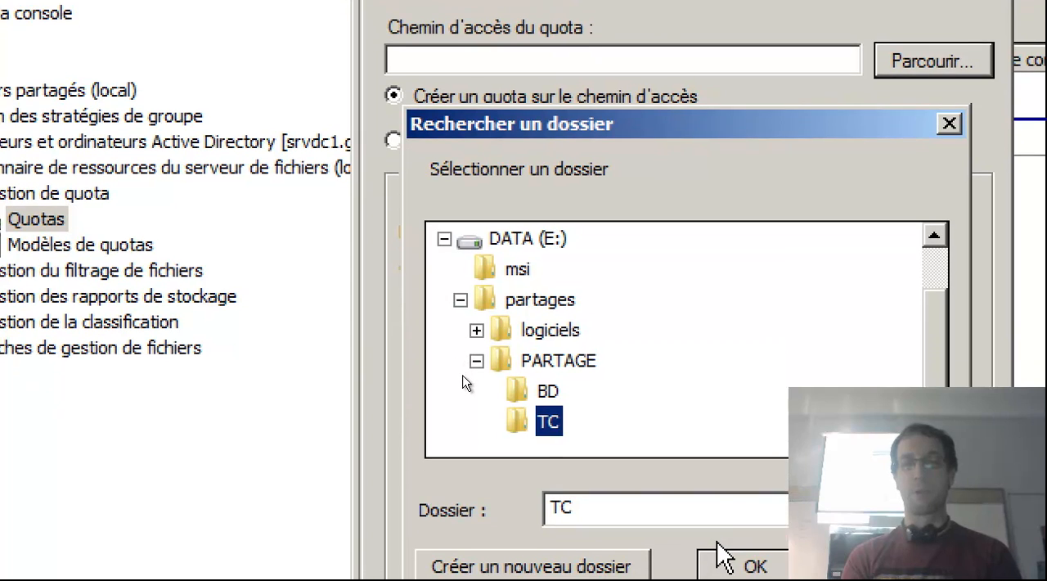
left_click(720, 556)
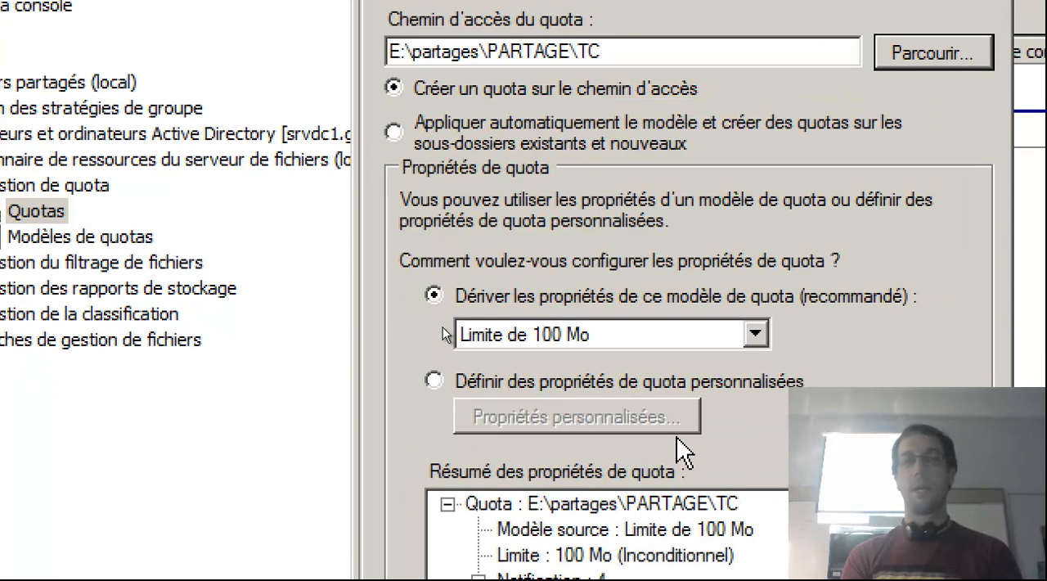
Choose custom quota properties instead of a template, open them and look through the templates offered for copying.
left_click(754, 334)
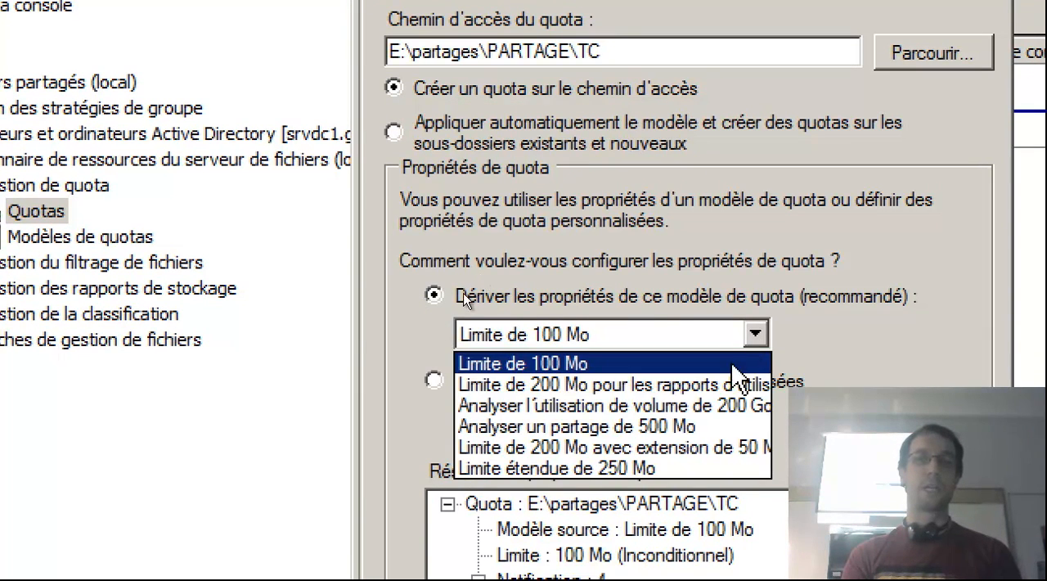
left_click(434, 378)
left_click(433, 381)
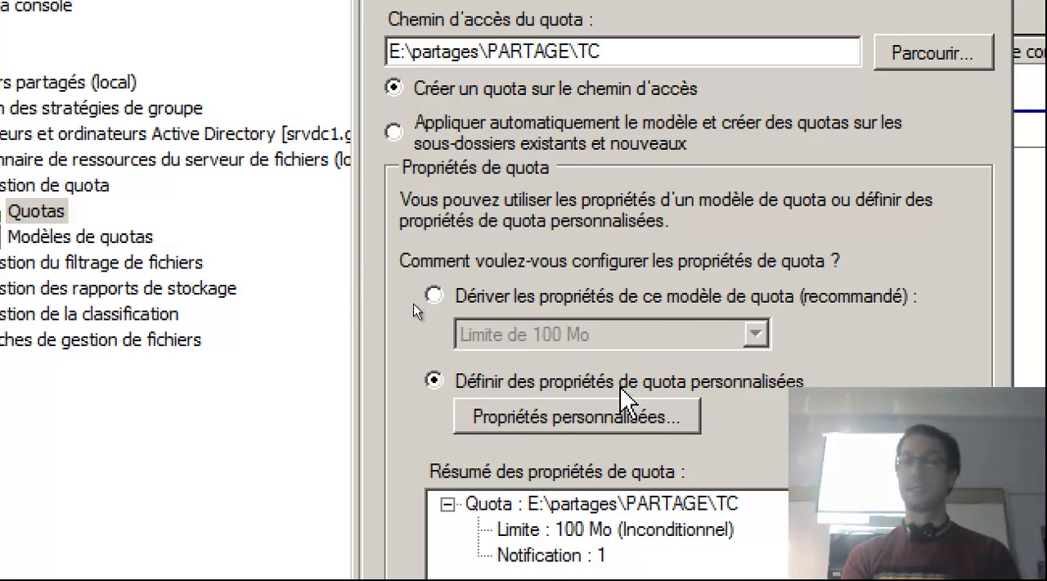
left_click(610, 417)
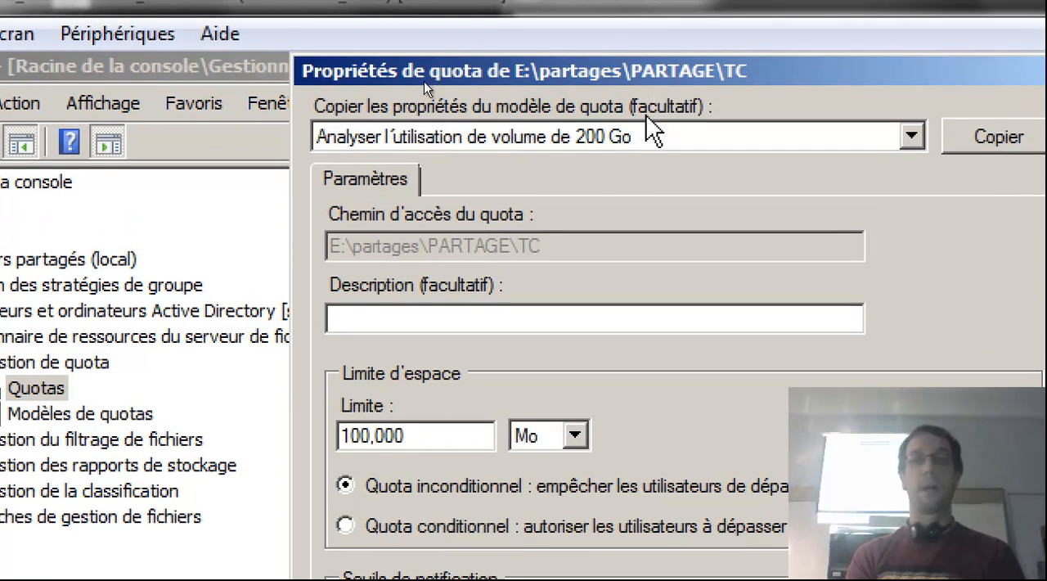
left_click(630, 89)
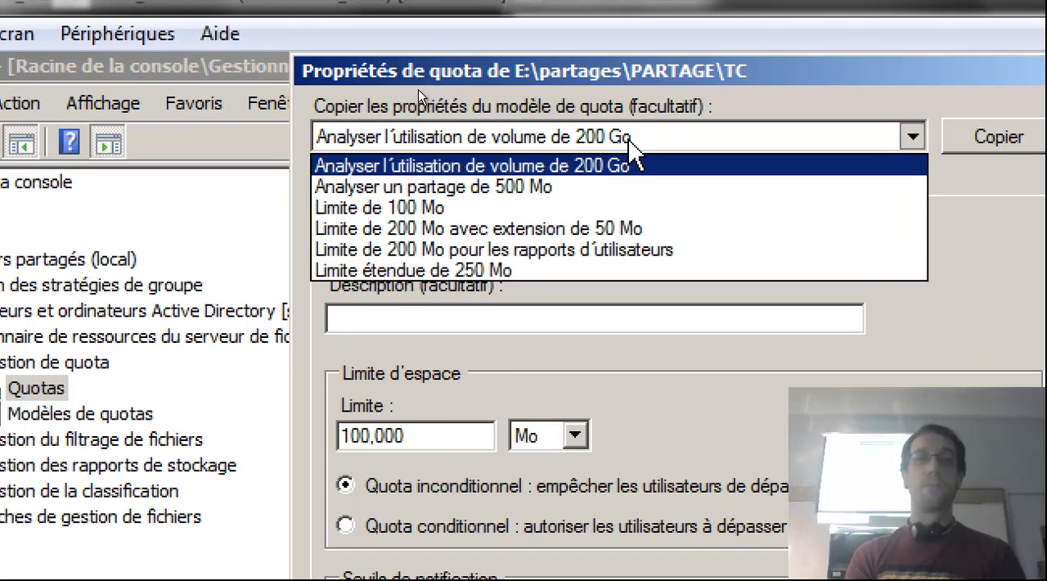
left_click(630, 143)
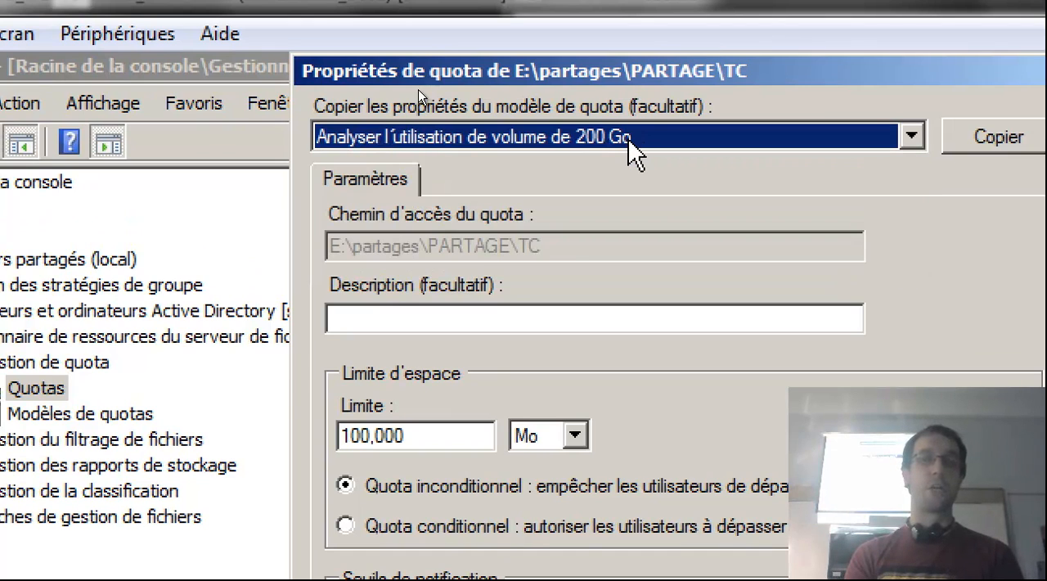
Enter "Quota pour surveiller et limiter à 1Go" as the quota's description.
left_click(462, 317)
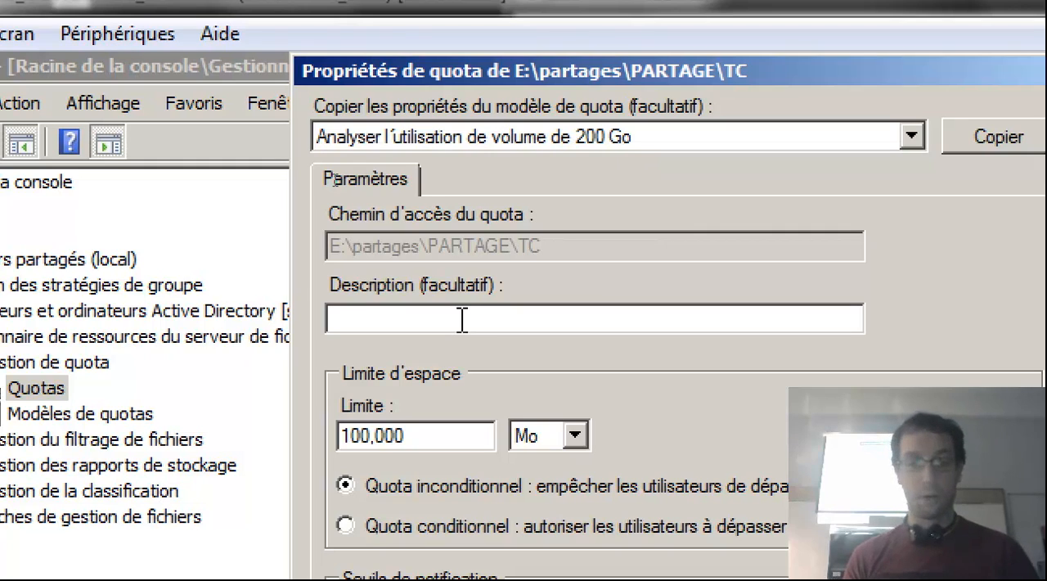
type("Quota")
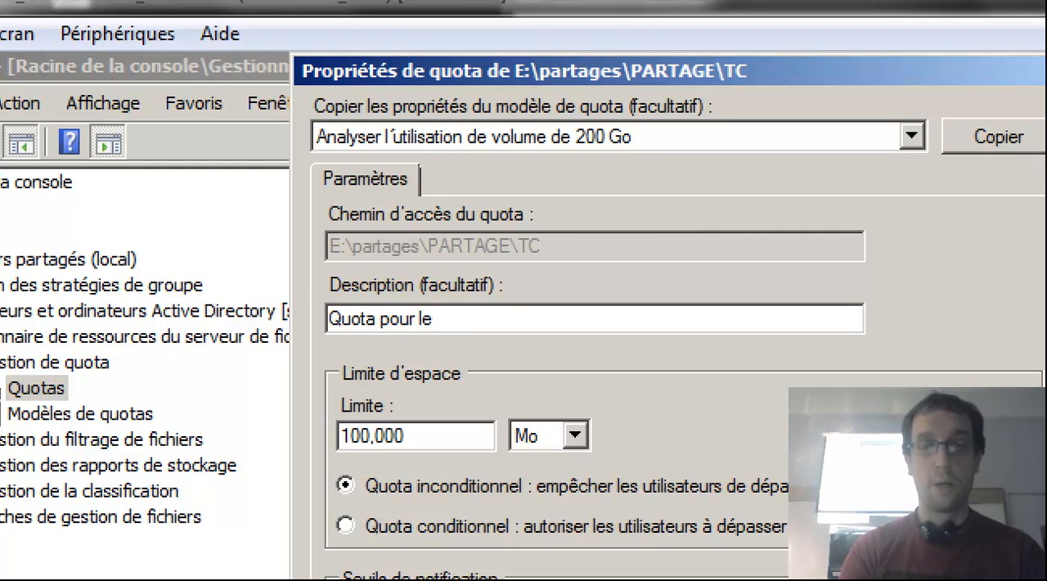
type(" pour")
key("BackSpace")
type("surveiller et")
type("lomiter à")
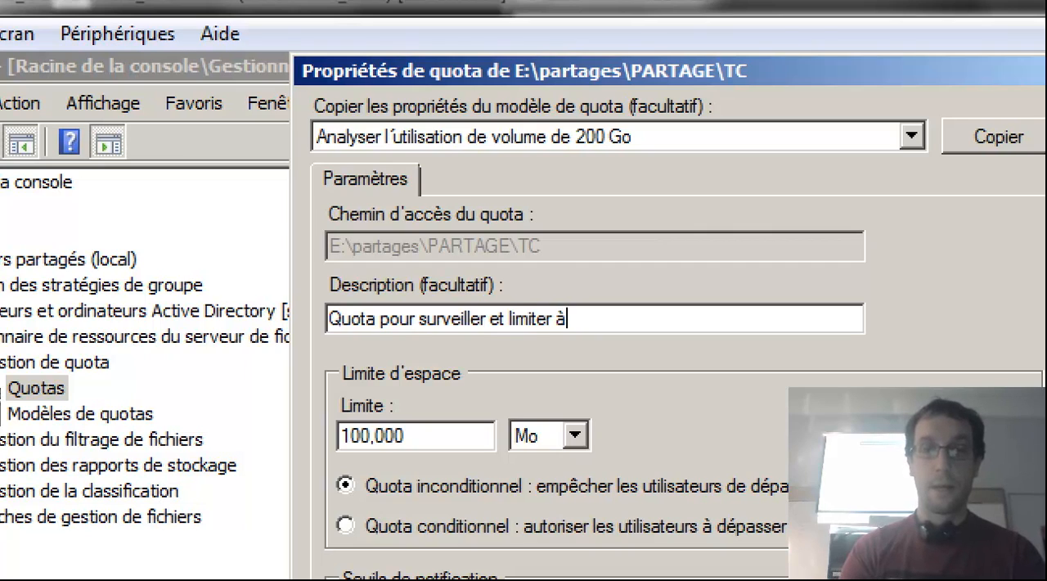
type("0")
key("BackSpace")
type("o")
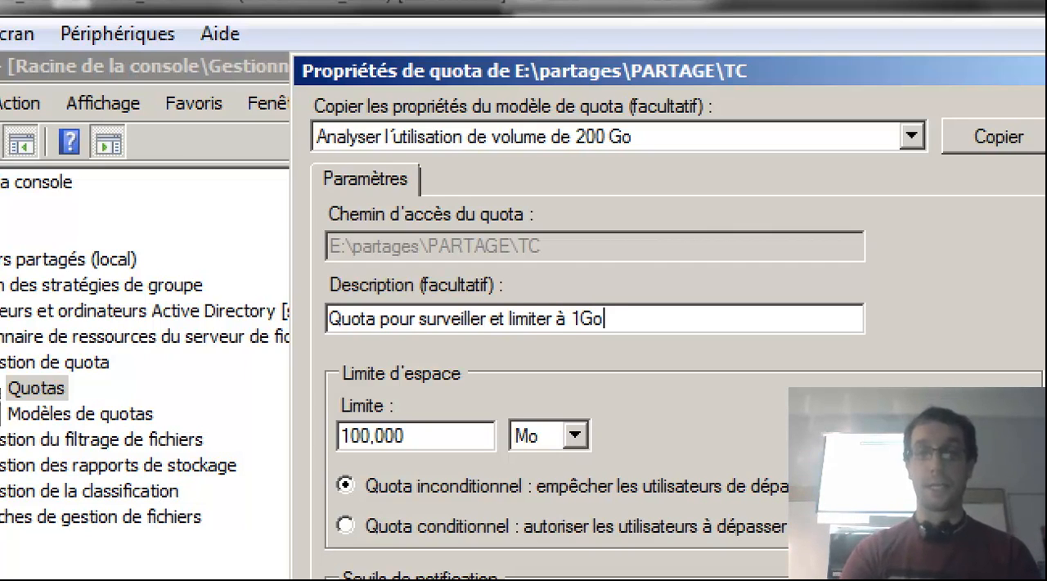
Set the quota's space limit to 1 Go.
left_click_drag(425, 438, 114, 452)
type("1")
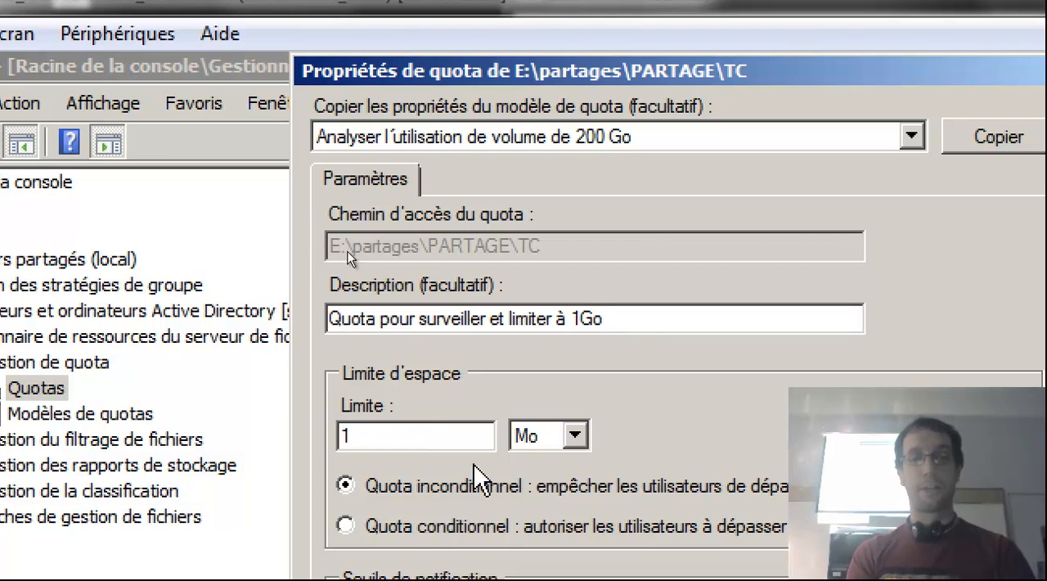
left_click(576, 436)
left_click(552, 504)
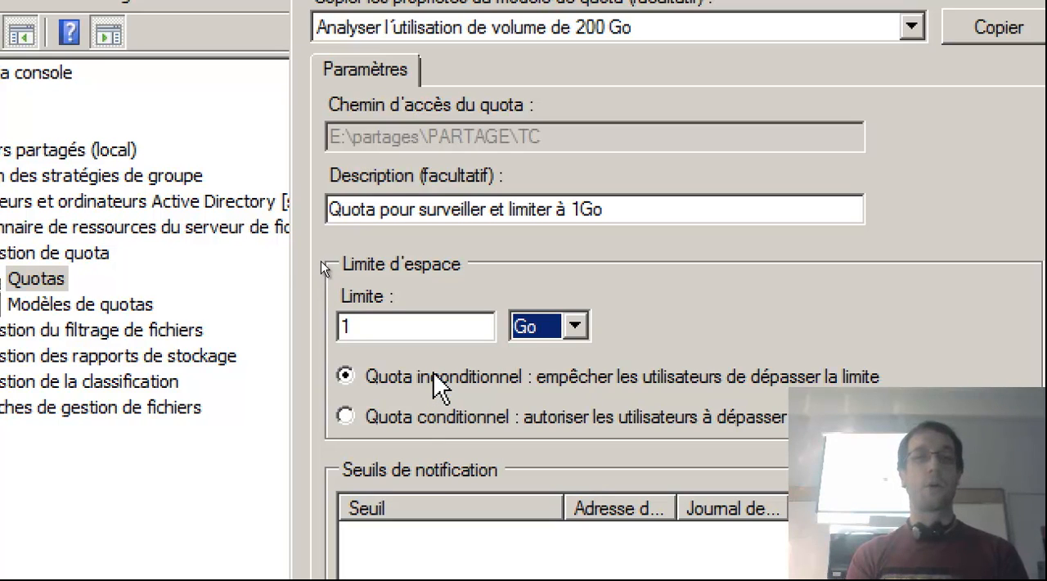
Append "(inconditionel)" to the description and make the quota unconditional so users cannot exceed the limit.
left_click(345, 416)
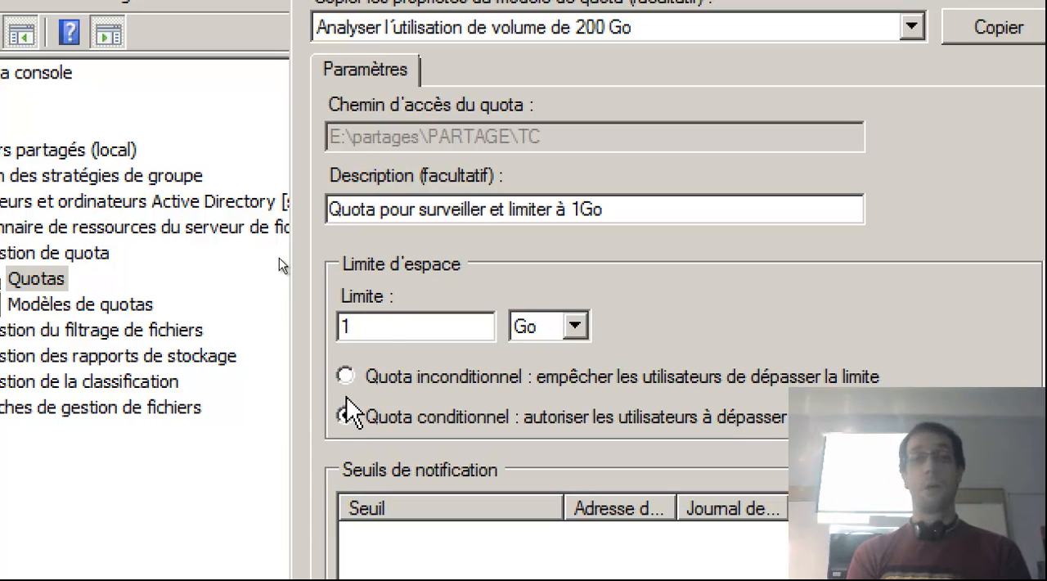
left_click(416, 210)
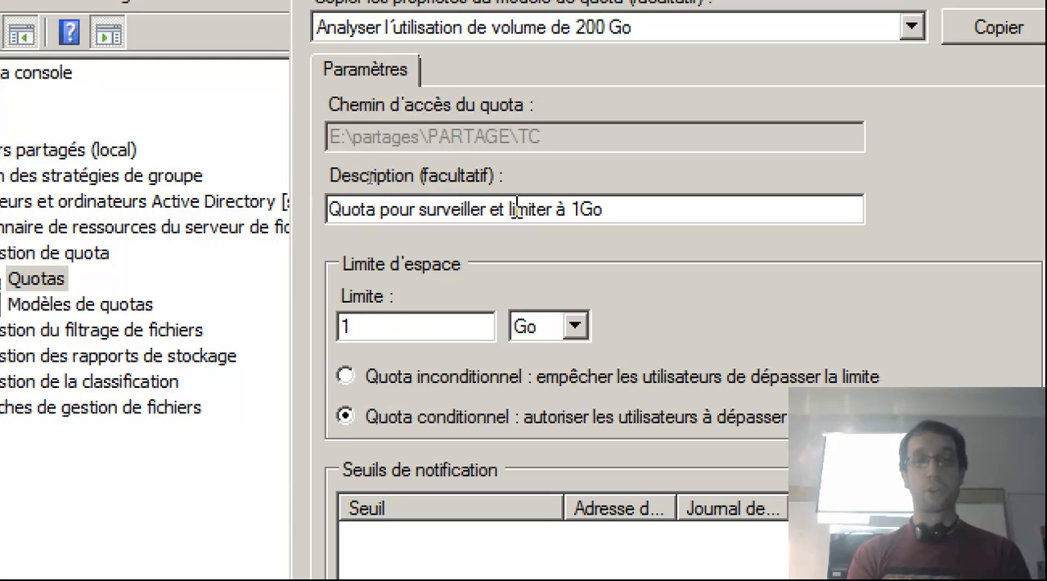
left_click(625, 211)
type("(inconditionel")
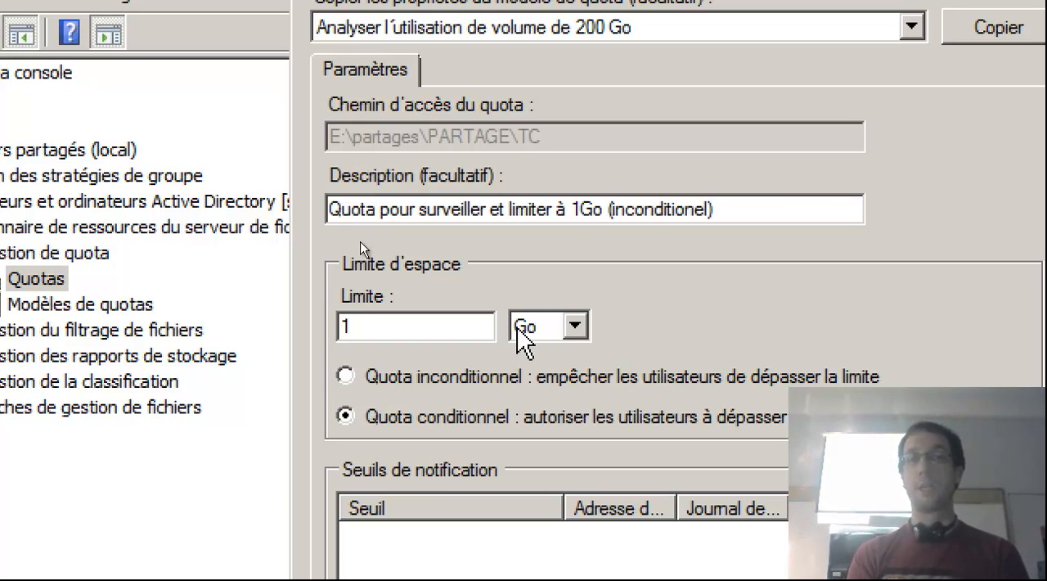
left_click(409, 378)
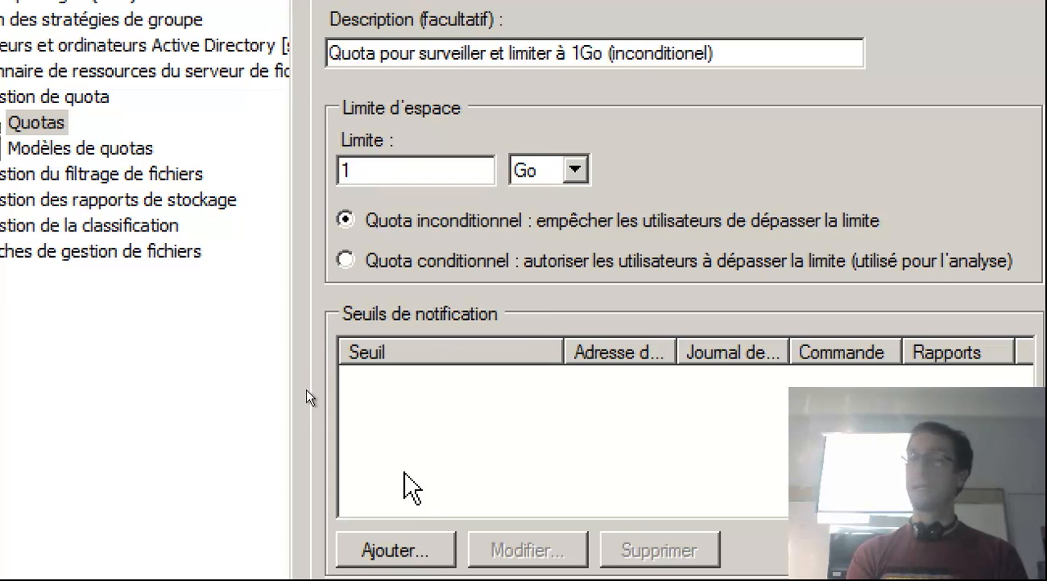
Add a notification threshold, show its event log settings and set the usage level that triggers notifications to 50 %.
left_click(409, 553)
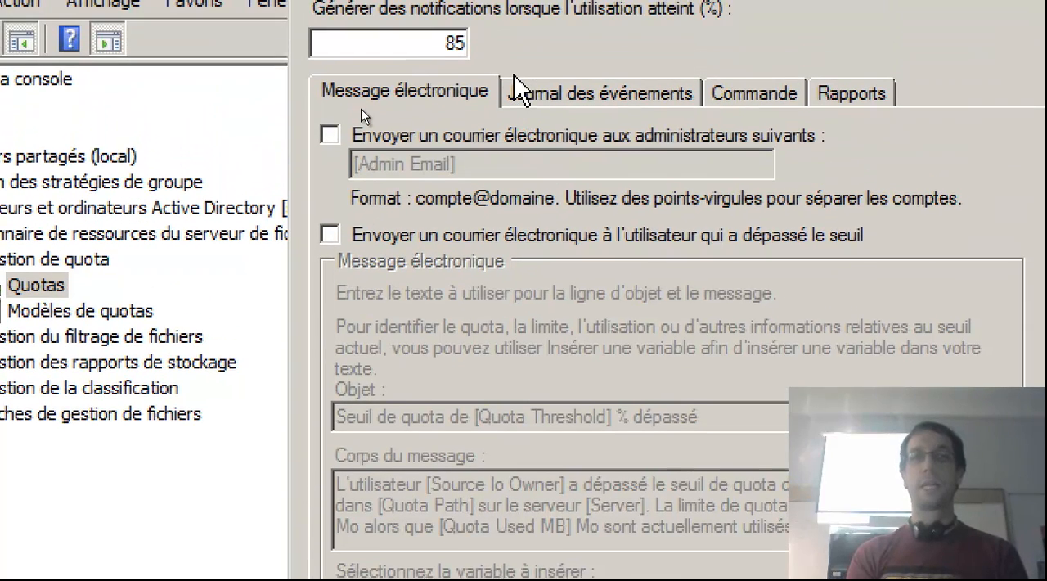
left_click(520, 93)
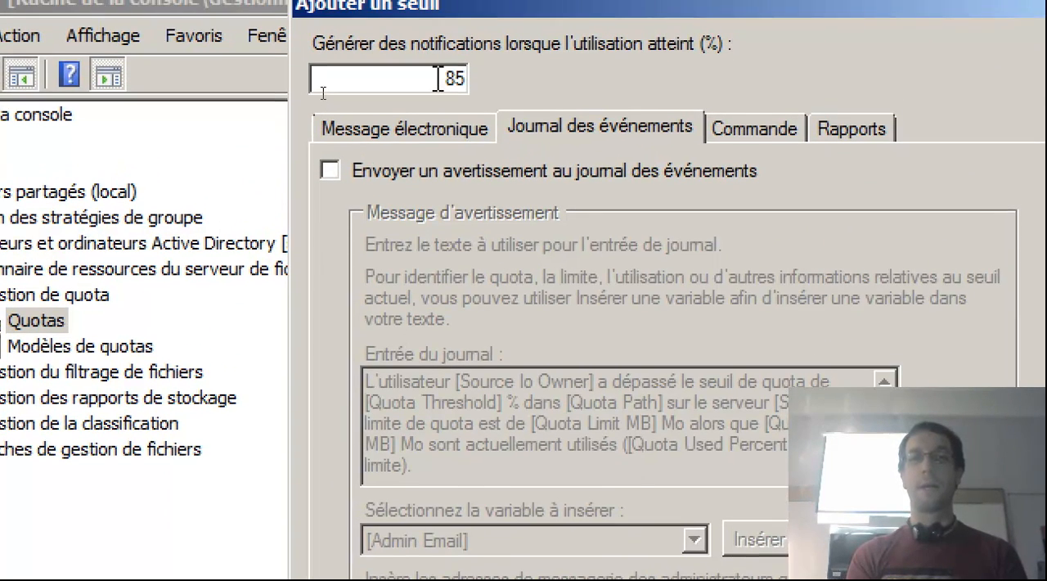
left_click_drag(440, 51, 466, 52)
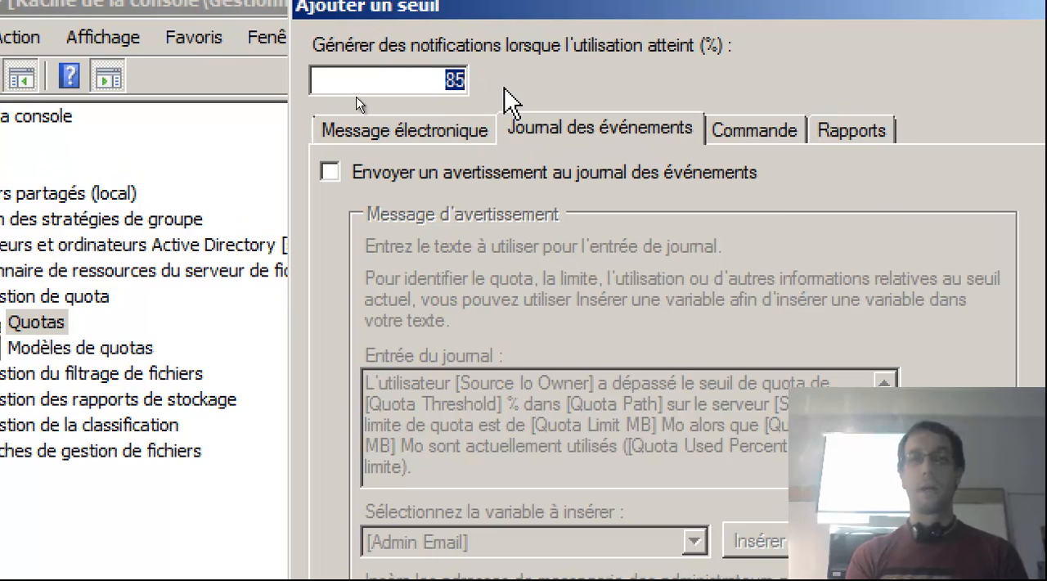
type("50")
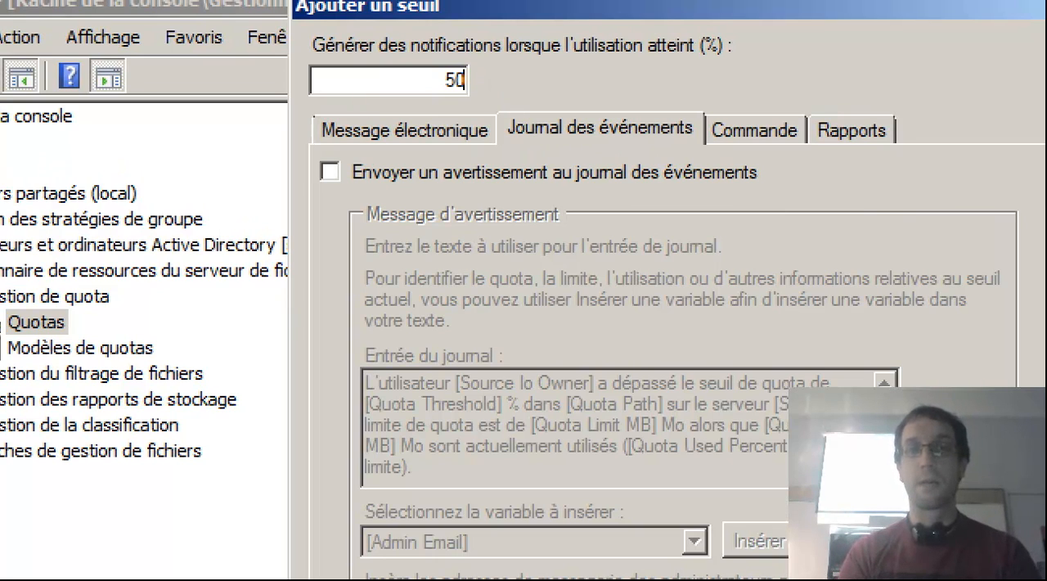
Enable the event log warning for the 50 % threshold and add a second notification threshold at 90 %.
left_click(391, 177)
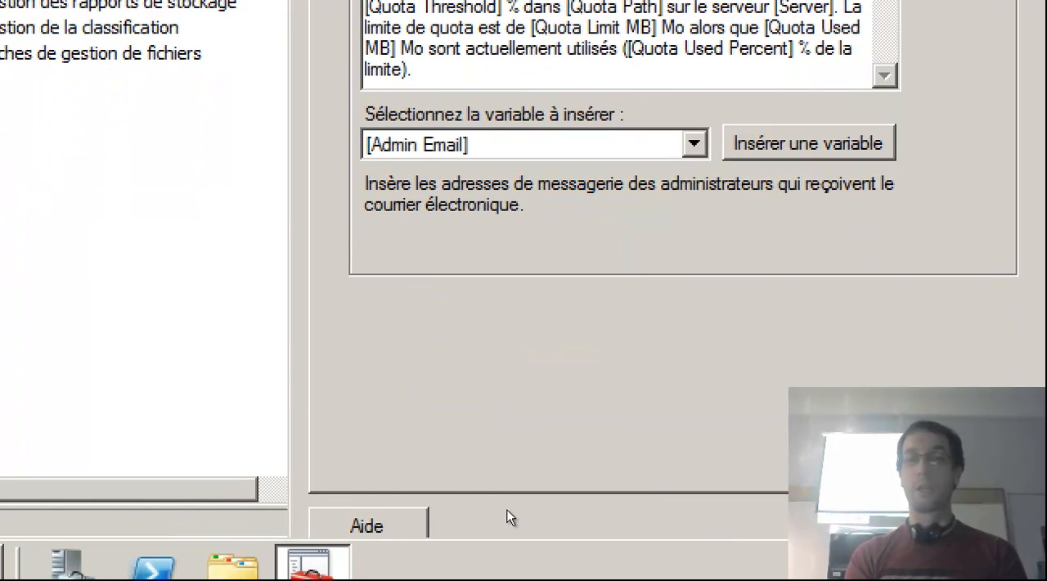
left_click(834, 525)
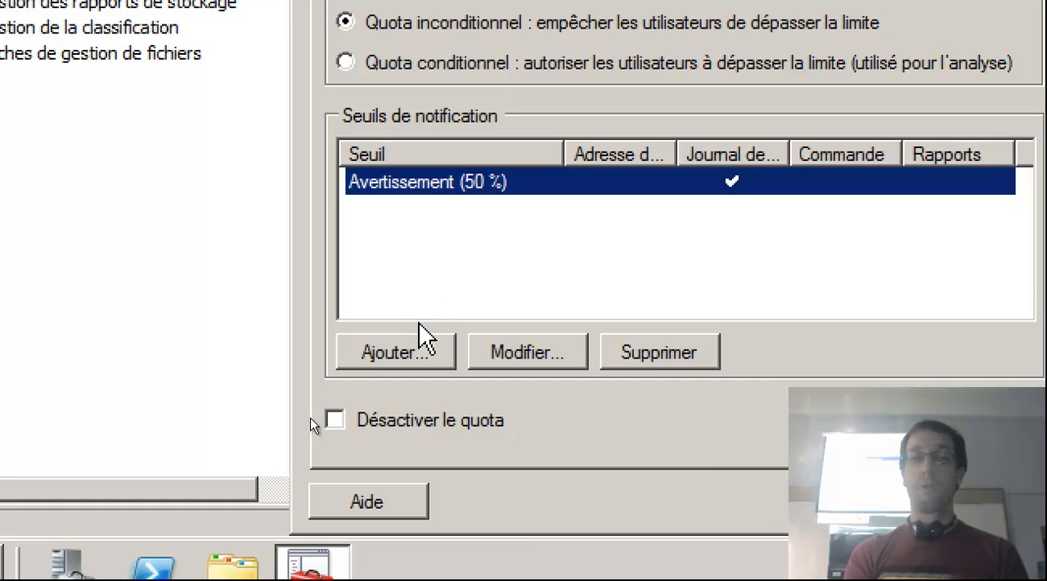
left_click(407, 352)
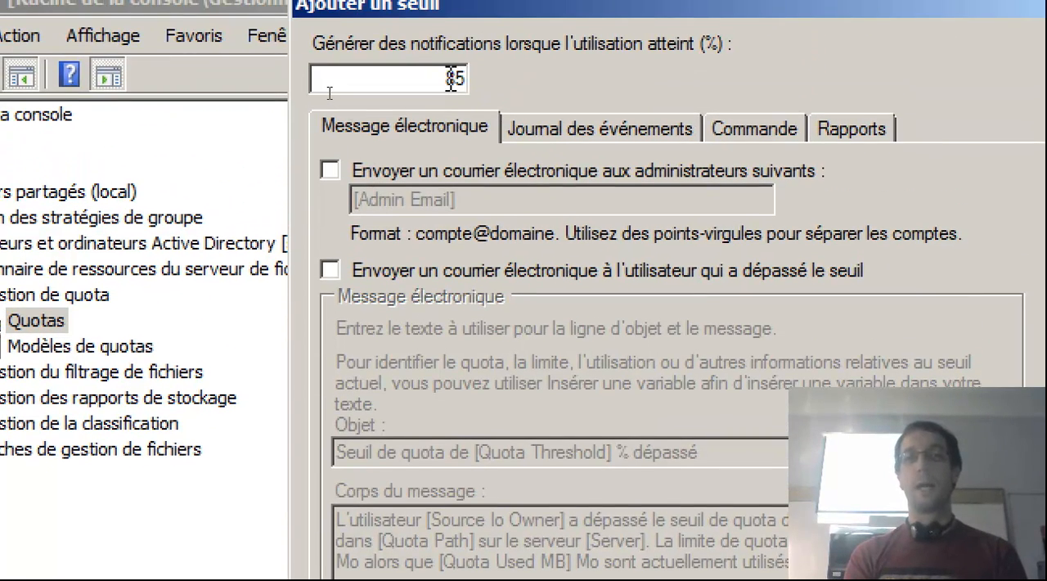
double_click(449, 79)
type("90")
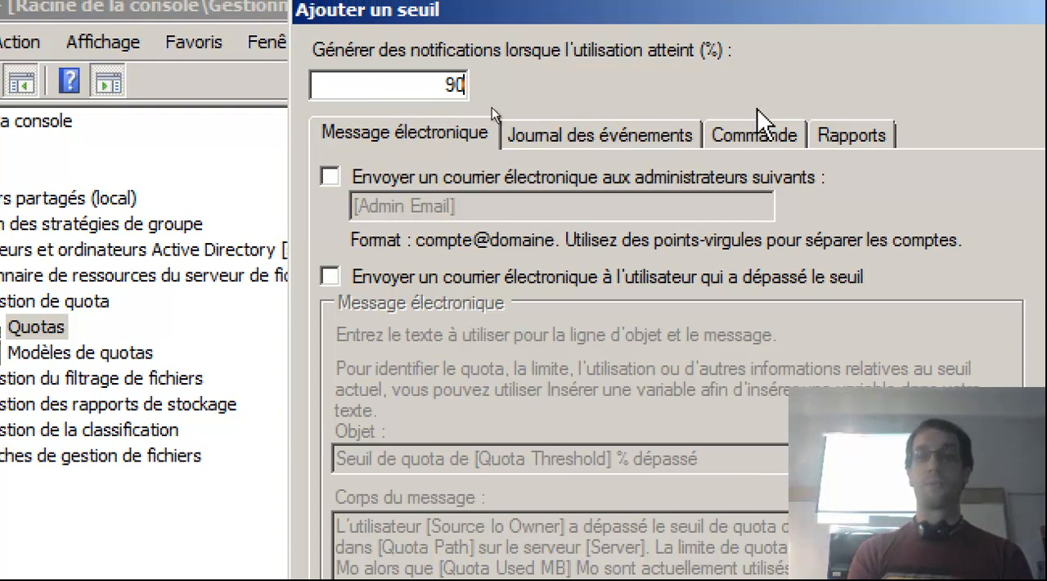
Enable report generation for the 90 % threshold with the reports Fichiers dupliqués, Fichiers ouverts le moins récemment and Fichiers volumineux.
left_click(844, 140)
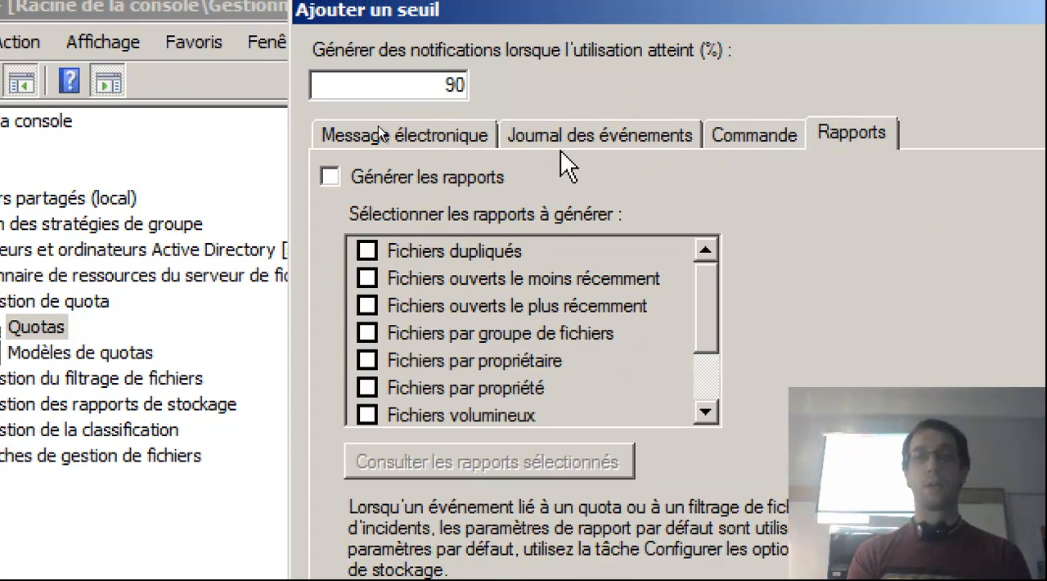
left_click(469, 180)
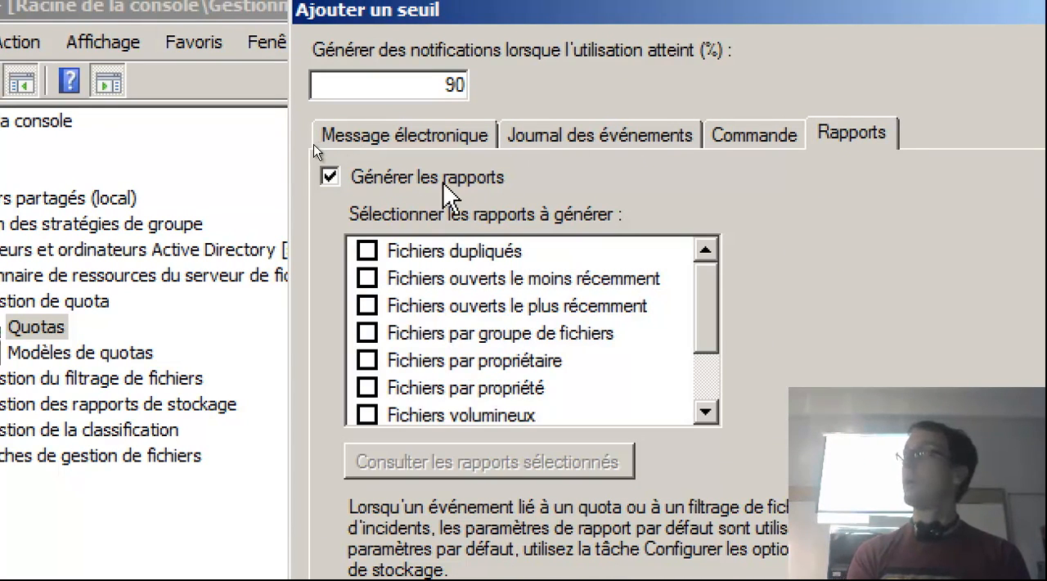
left_click(367, 250)
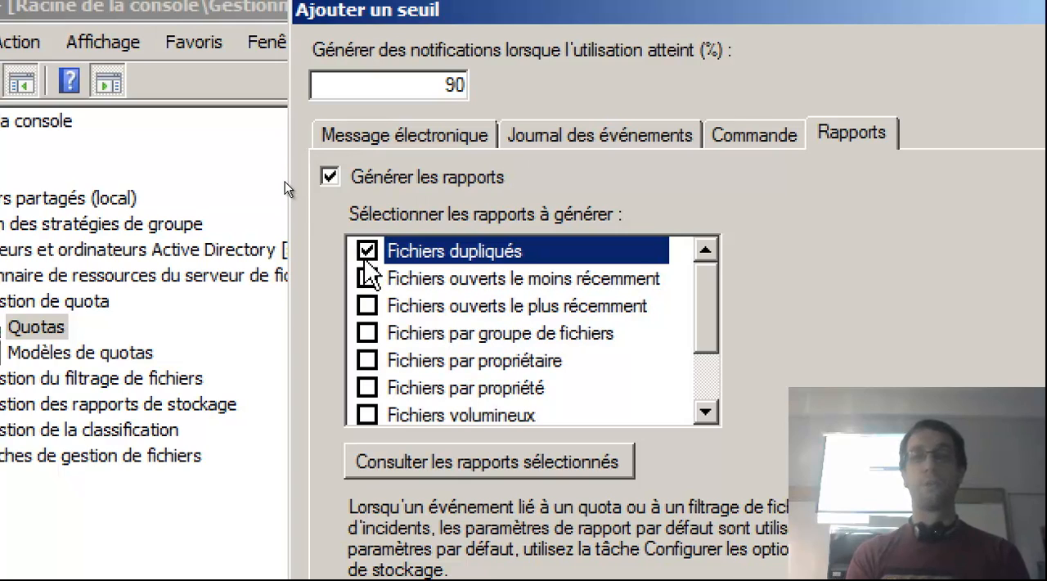
left_click(362, 285)
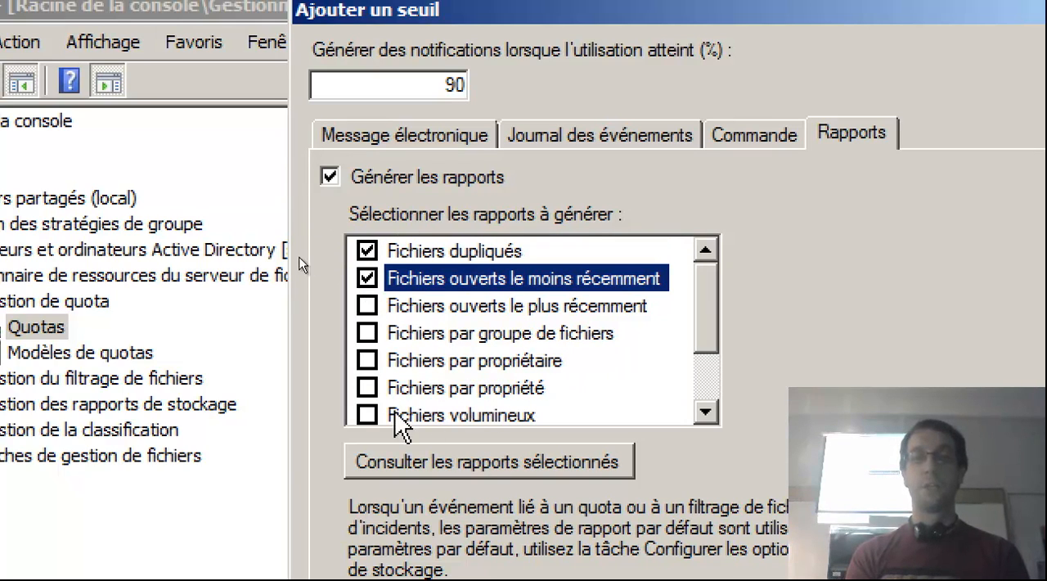
left_click(367, 416)
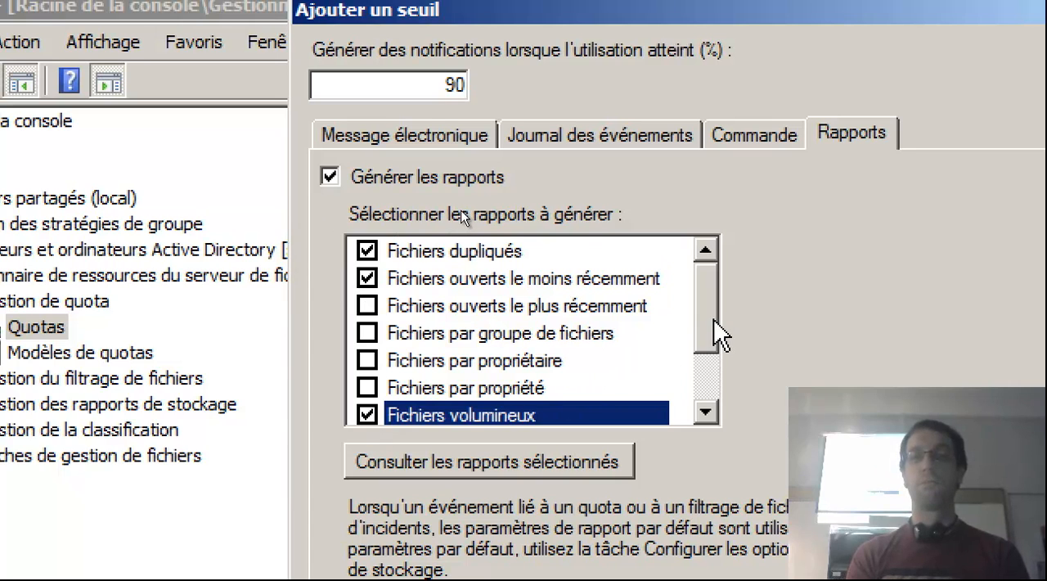
left_click_drag(713, 319, 715, 386)
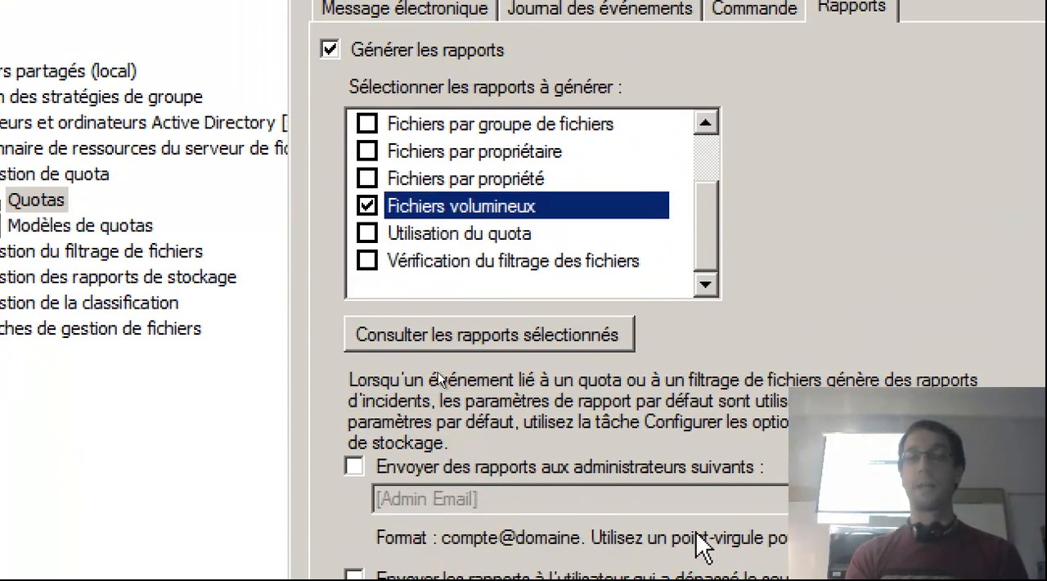
Enable sending the reports to administrators and replace the placeholder with the administrator's e-mail address.
left_click(564, 471)
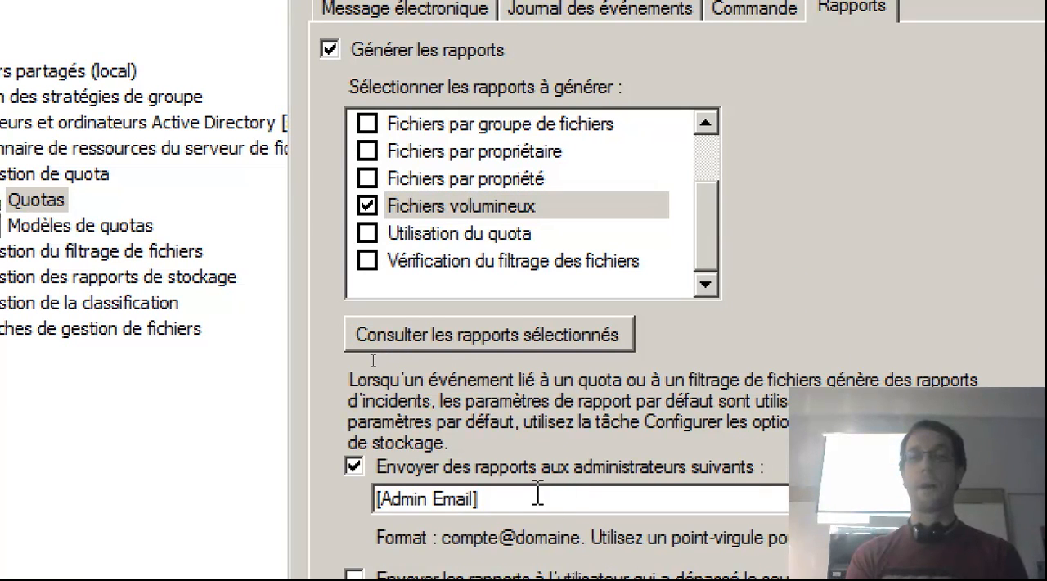
left_click_drag(537, 494, 270, 512)
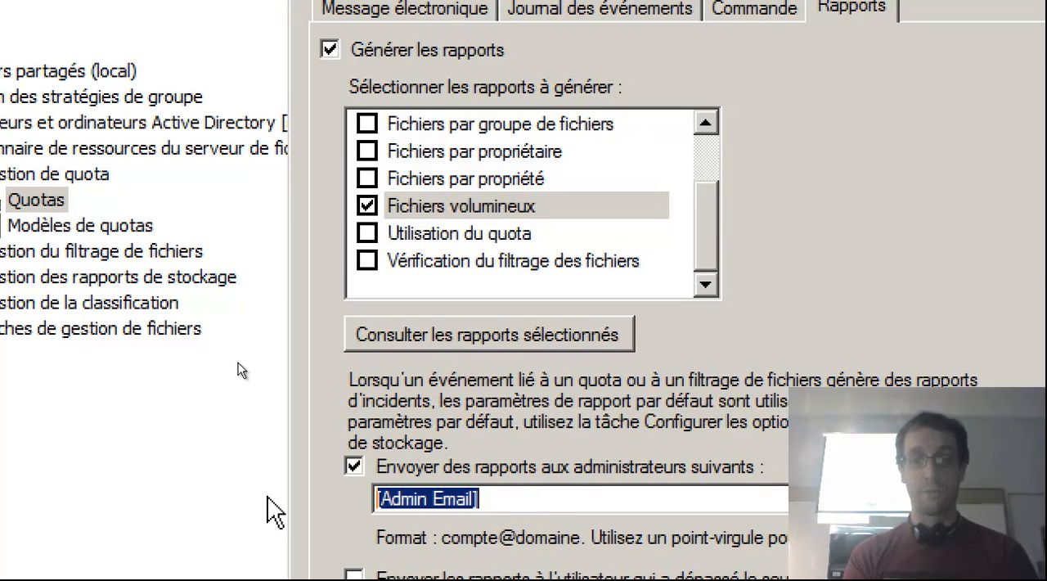
type("admin\"")
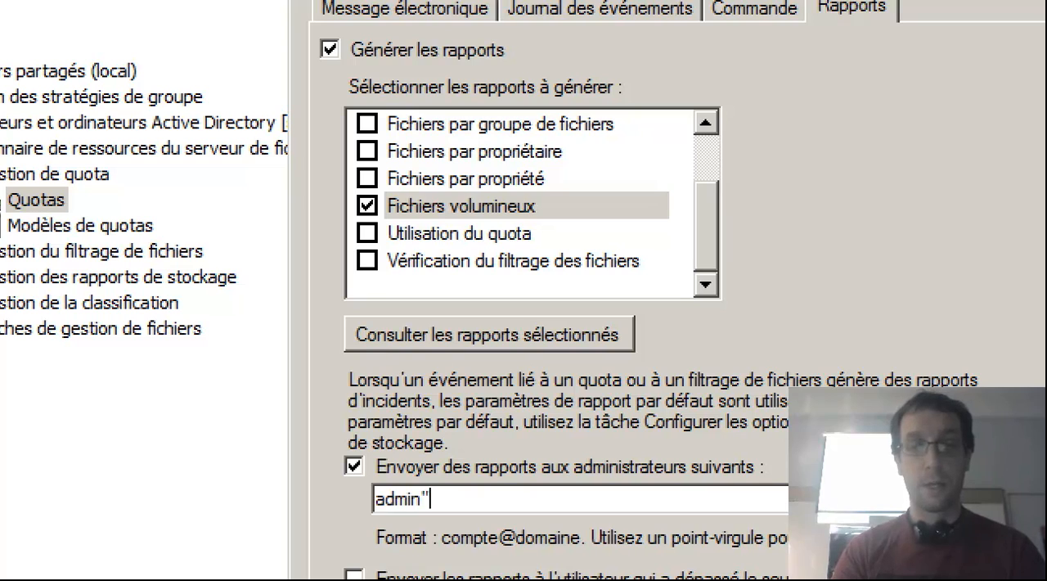
type("@gotham.dc")
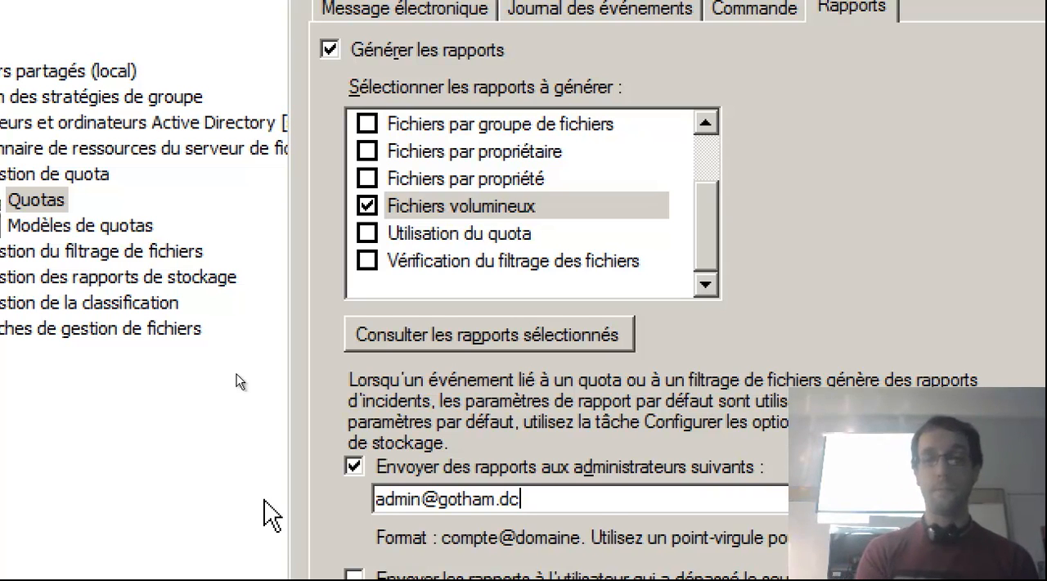
Send the reports to the user who exceeded the threshold as well, and confirm the 90 % threshold.
scroll(264, 502, "down", 3)
left_click(446, 452)
scroll(490, 468, "down", 3)
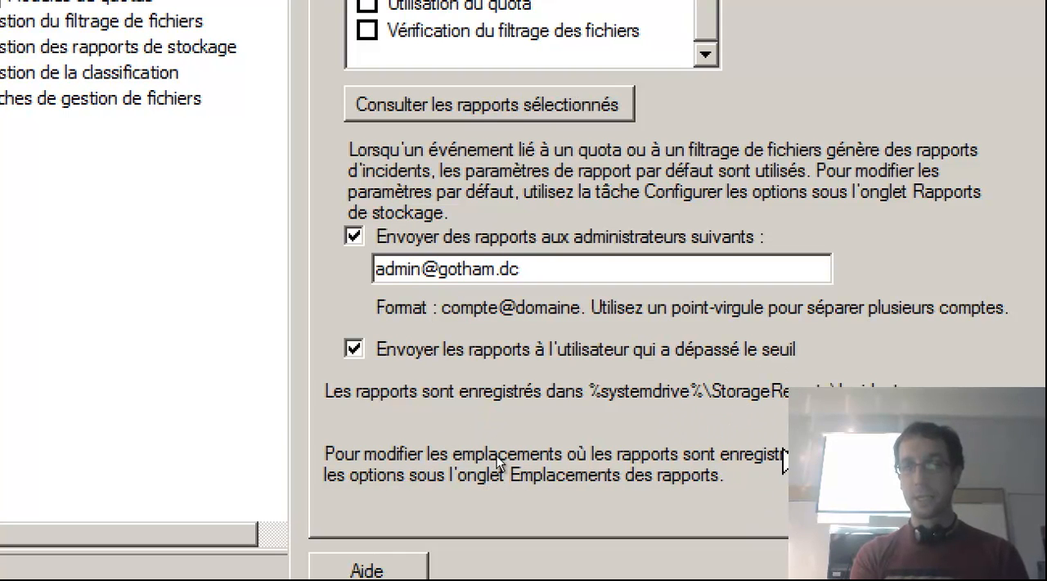
scroll(516, 499, "down", 1)
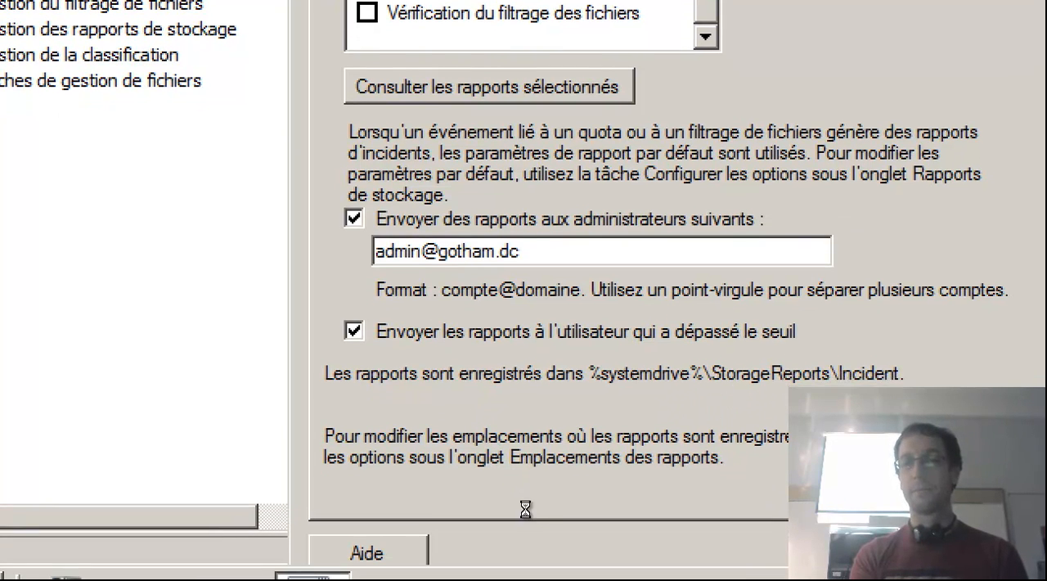
key("Return")
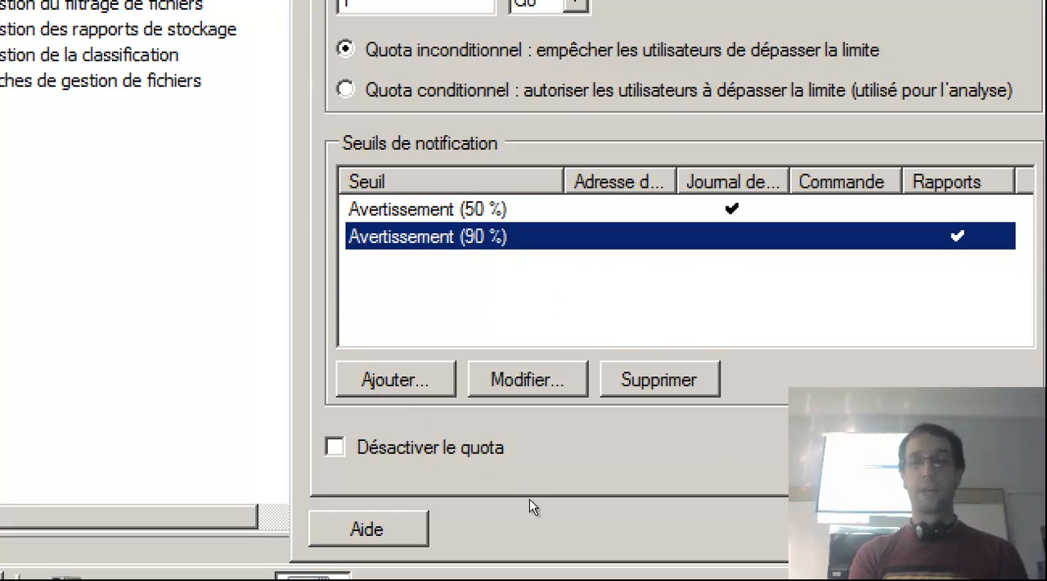
Confirm the custom properties and create the TC folder quota, saving its properties as a template named BatQuotas-1G.
key("Return")
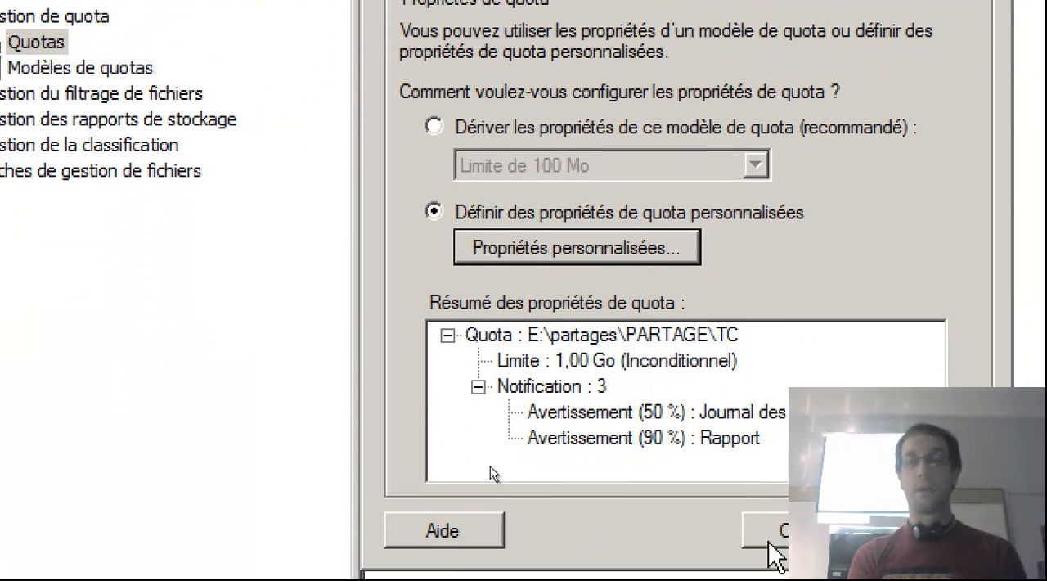
left_click(771, 544)
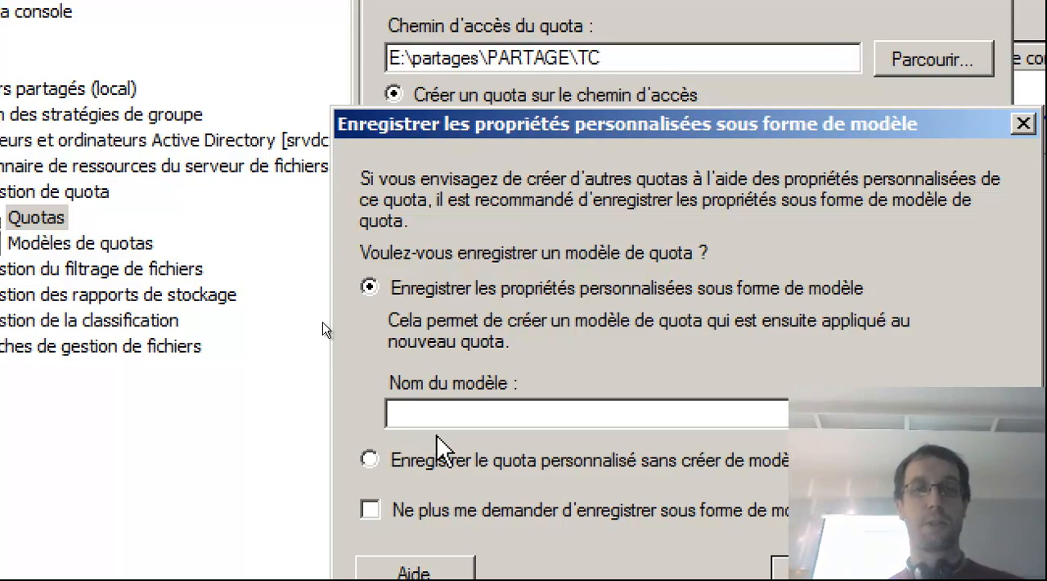
type("Ba")
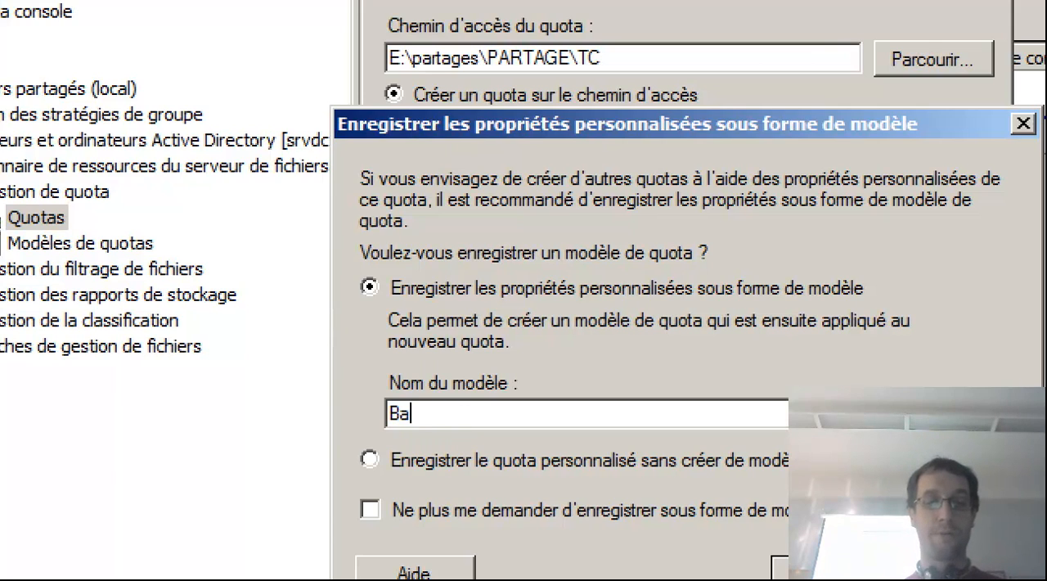
type("tQuotas-1G")
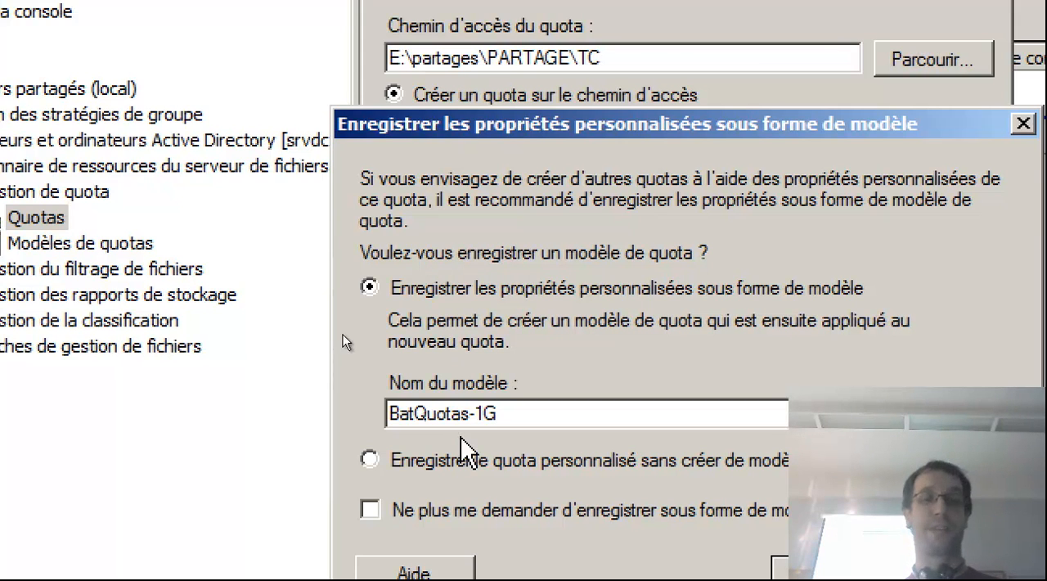
key("Return")
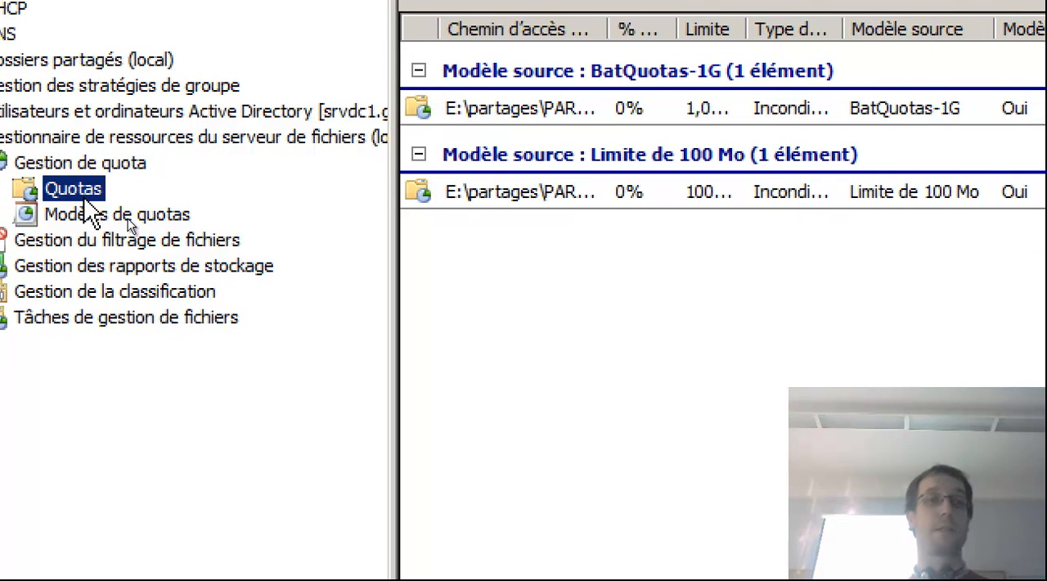
Check the source templates offered for a new quota, including BatQuotas-1G, and leave without creating one.
right_click(85, 196)
left_click(131, 211)
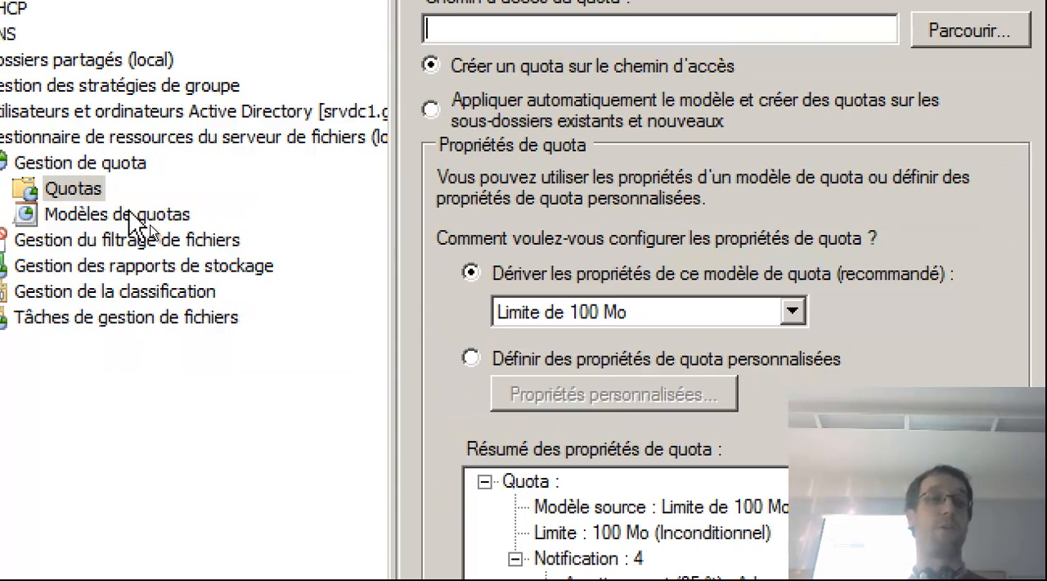
left_click(699, 312)
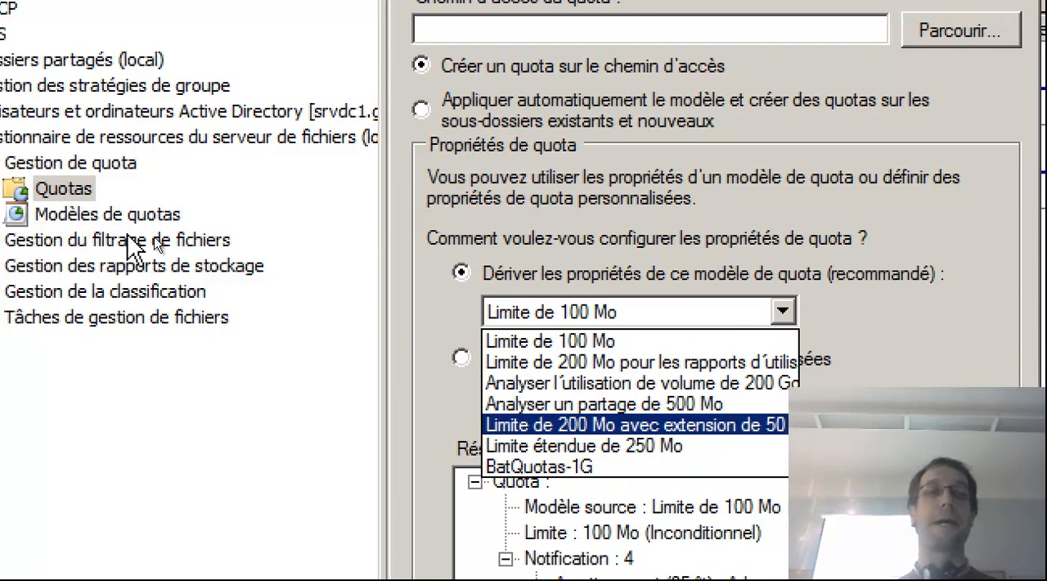
left_click(85, 197)
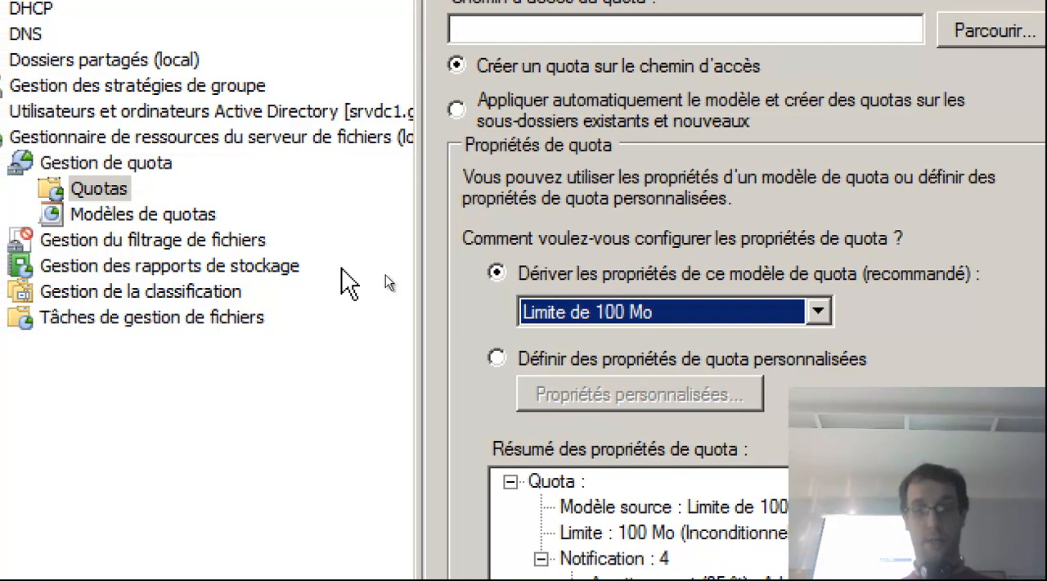
key("Return")
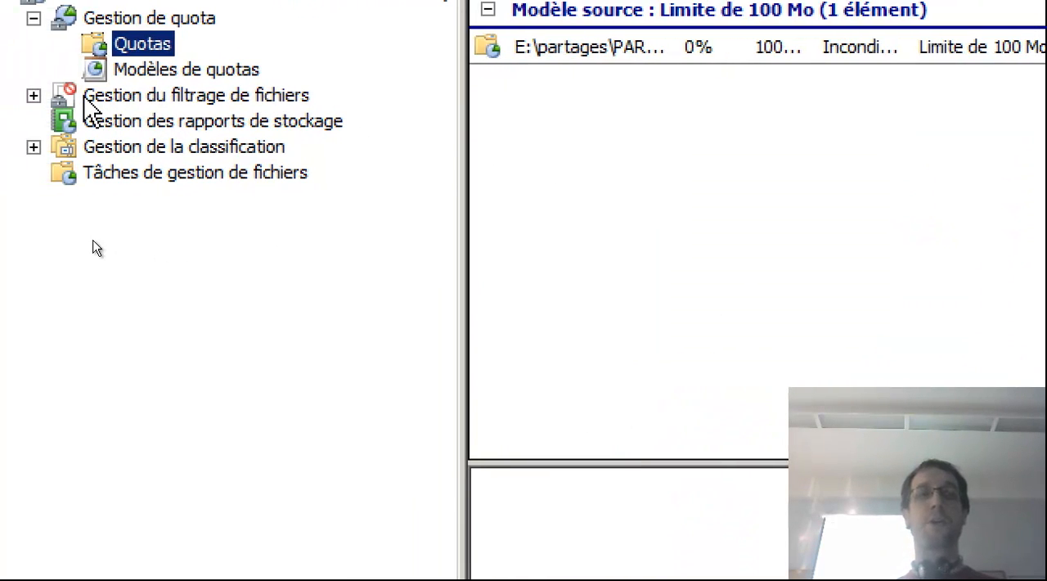
Start a new file filter under Gestion du filtrage de fichiers and set its path to E:\partages\PARTAGE.
left_click(8, 97)
left_click(79, 96)
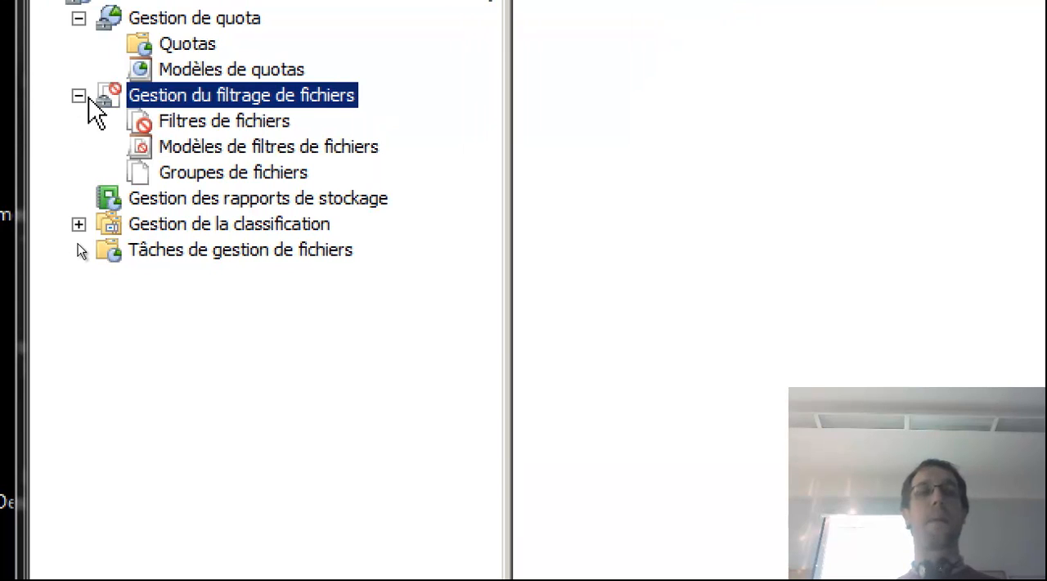
left_click(172, 122)
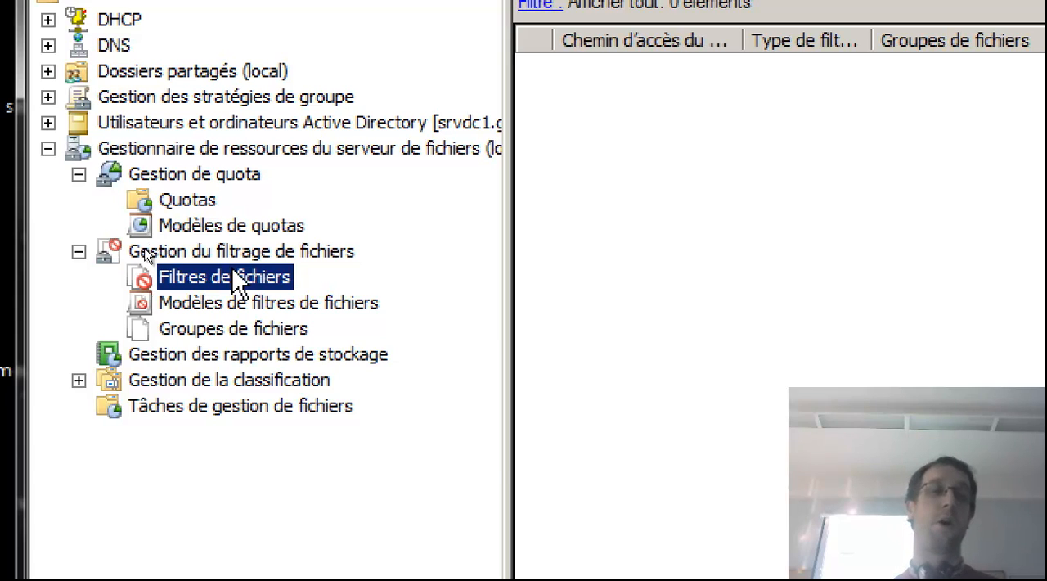
right_click(235, 278)
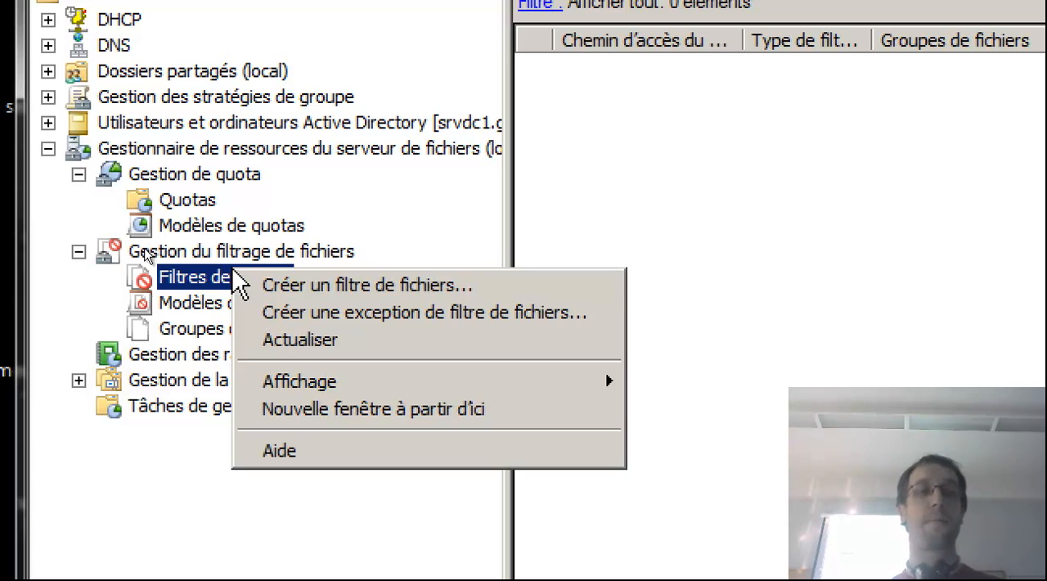
left_click(279, 284)
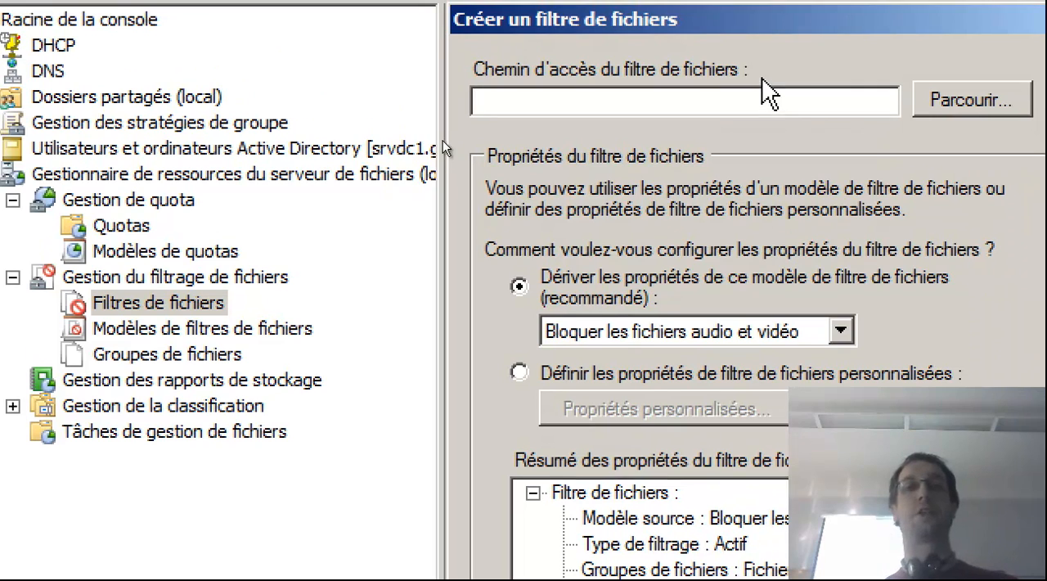
left_click(948, 106)
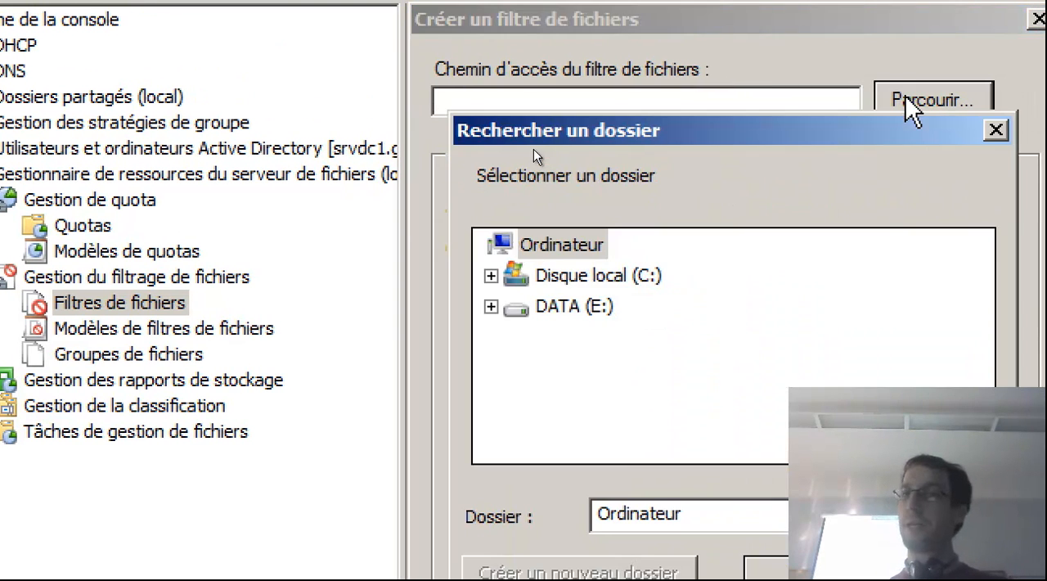
left_click(491, 305)
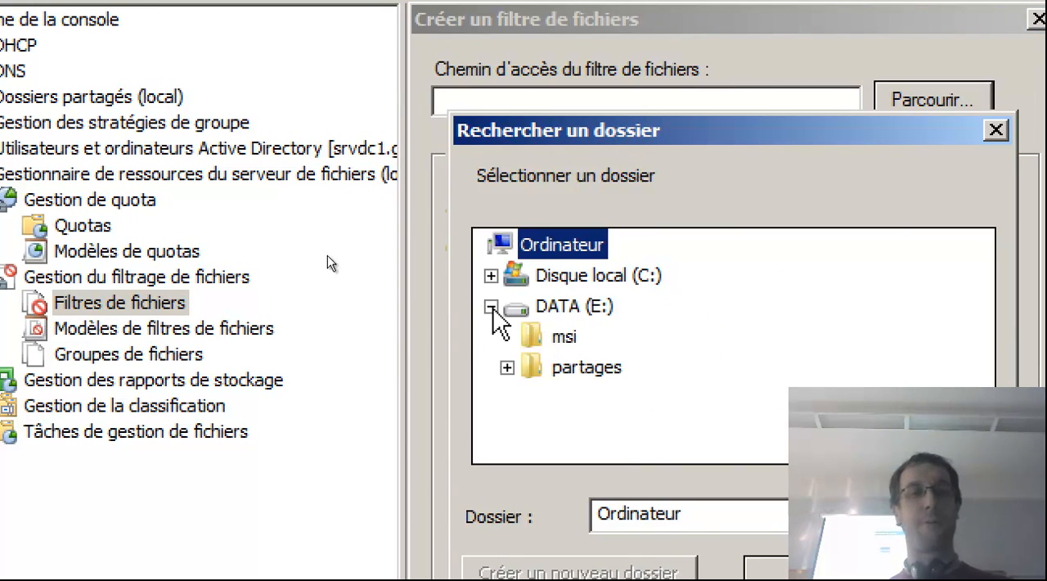
left_click(502, 369)
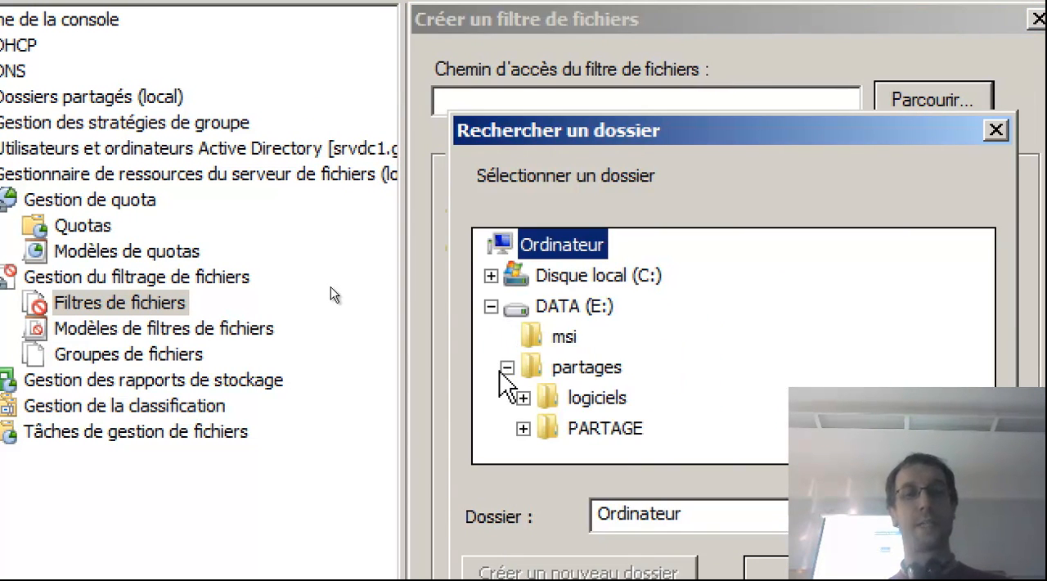
left_click(523, 428)
left_click(609, 376)
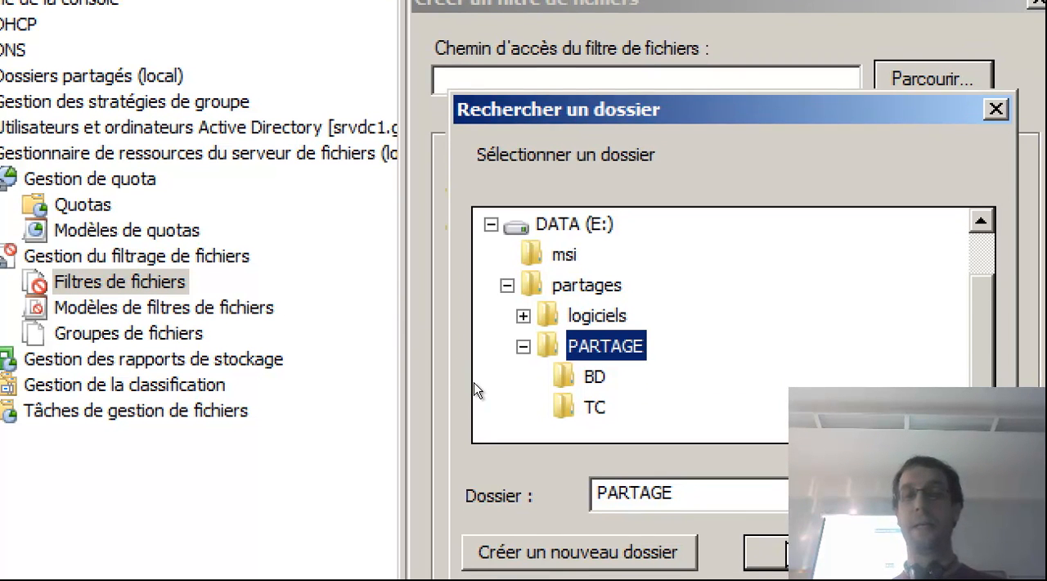
key("Return")
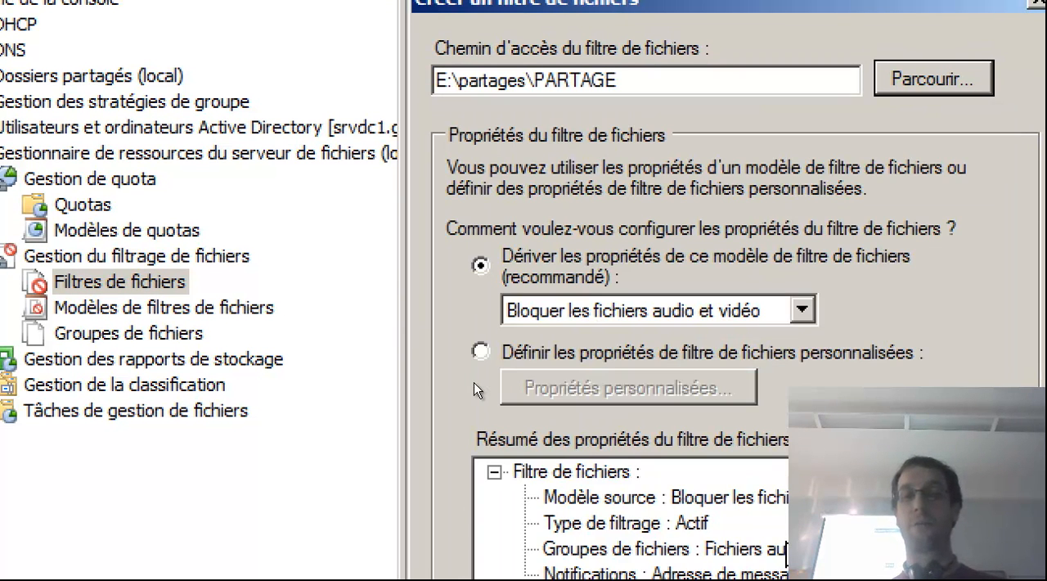
Derive the filter's properties from the template Bloquer les fichiers audio et vidéo and create the file filter on PARTAGE.
left_click(747, 314)
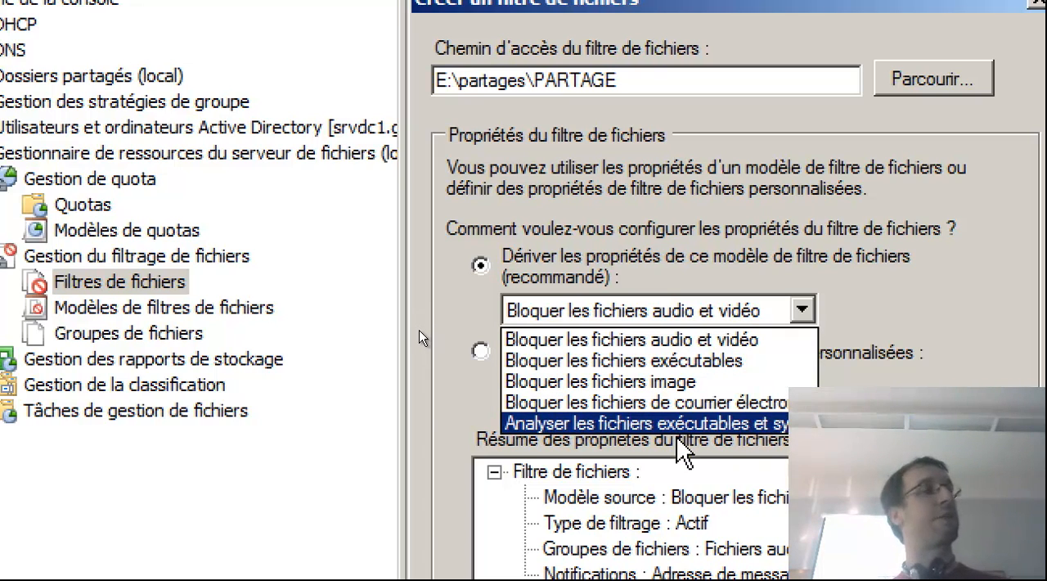
left_click(683, 340)
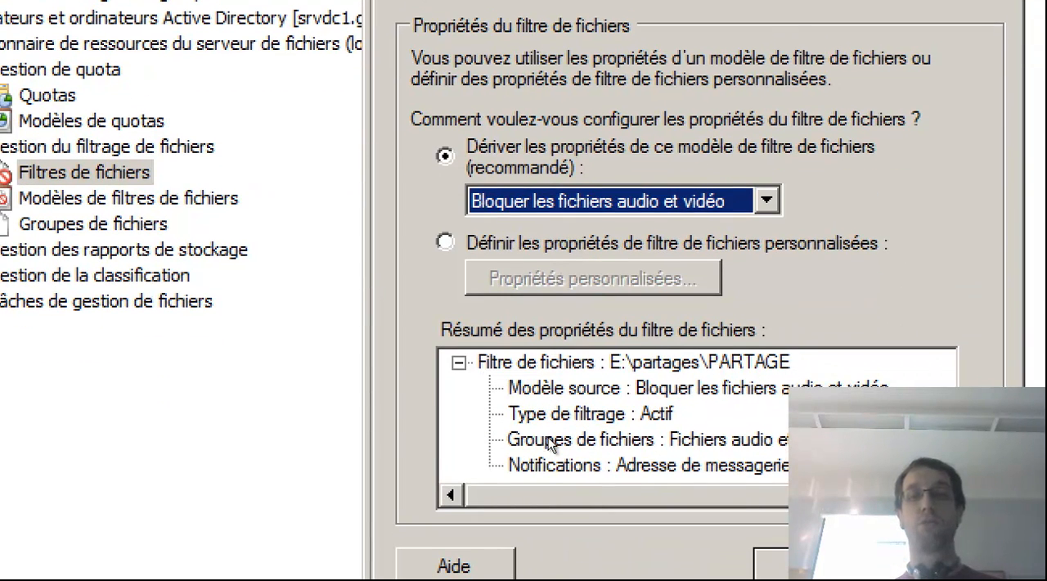
key("Return")
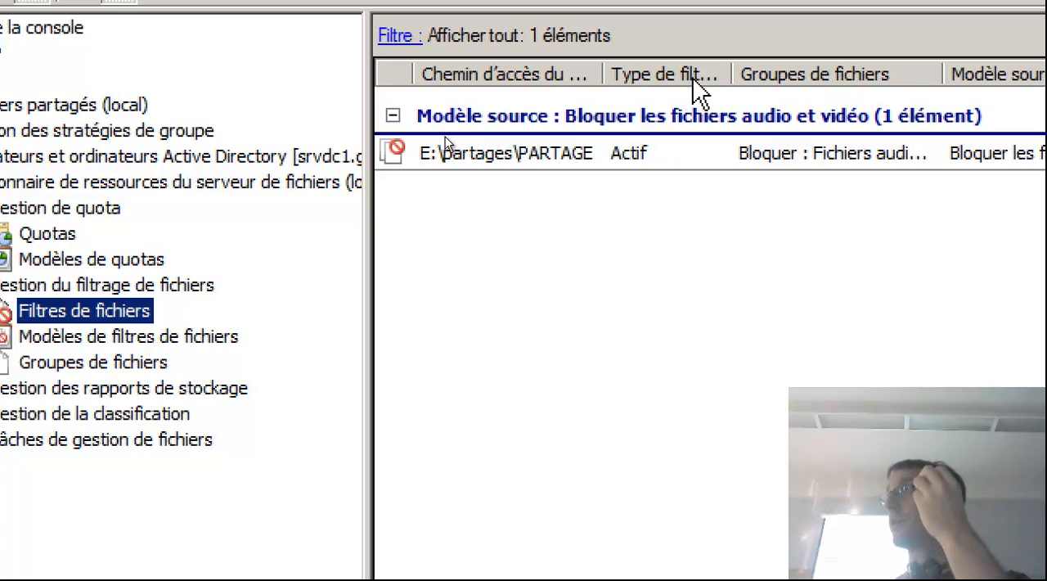
Try to set up another file filter on E:\partages\PARTAGE with custom properties, and leave without creating it.
right_click(121, 306)
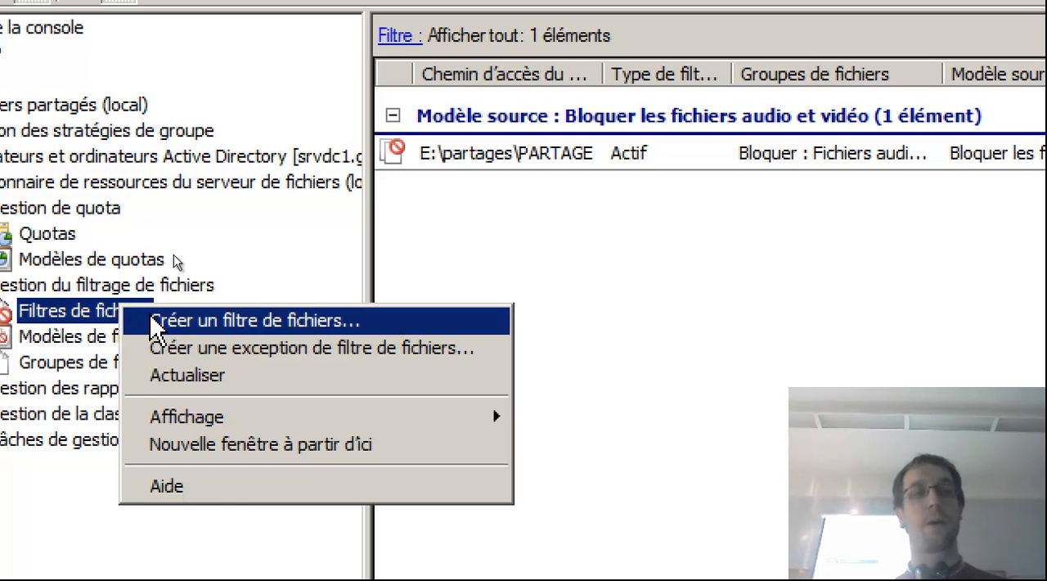
left_click(156, 323)
left_click(896, 108)
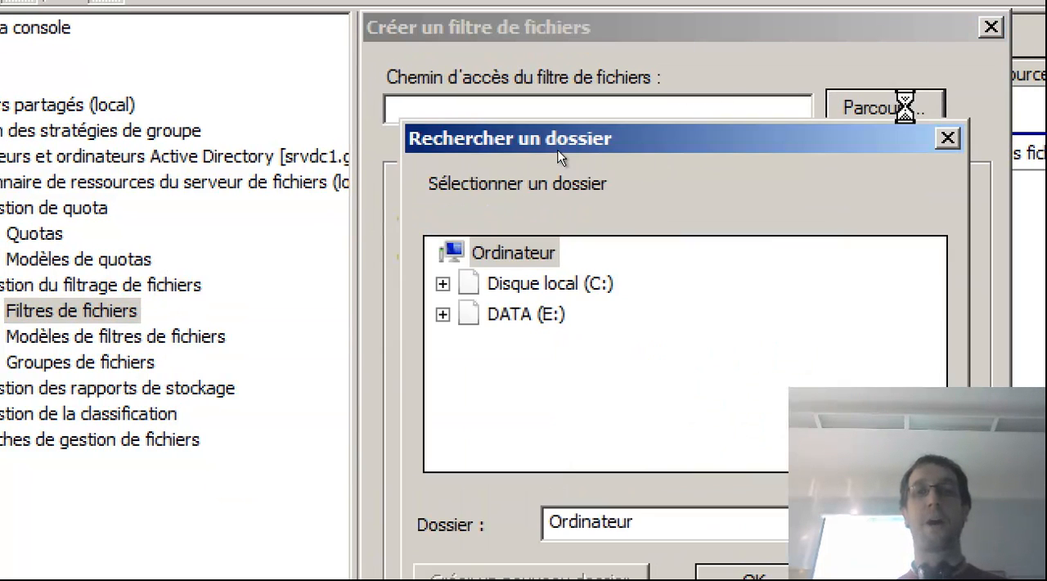
left_click(442, 315)
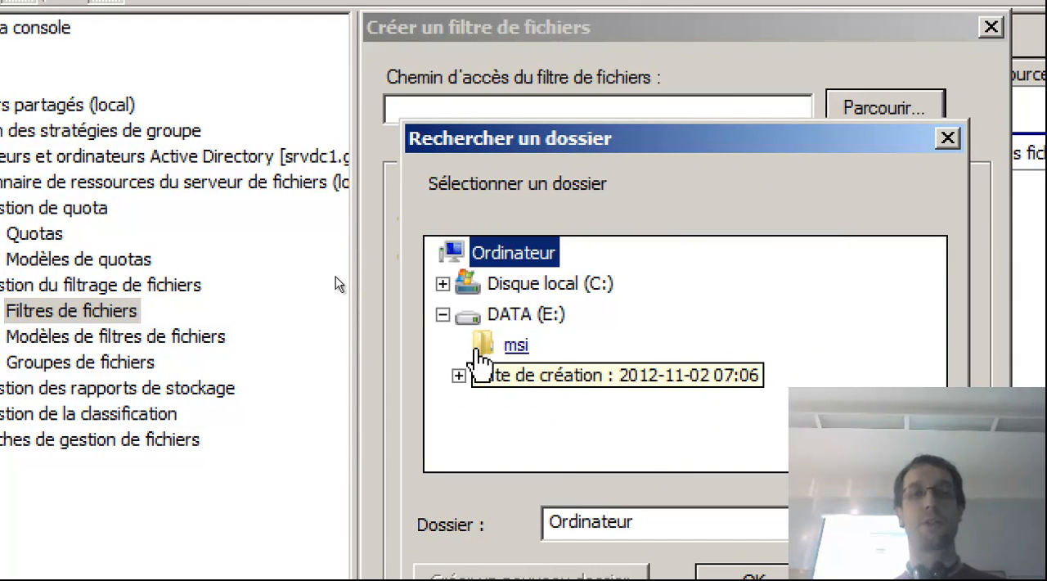
left_click(459, 375)
double_click(539, 438)
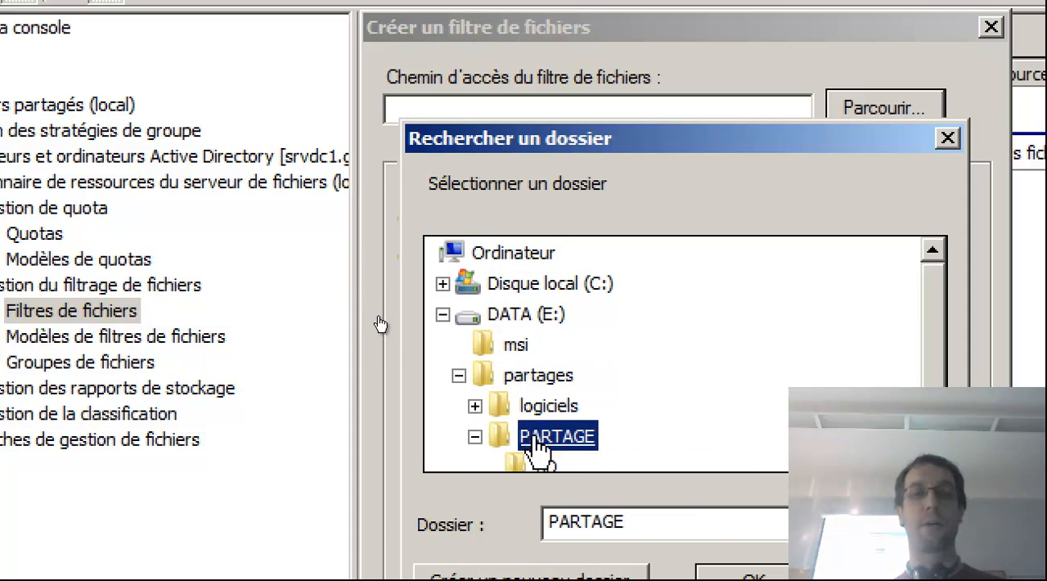
left_click(753, 575)
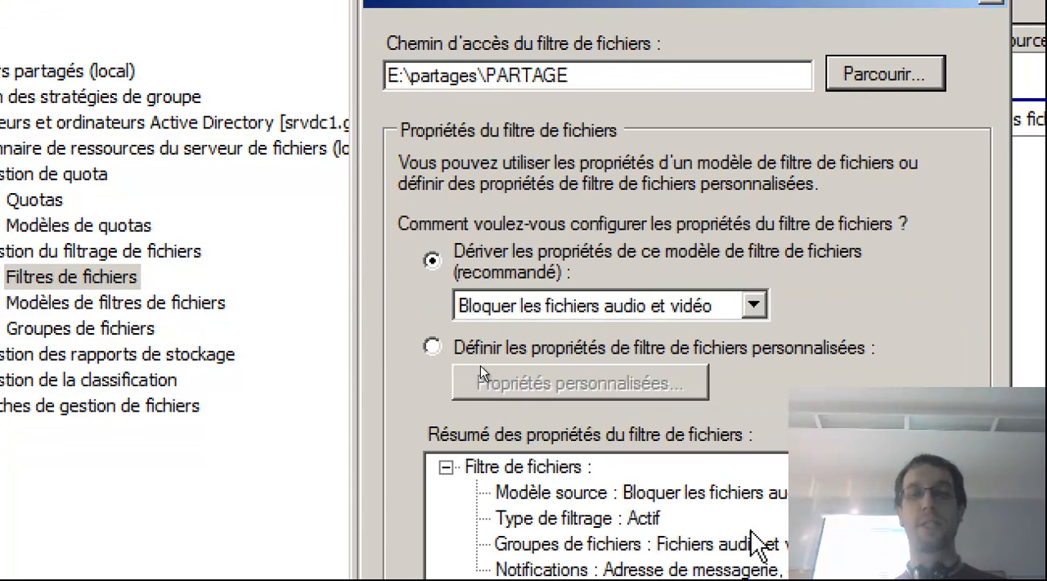
left_click(559, 336)
left_click(562, 388)
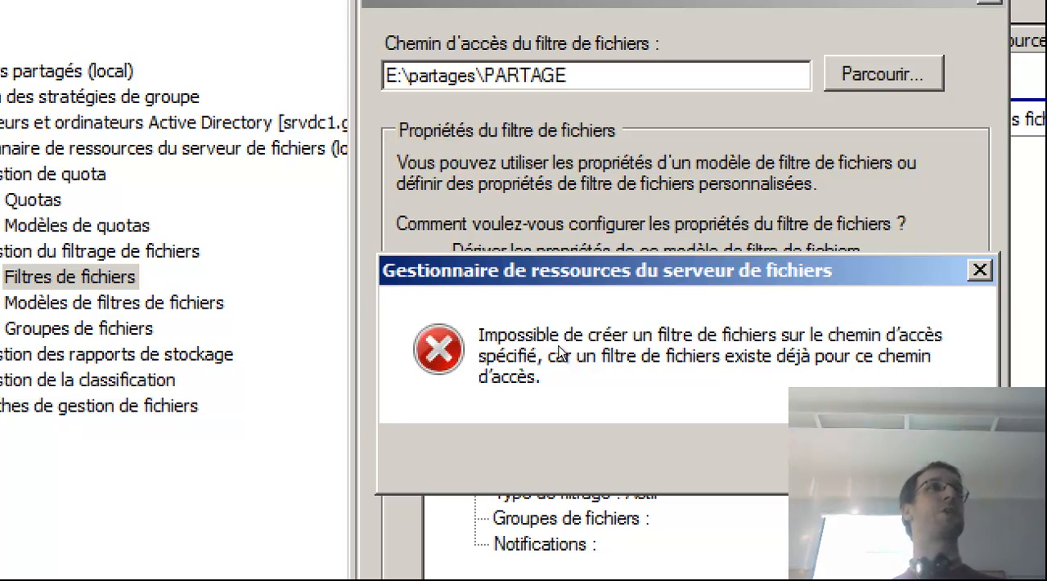
key("Escape")
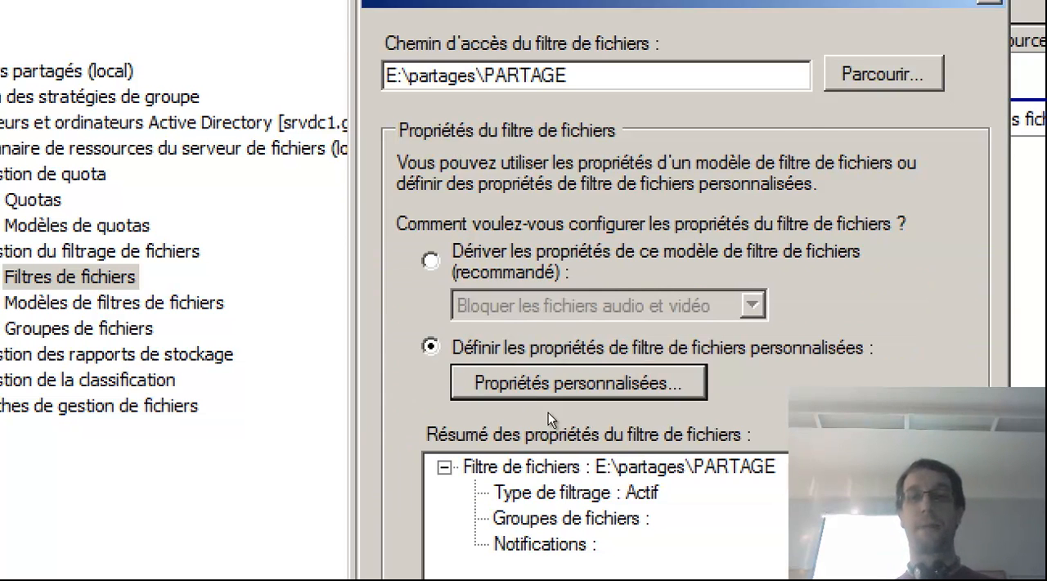
key("Escape")
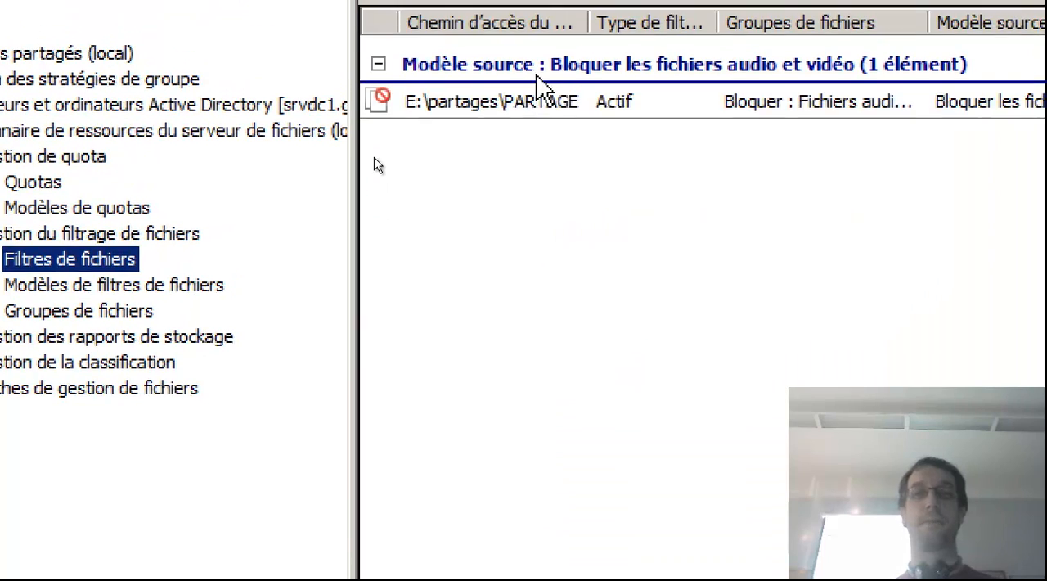
Delete the existing audio and video file filter on E:\partages\PARTAGE.
left_click(518, 115)
right_click(518, 115)
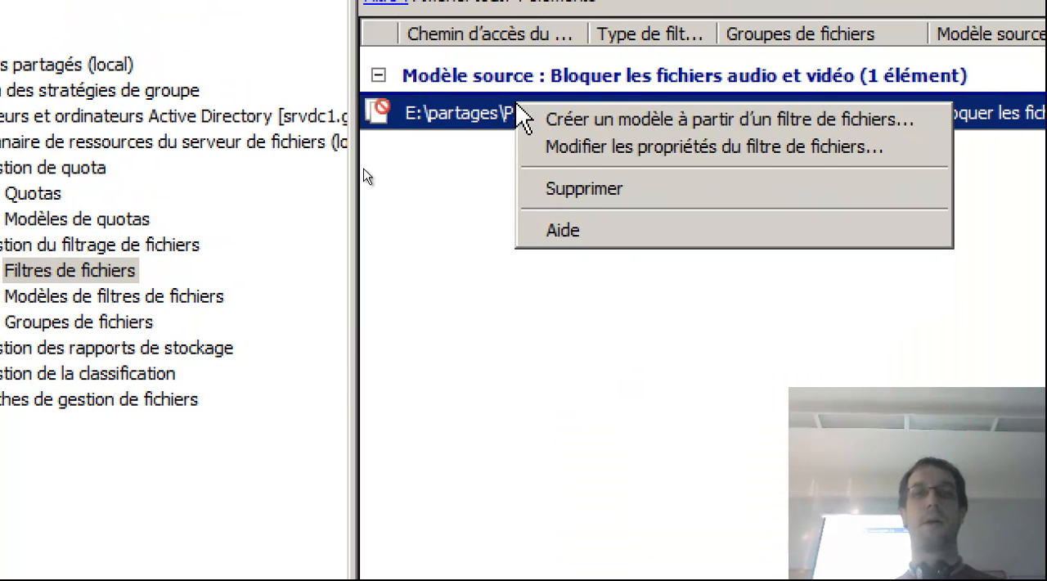
left_click(564, 190)
left_click(746, 442)
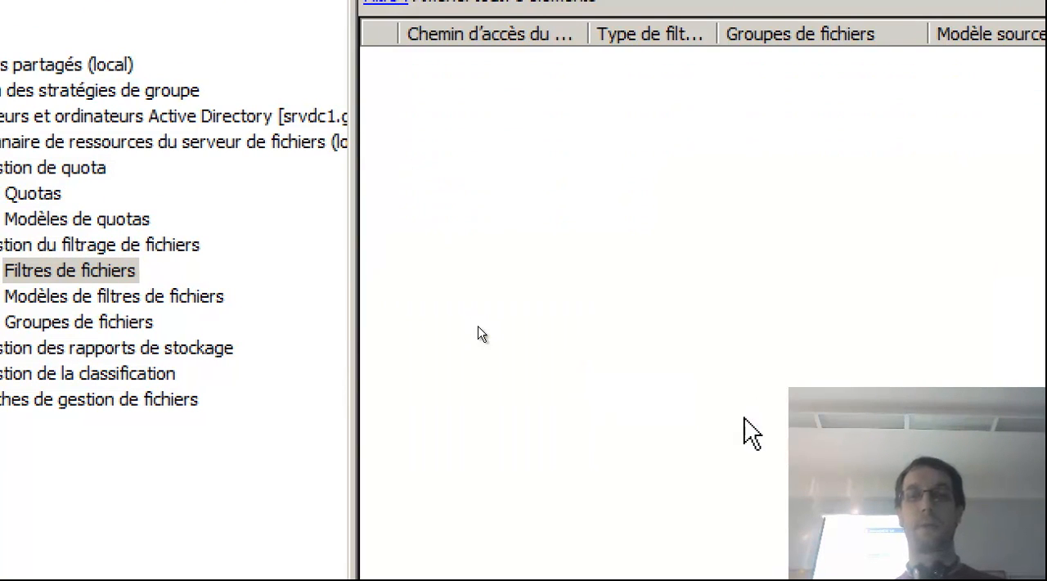
Start a new file filter on E:\partages\PARTAGE and open its custom properties for definition.
right_click(122, 274)
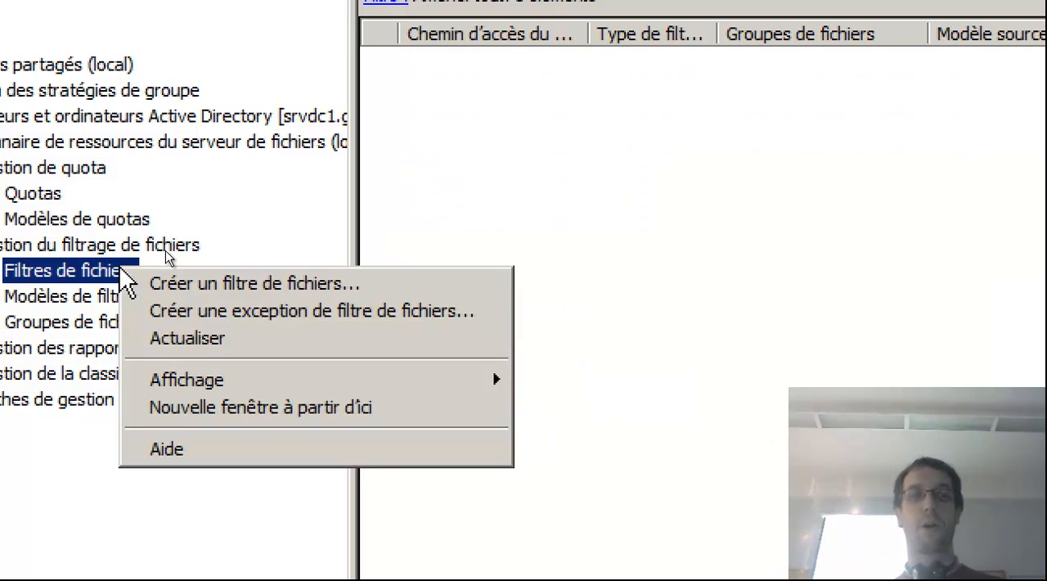
left_click(160, 281)
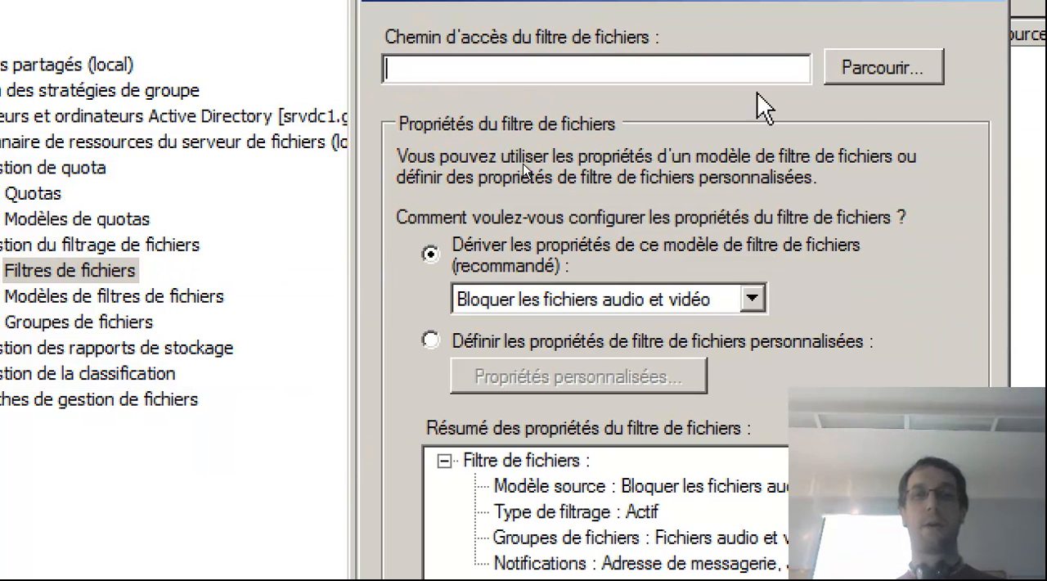
left_click(874, 69)
left_click(441, 274)
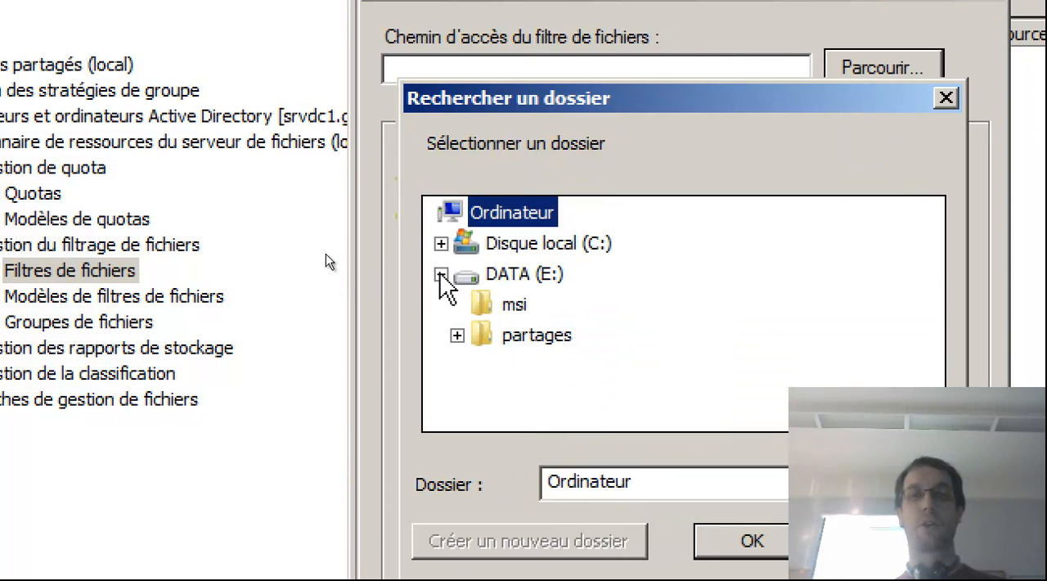
left_click(457, 336)
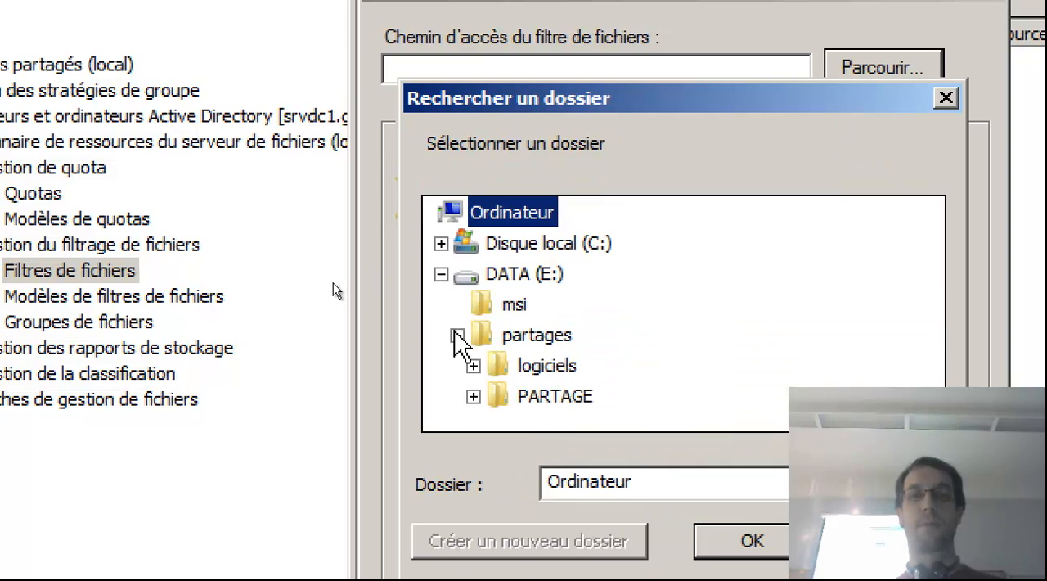
left_click(540, 397)
left_click(773, 546)
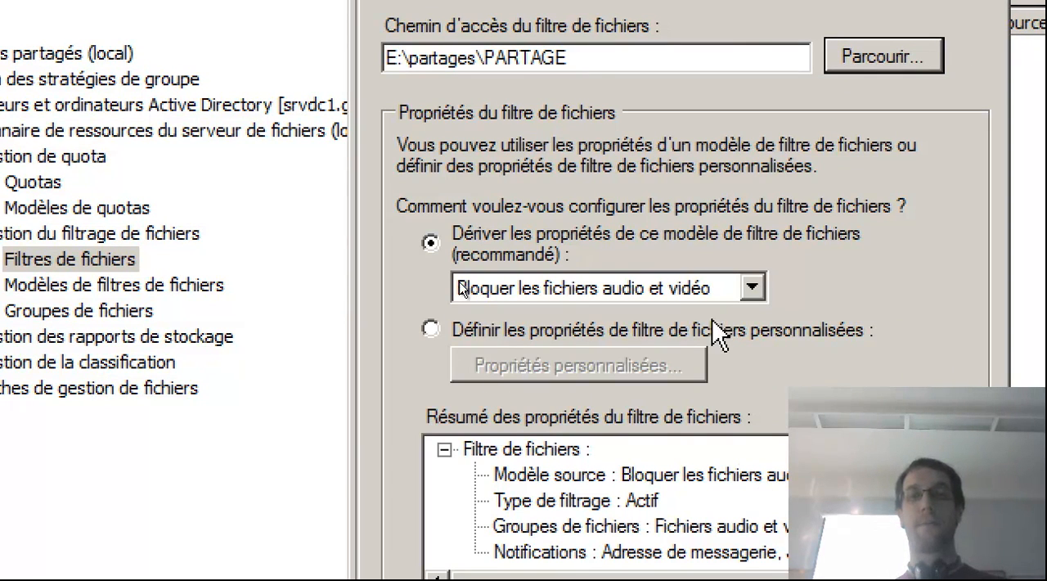
left_click(618, 330)
left_click(628, 364)
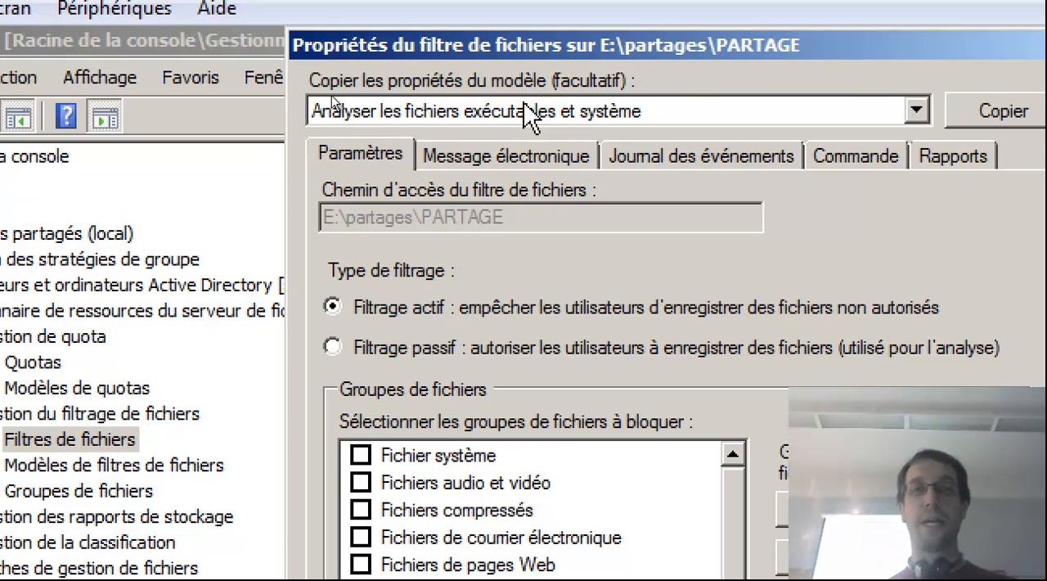
Try the Filtrage passif type for the PARTAGE filter, and set it back to Filtrage actif.
left_click(466, 164)
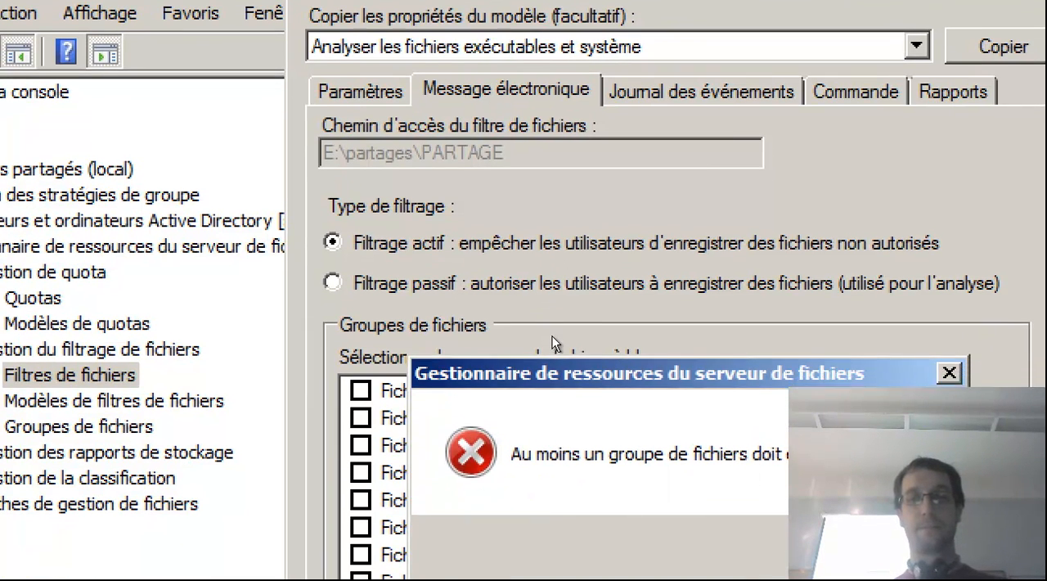
key("Return")
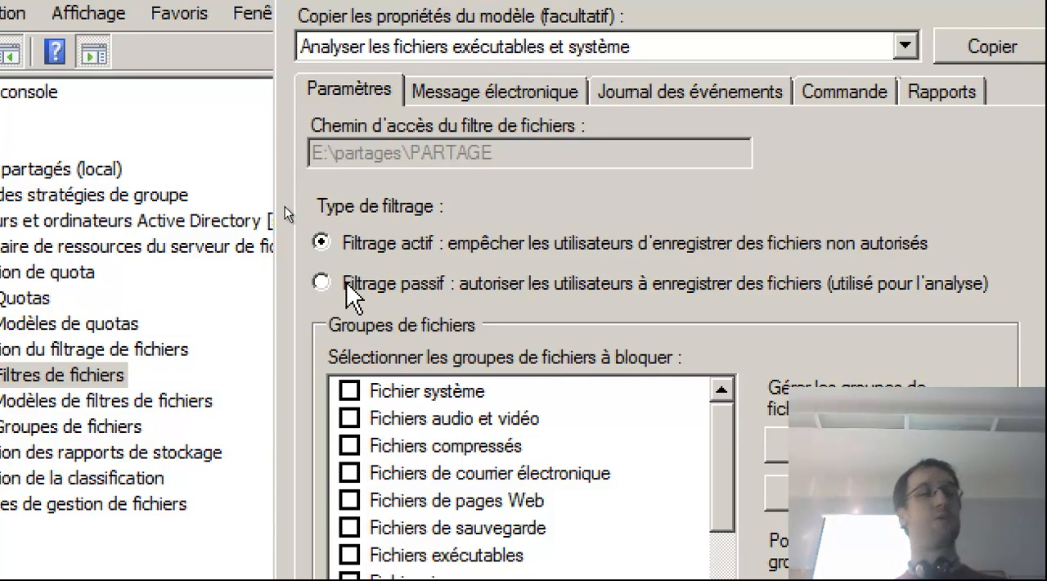
left_click(315, 282)
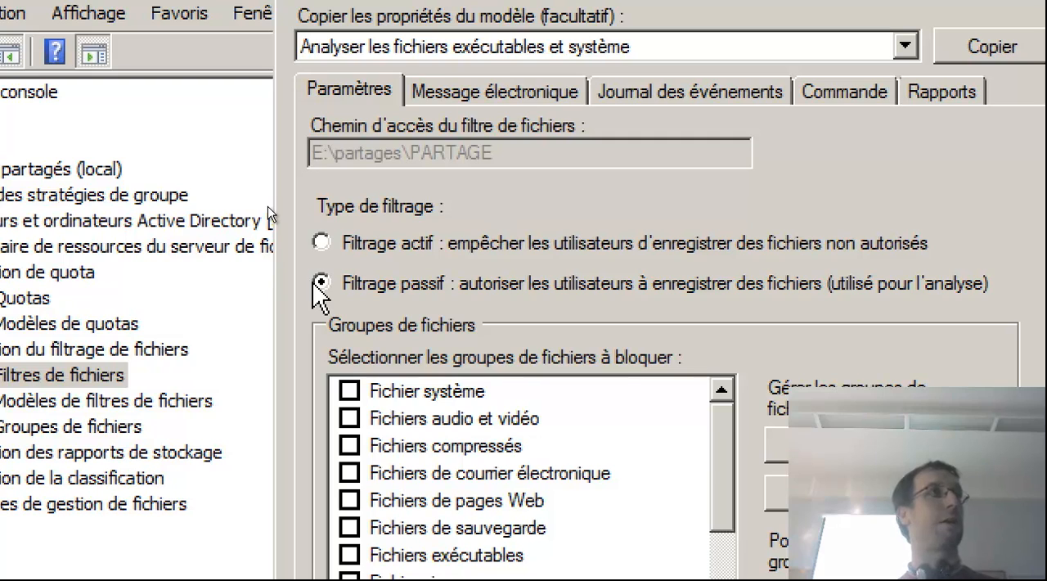
left_click(320, 242)
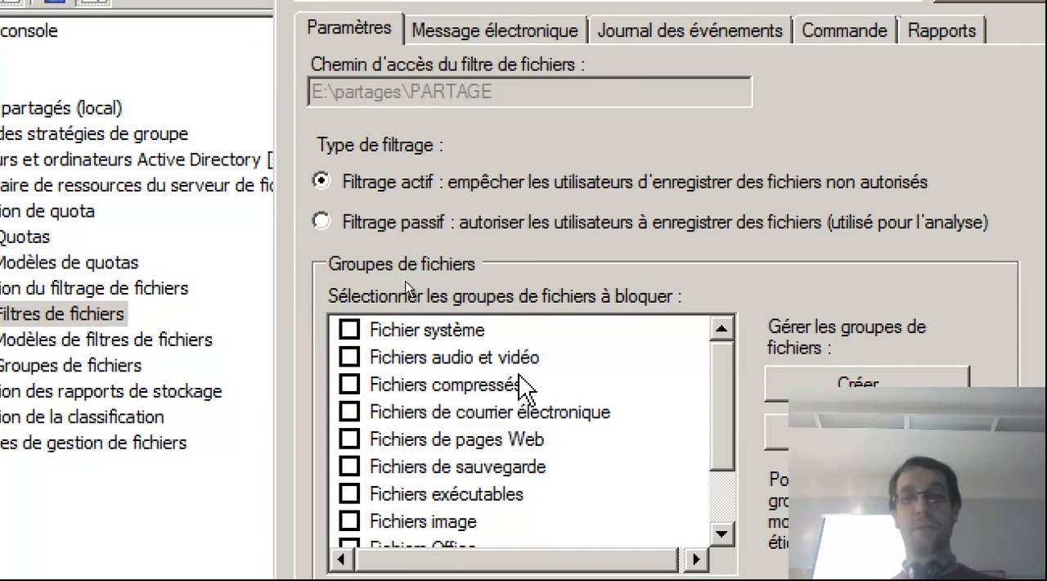
Start a new file group named MUZIK and add *.mp3 to its included files.
left_click(862, 388)
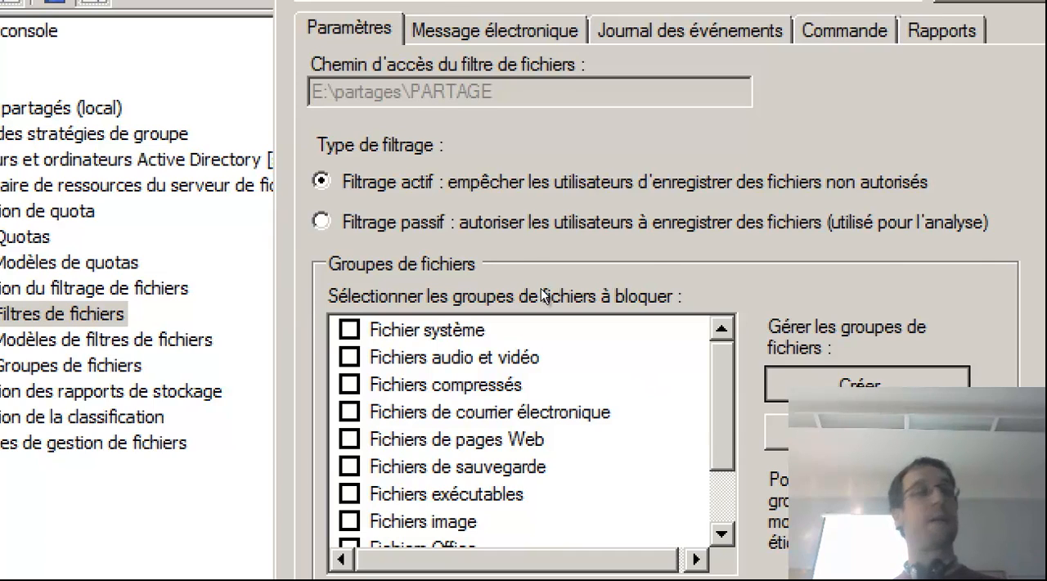
left_click(584, 122)
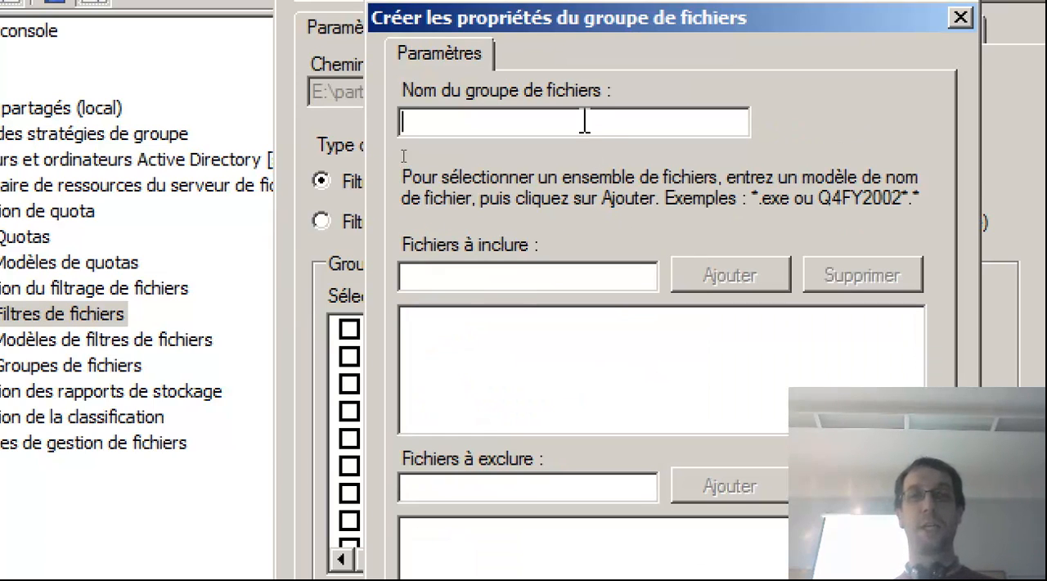
type("MUZIK")
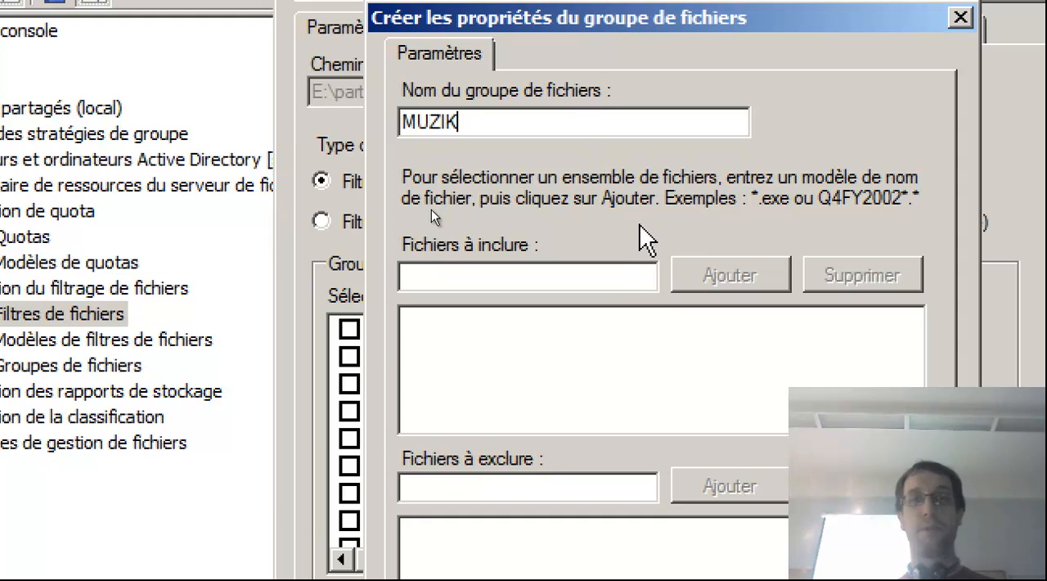
left_click(603, 265)
type("*.mp3")
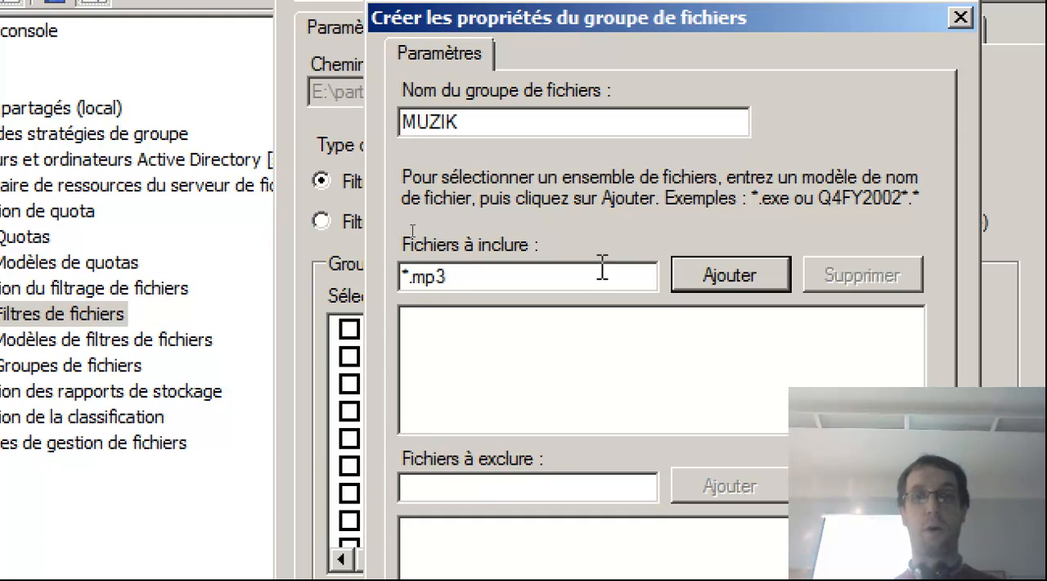
left_click(712, 277)
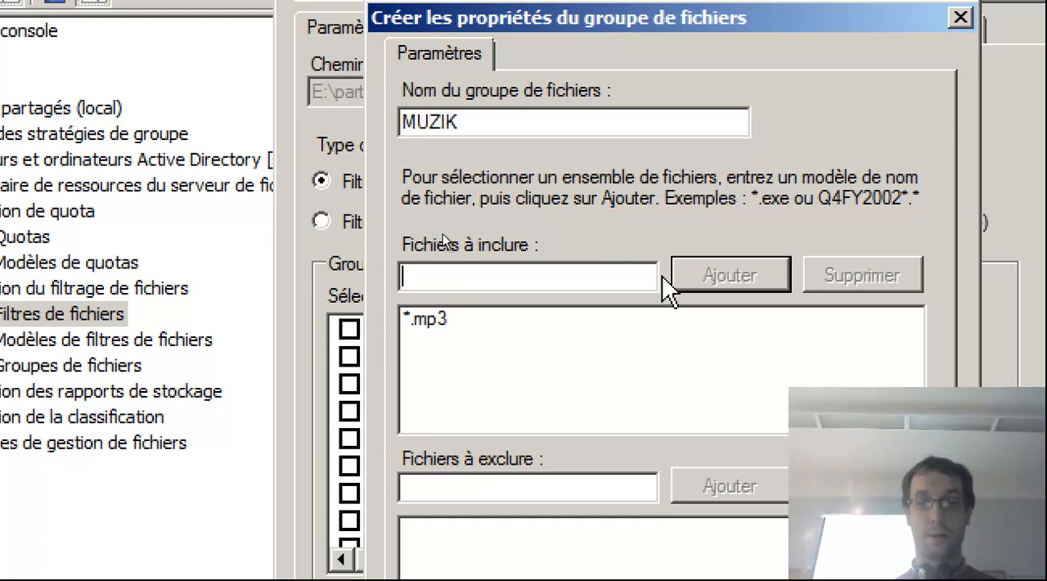
Add *.aif, *.wav and *.acc to the files included in the MUZIK group, and confirm the group.
type("*")
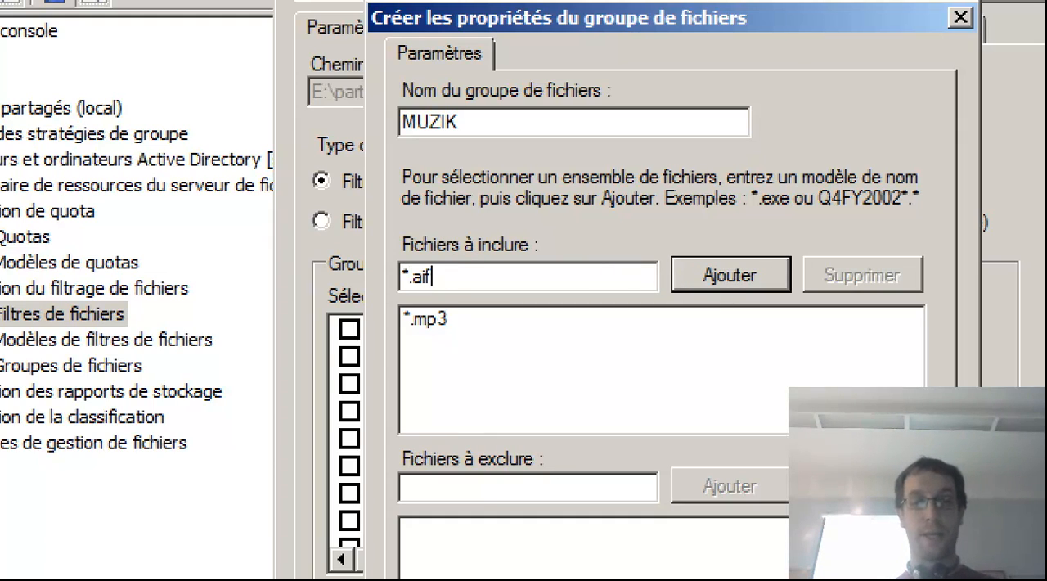
left_click(760, 282)
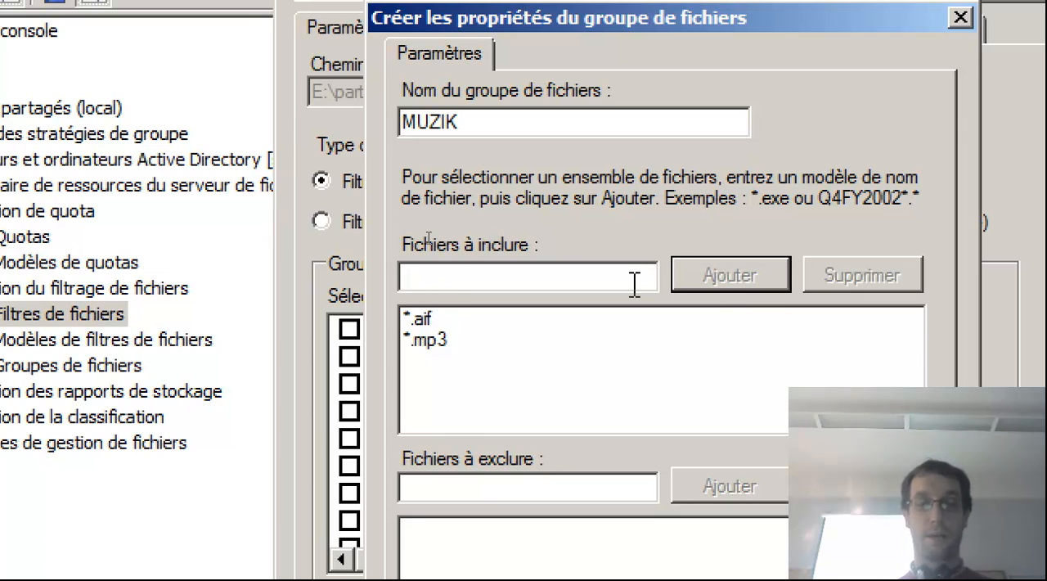
type("*")
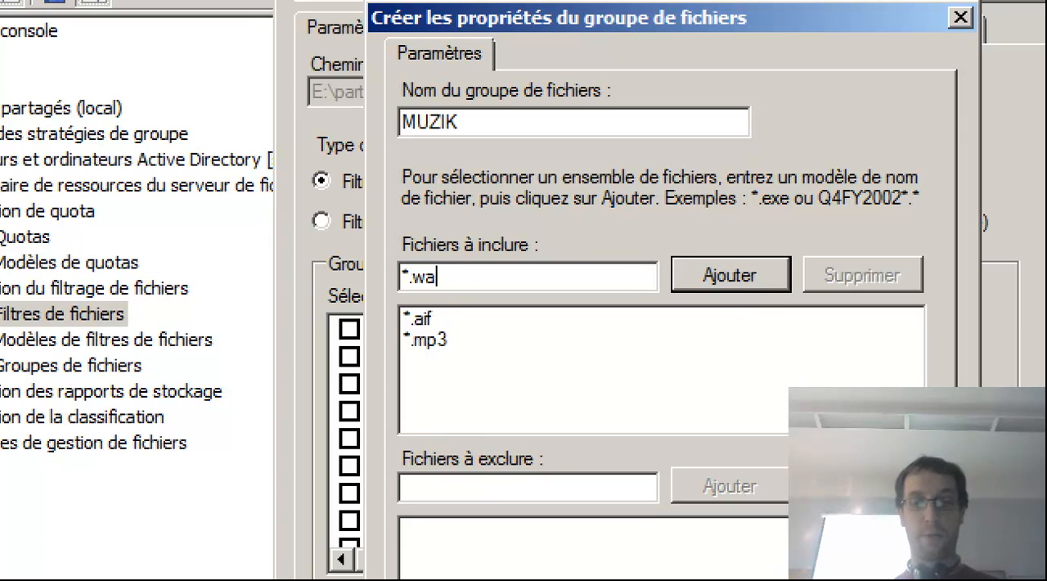
left_click(724, 283)
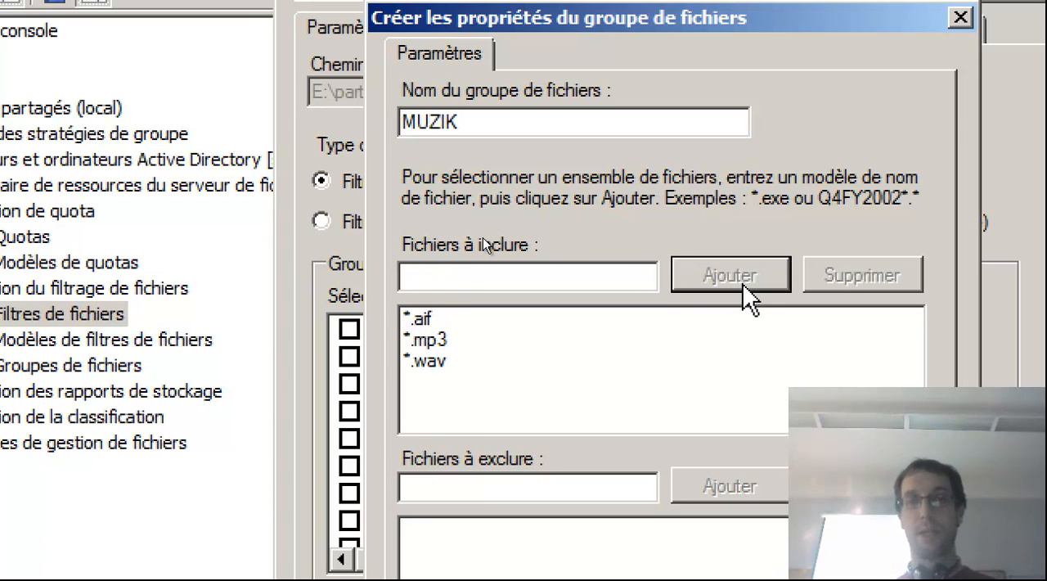
type("*")
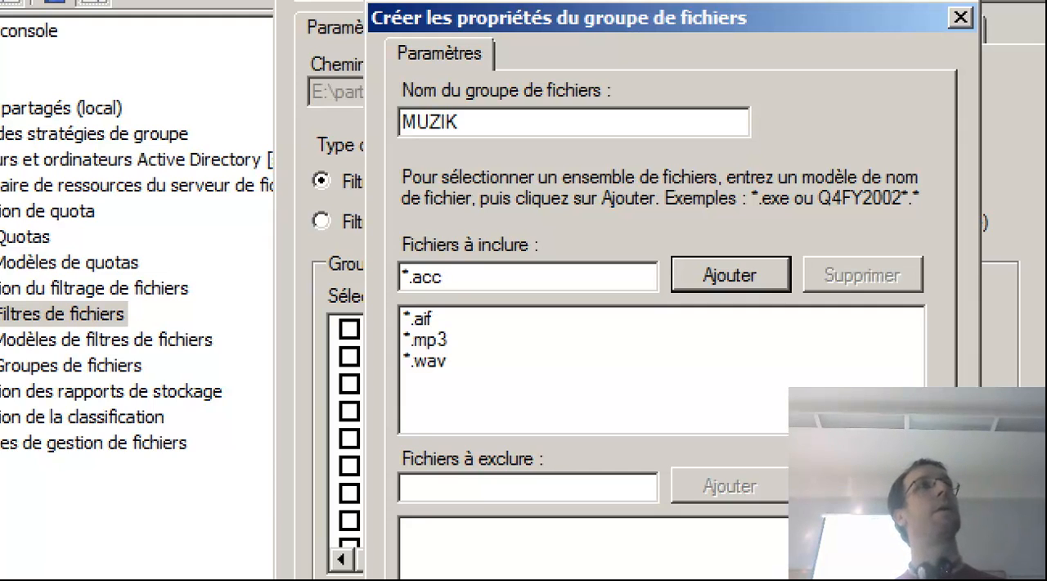
left_click(731, 272)
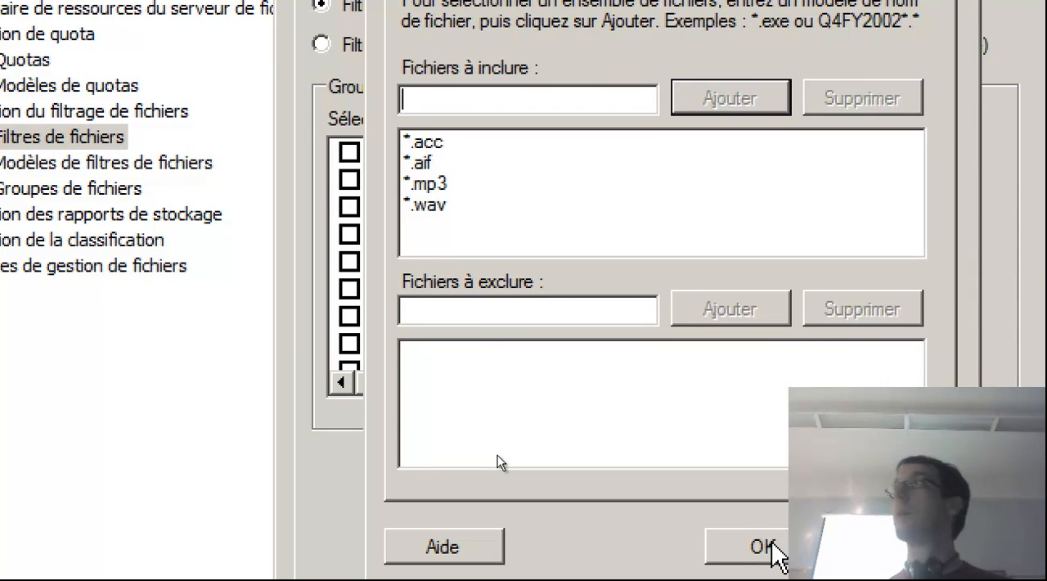
left_click(772, 544)
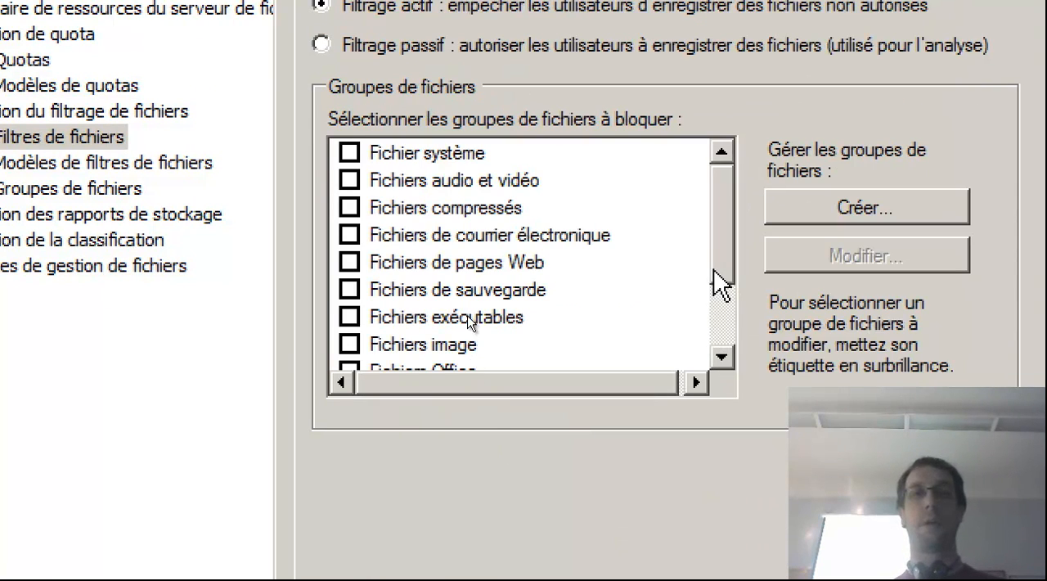
Set the PARTAGE filter to block the MUZIK file group and send a warning to the event log.
left_click_drag(724, 261, 731, 364)
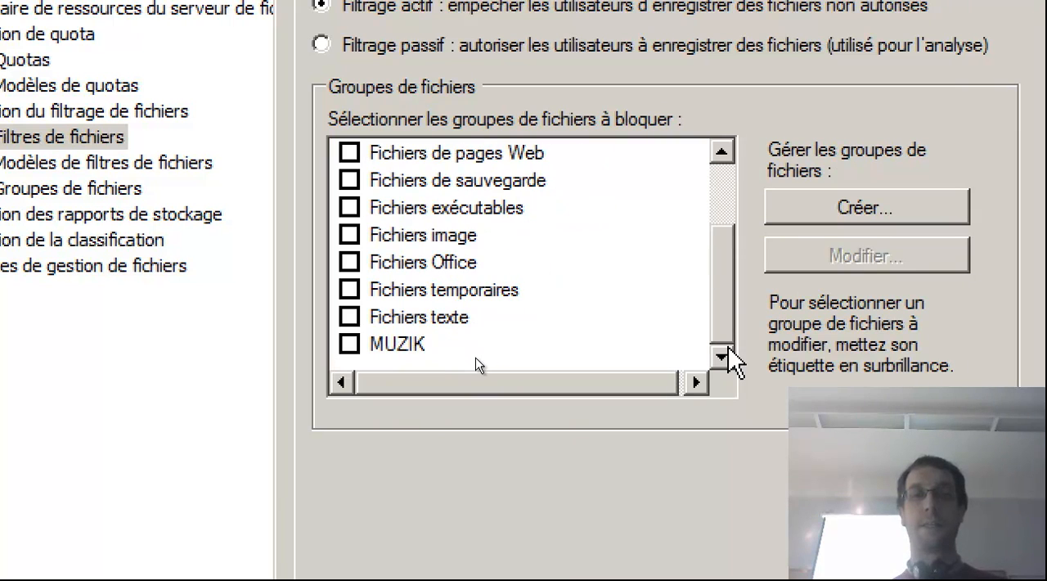
left_click(350, 344)
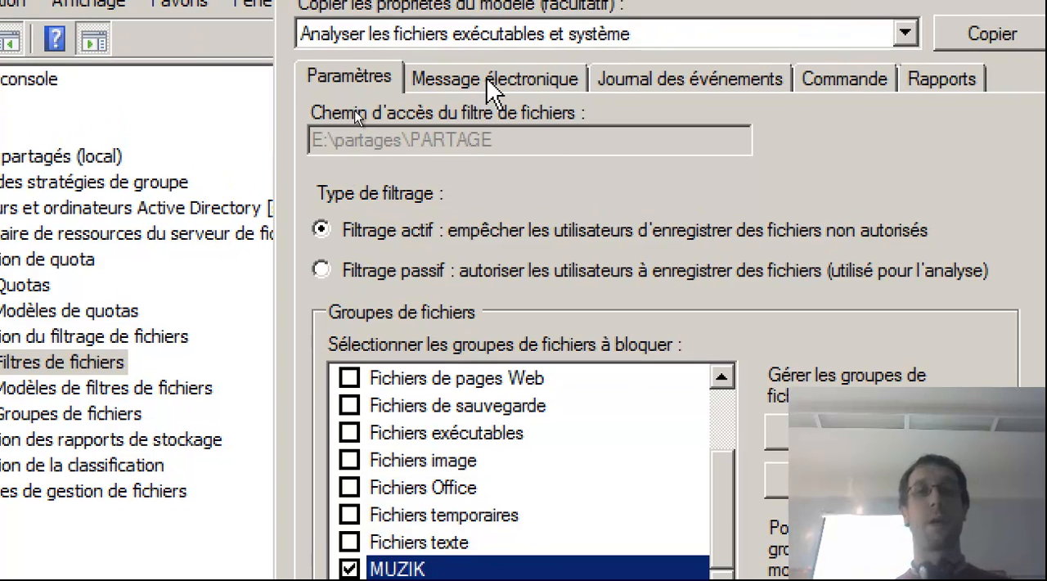
left_click(484, 52)
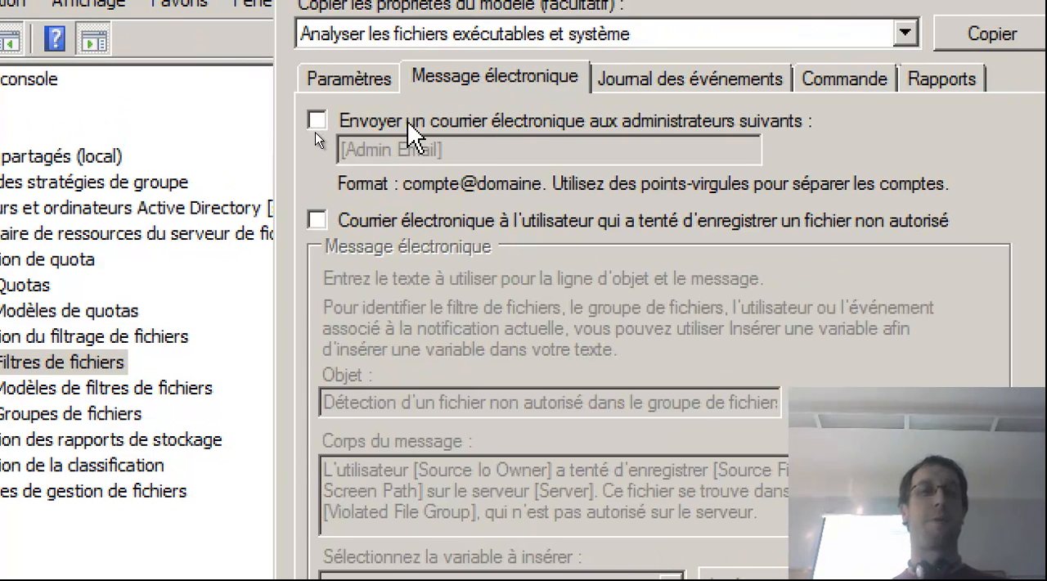
left_click(659, 87)
left_click(502, 124)
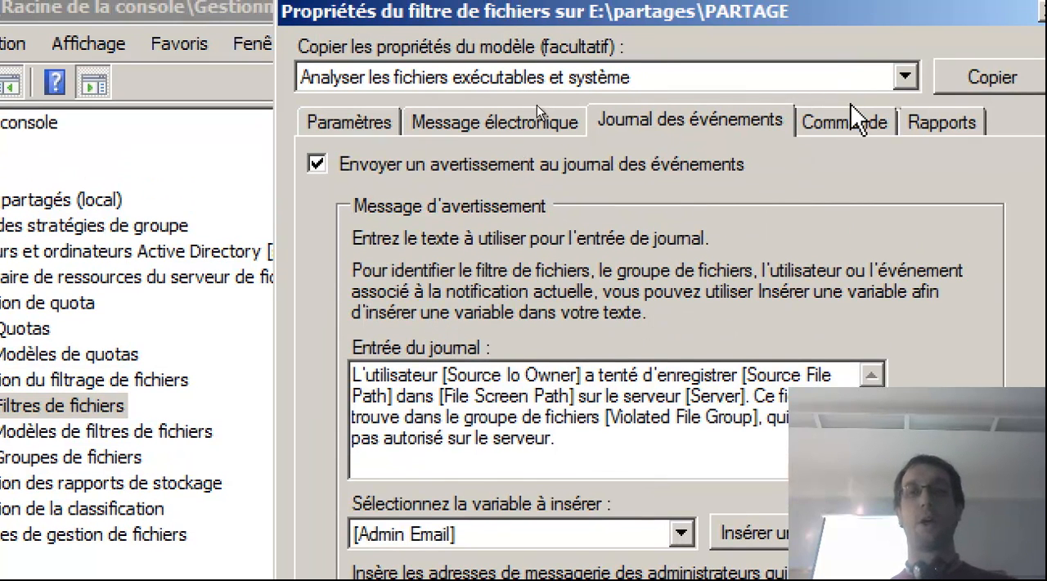
Enable the Fichiers volumineux, par propriétaire, par groupe de fichiers and ouverts le plus récemment reports, send them to the offending user, and confirm the properties.
left_click(847, 80)
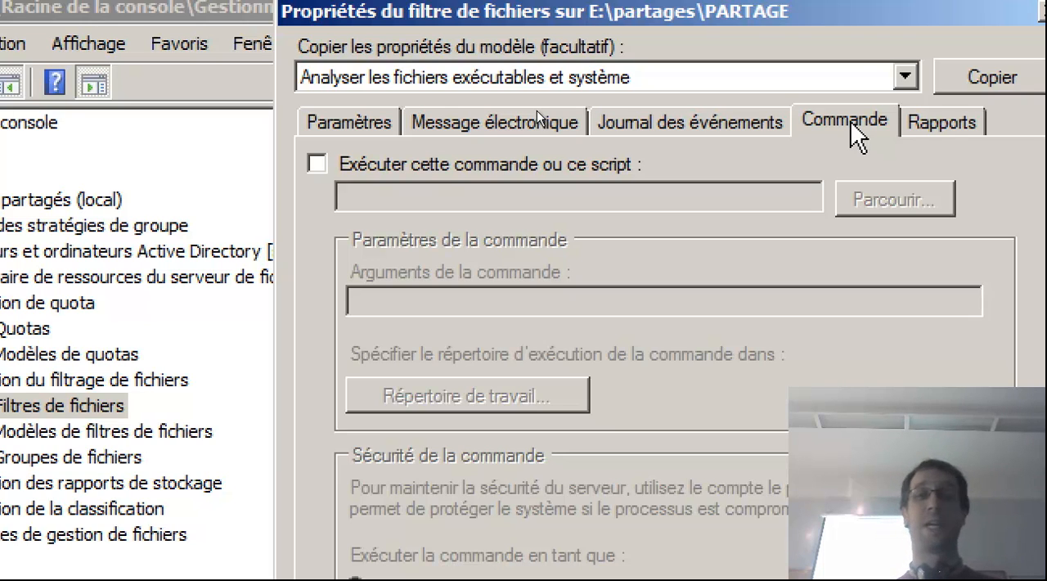
left_click(920, 123)
left_click(474, 167)
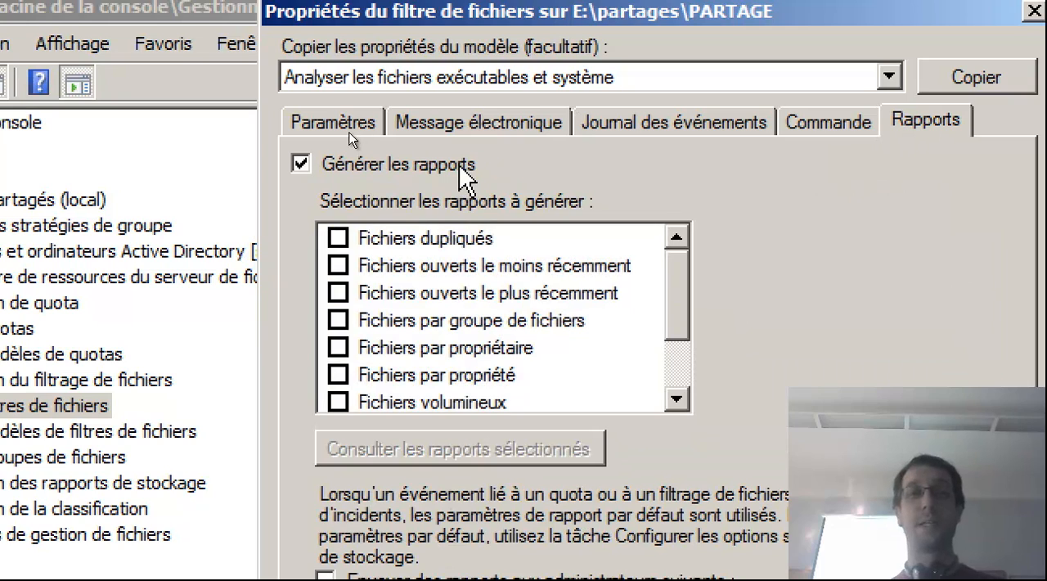
left_click(337, 402)
left_click(349, 348)
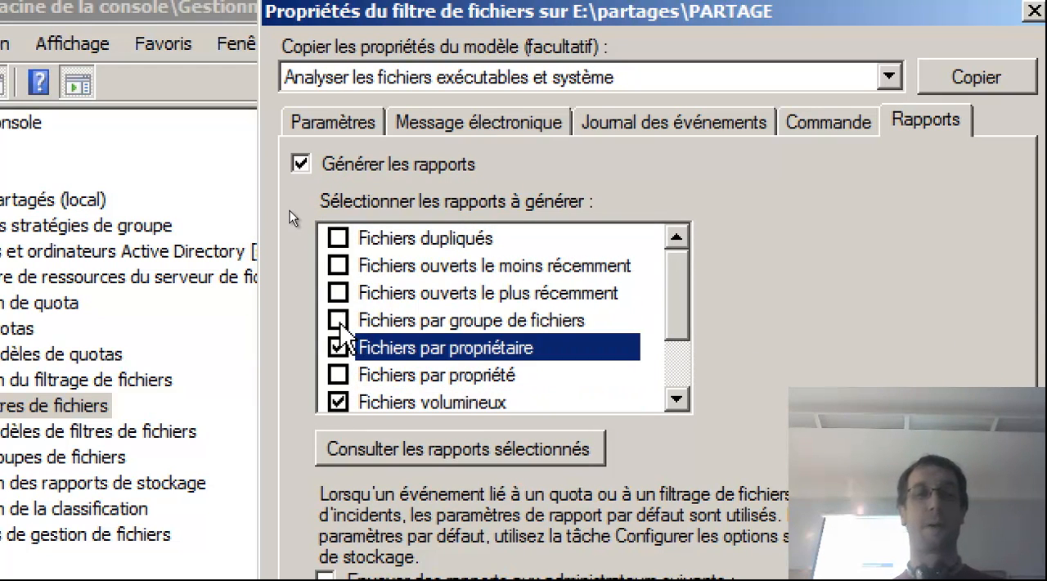
left_click(338, 320)
left_click(338, 293)
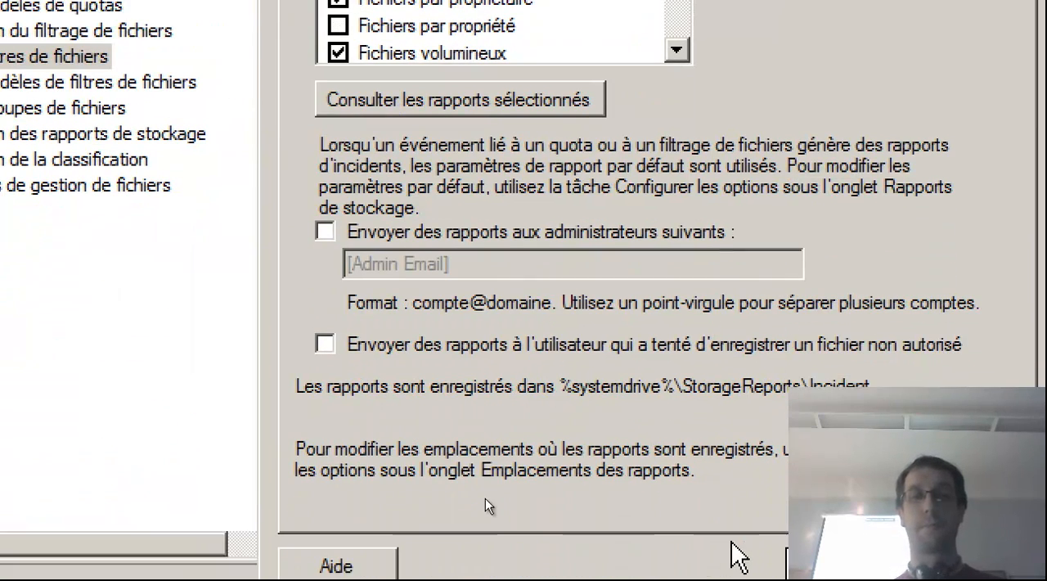
left_click(476, 431)
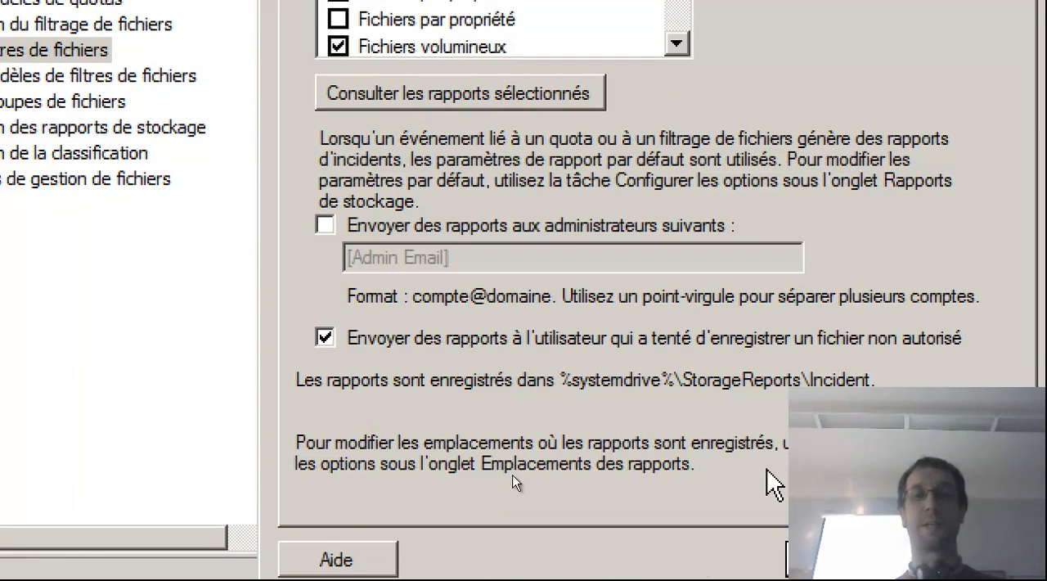
left_click(822, 558)
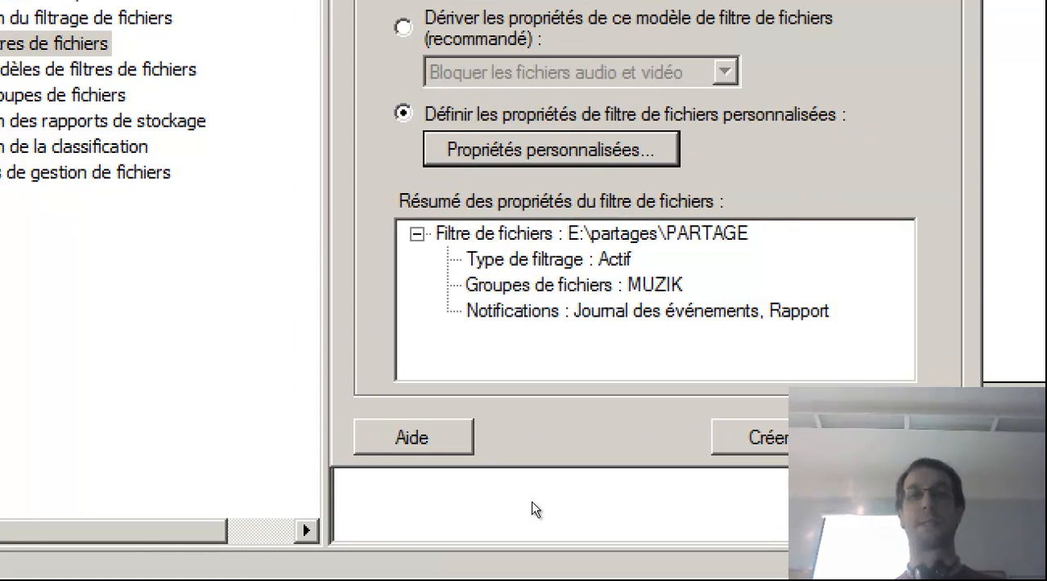
Create the file filter and save its custom properties as a template named BAtFIltre.
key("Return")
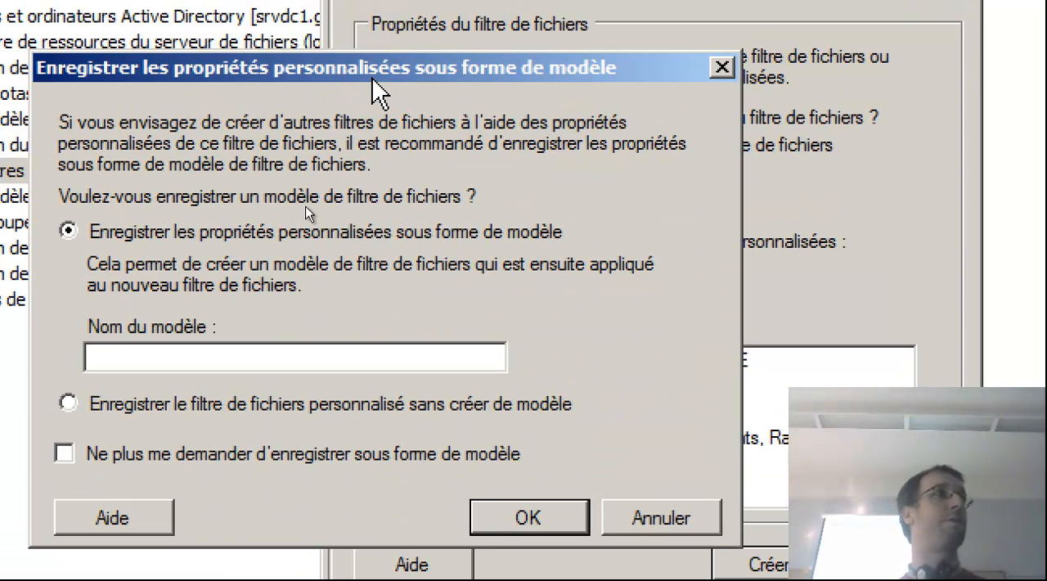
left_click(186, 360)
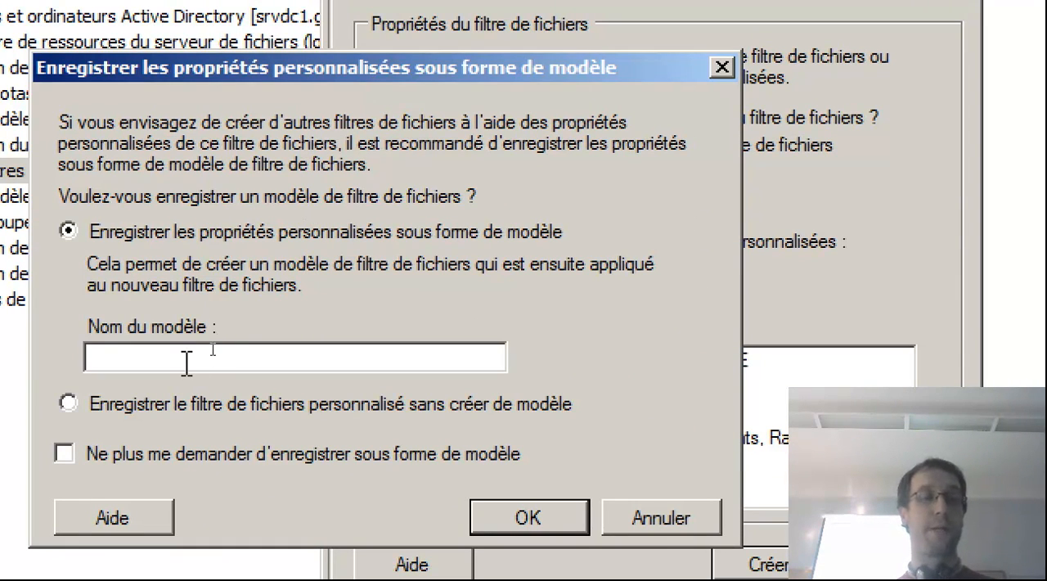
type("BAtFIltre")
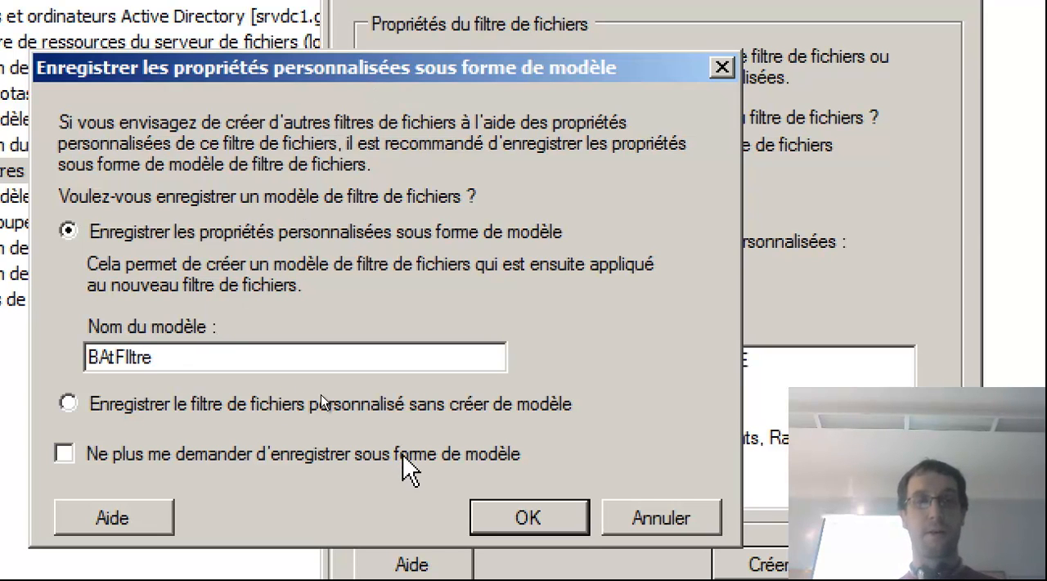
left_click(497, 518)
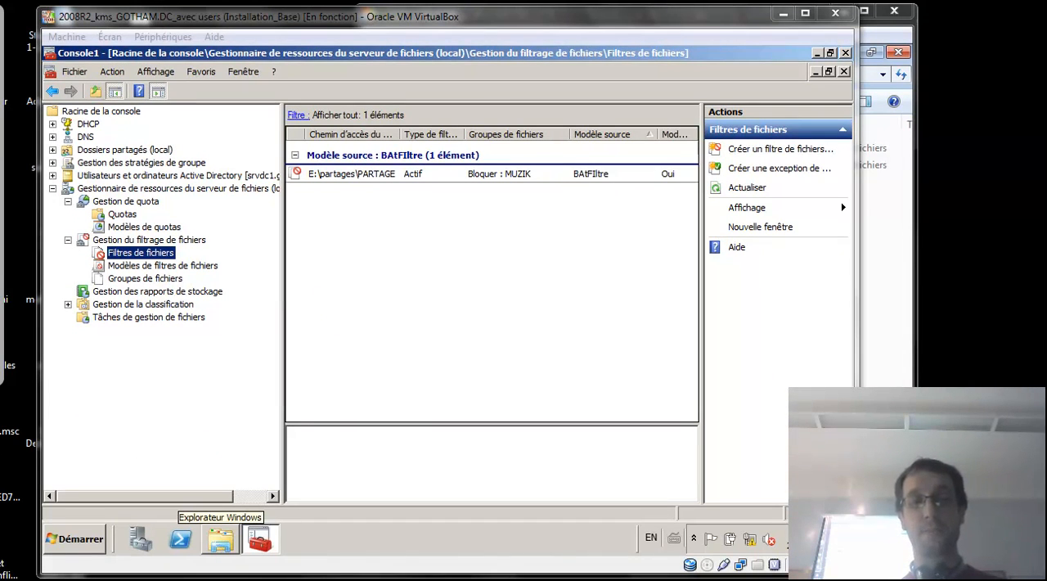
Switch to the Win7 virtual machine, view P:\BD, and check the properties of the C:\logicielsportables folder.
mouse_move(439, 580)
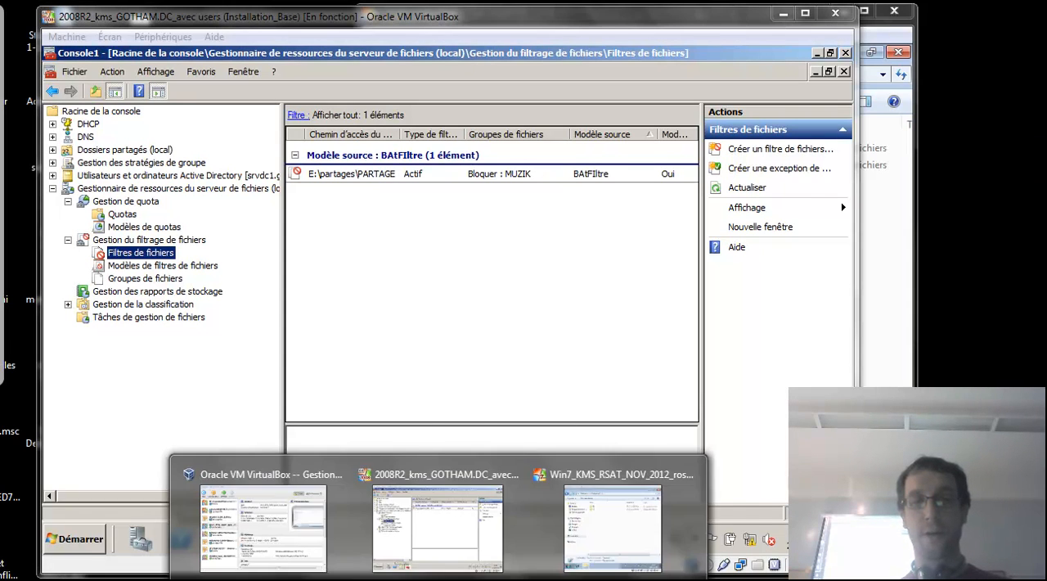
left_click(591, 555)
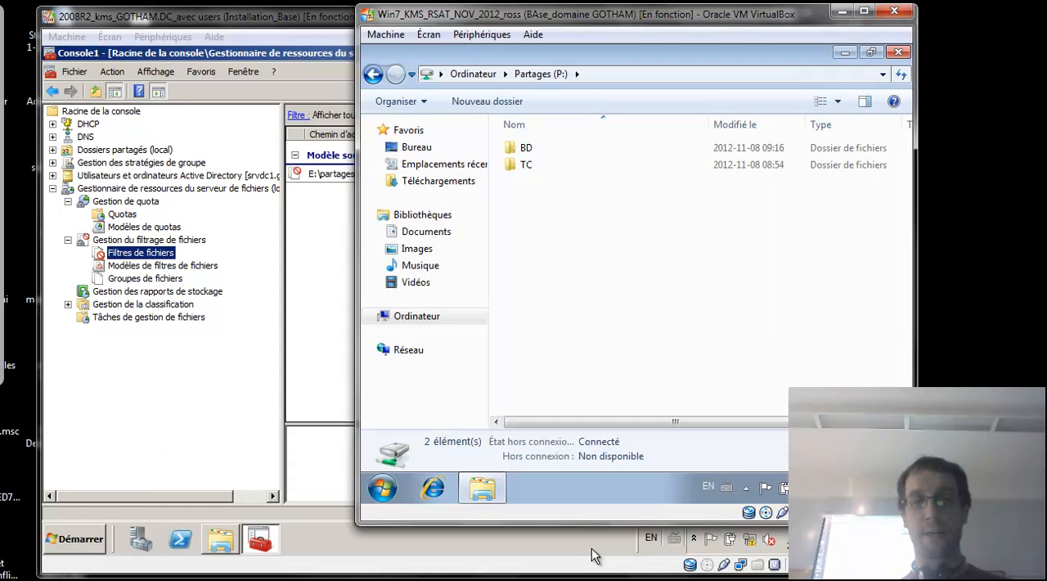
double_click(526, 153)
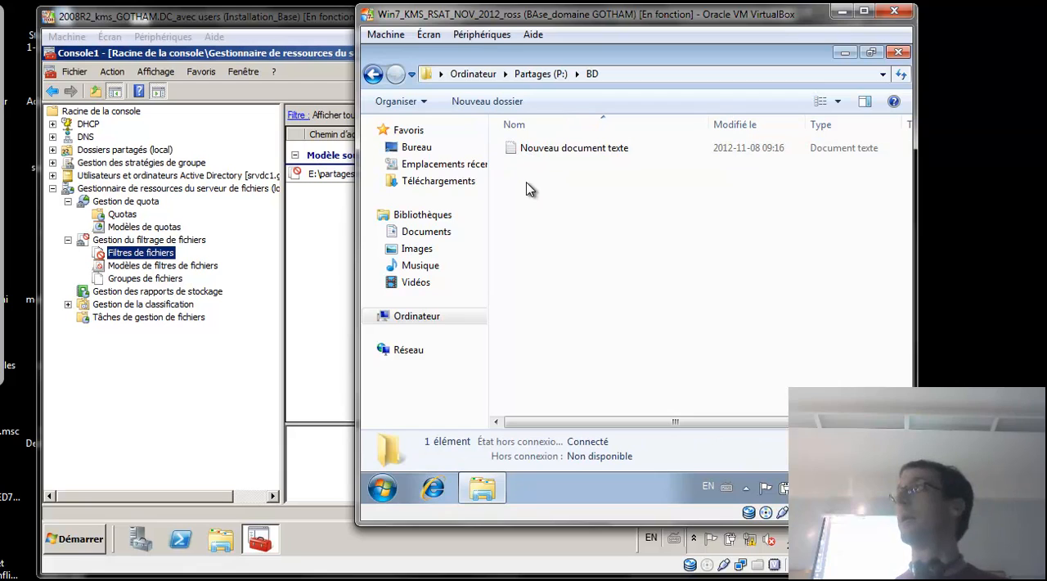
left_click(371, 316)
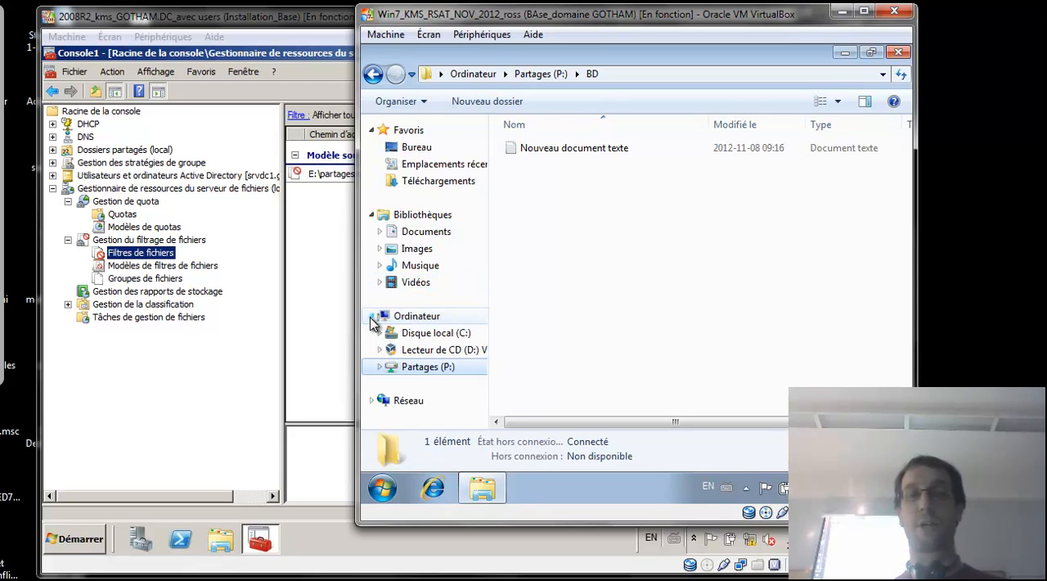
left_click(400, 334)
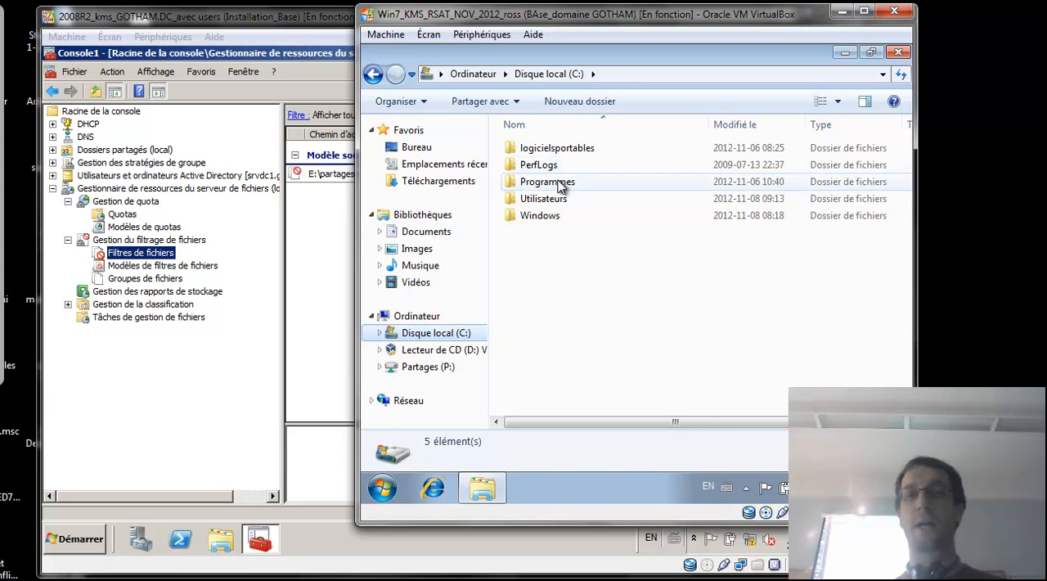
right_click(569, 149)
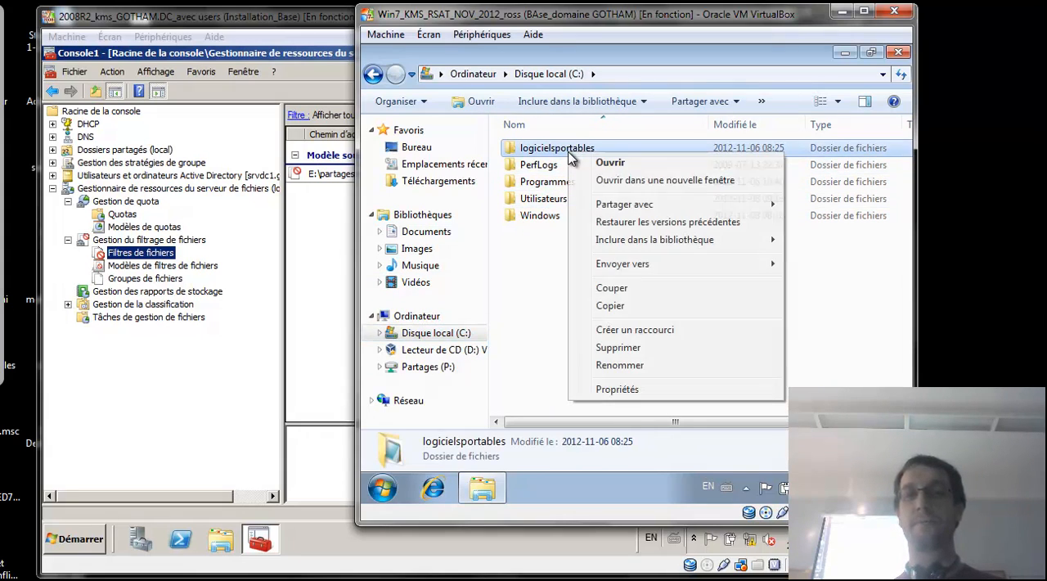
left_click(626, 389)
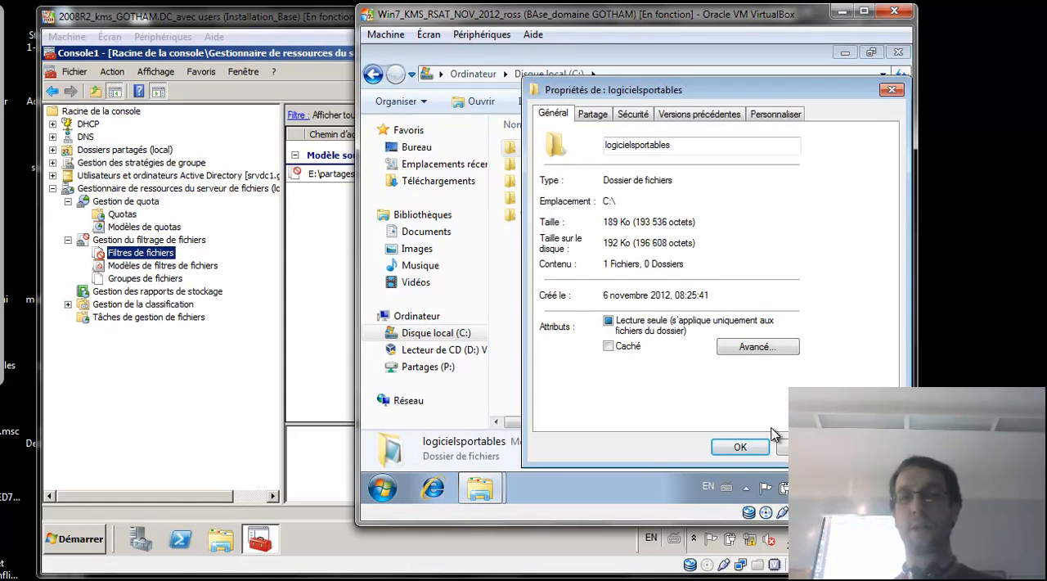
left_click(805, 447)
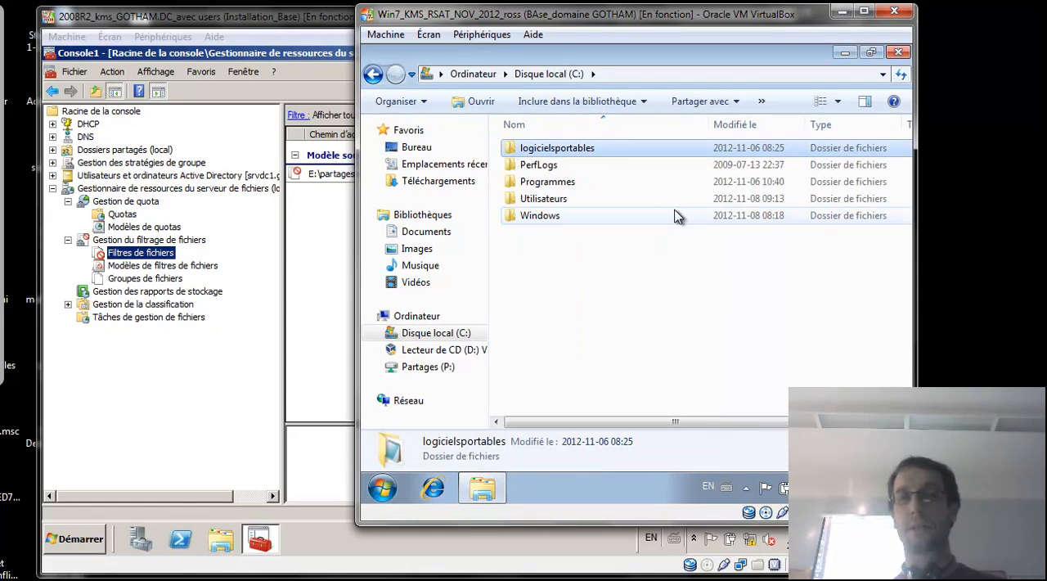
Copy the Internet Explorer folder from C:\Programmes into P:\BD, accepting the folder merge.
double_click(560, 183)
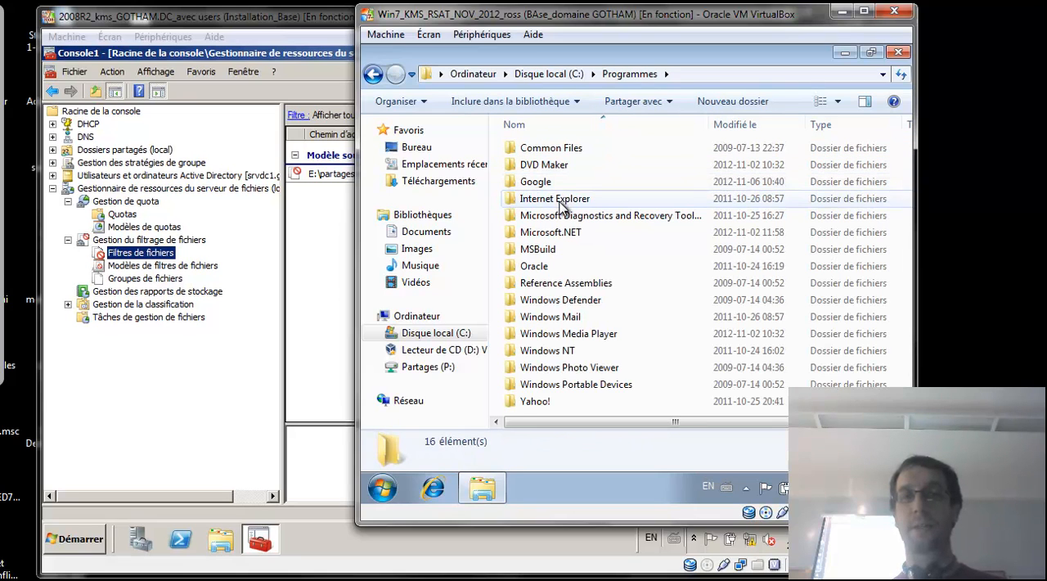
left_click(561, 210)
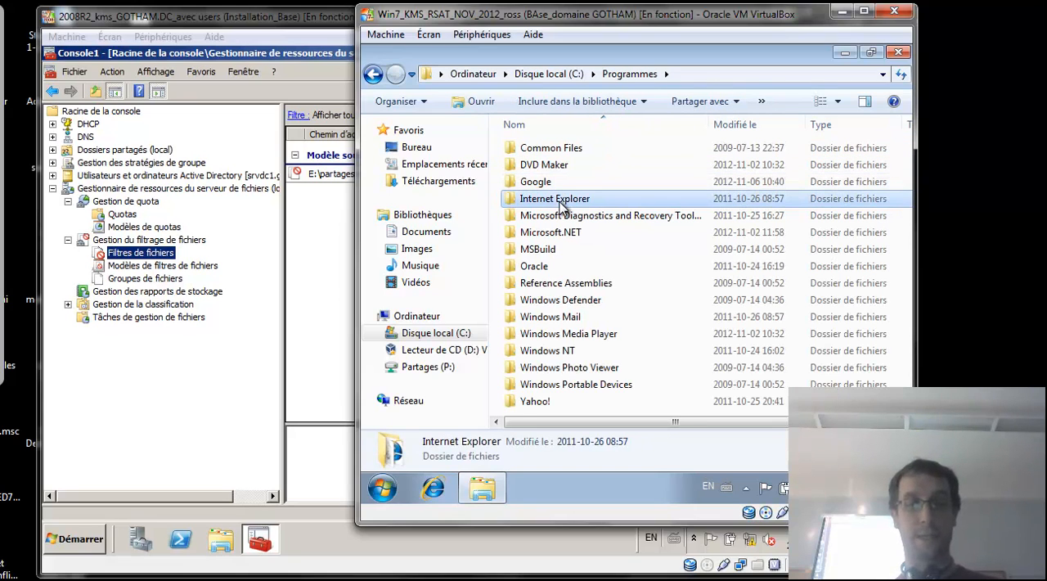
left_click(429, 367)
double_click(526, 147)
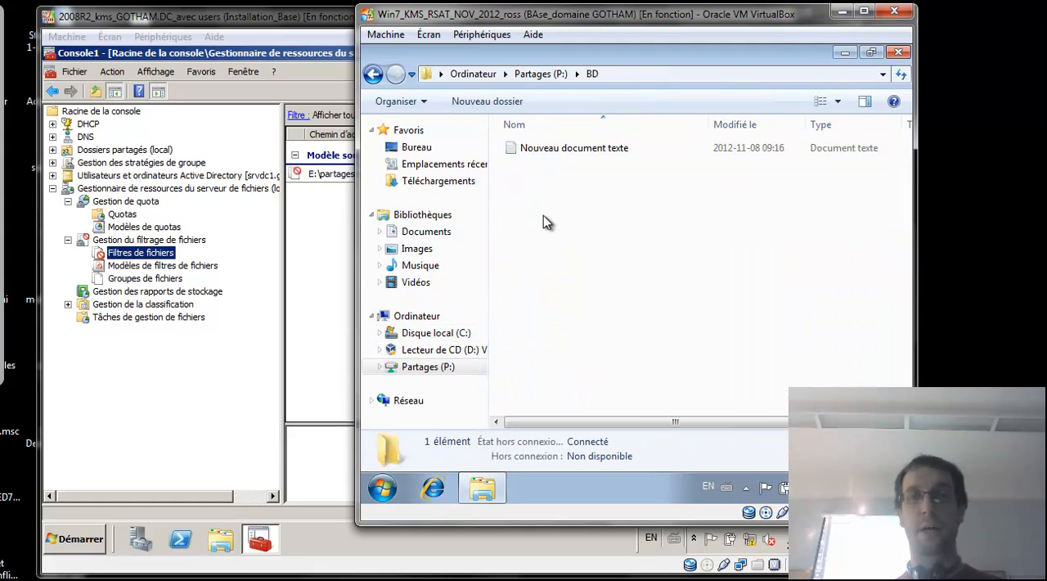
key("ctrl+v")
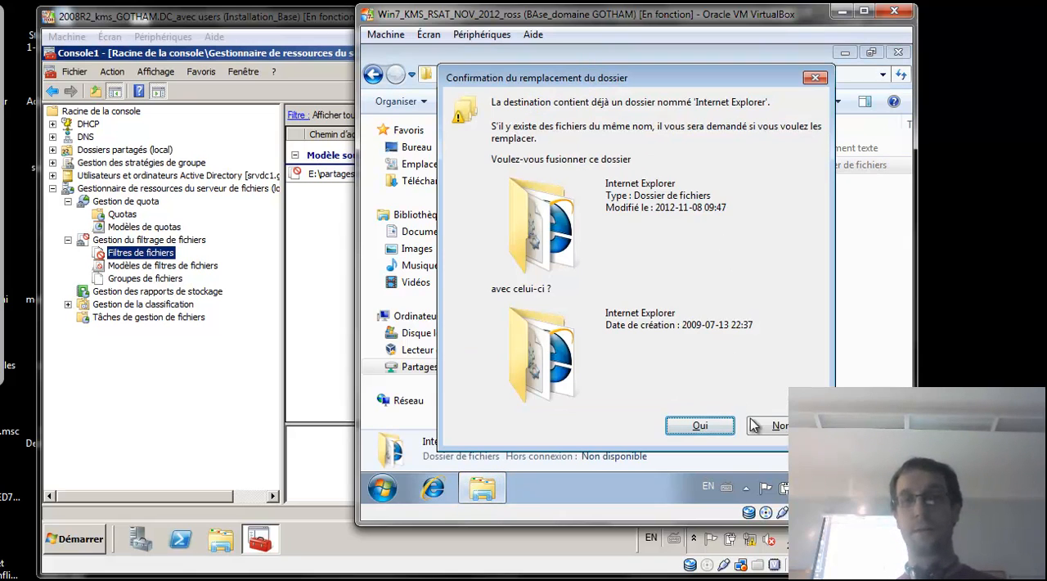
left_click(773, 426)
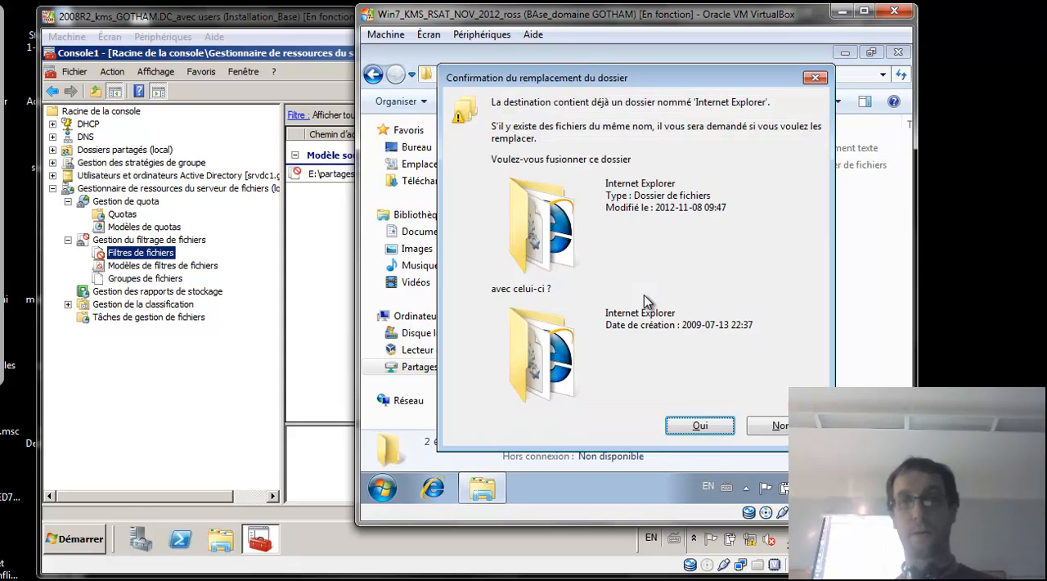
left_click(715, 427)
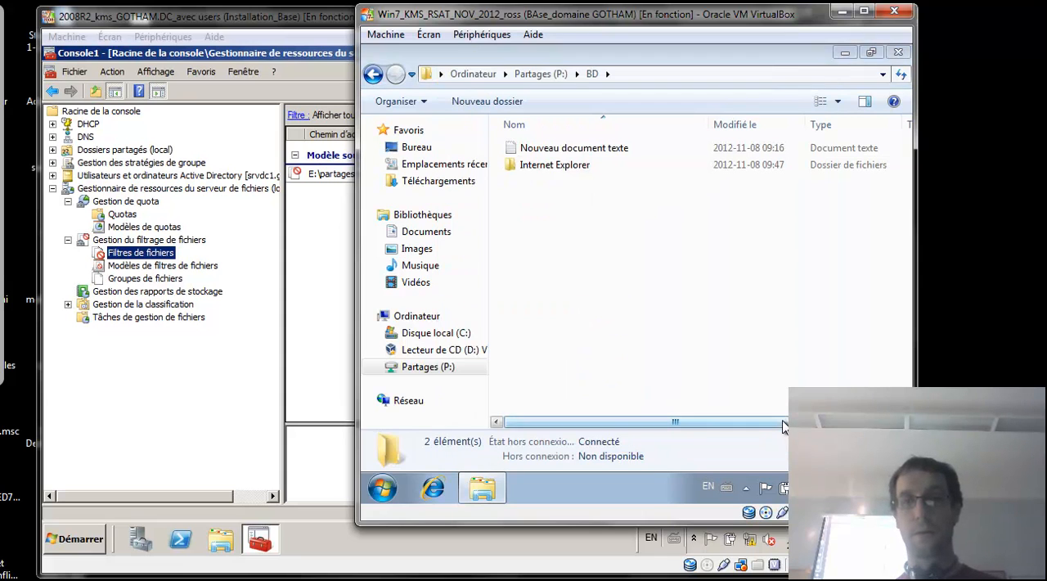
Try to copy the C:\Programmes folder into P:\BD to test the quota, ignoring the blocked item and cancelling the rest.
left_click(441, 333)
double_click(564, 186)
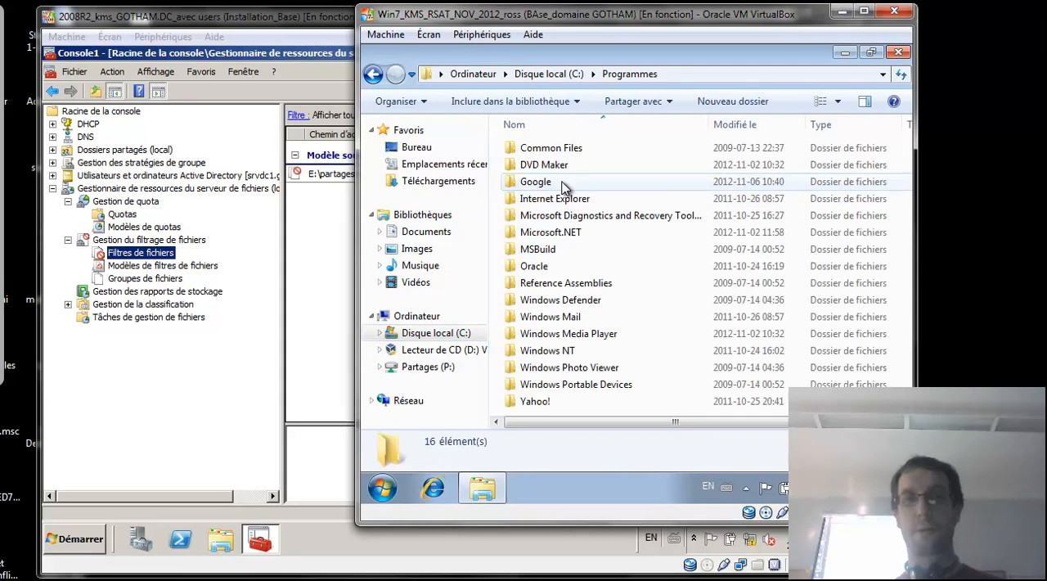
left_click_drag(573, 216, 630, 285)
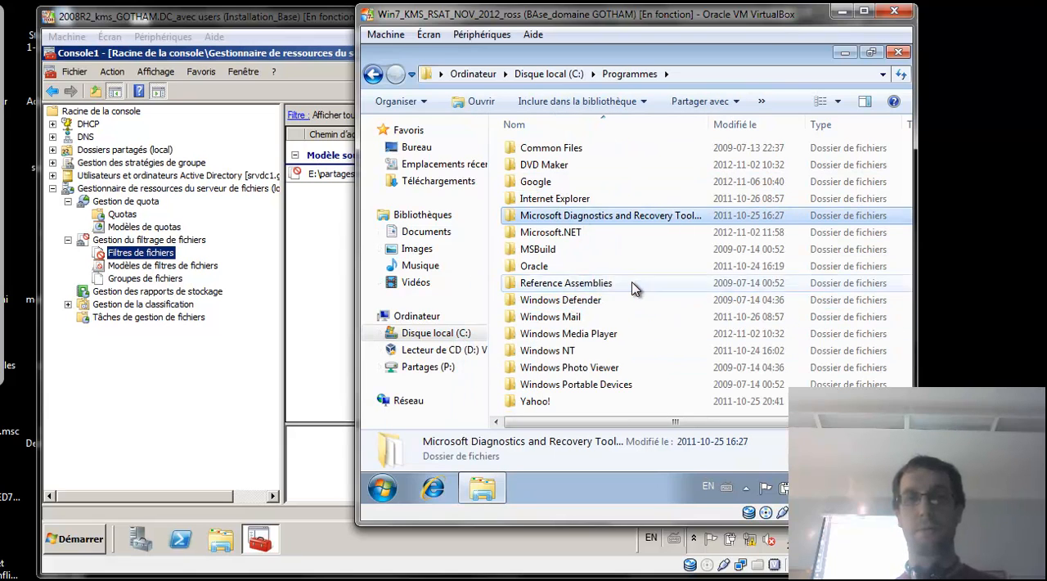
left_click(826, 264)
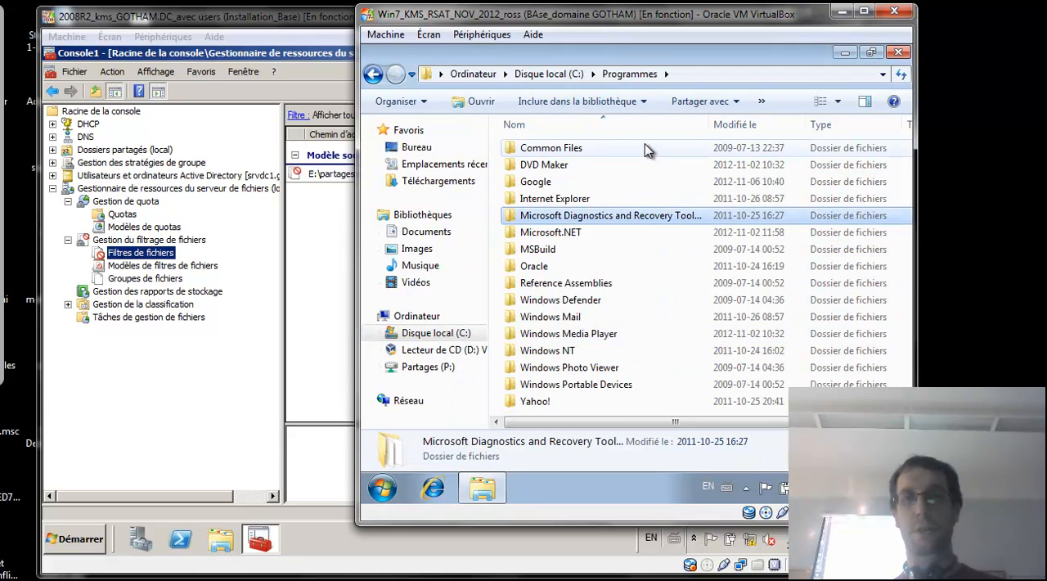
left_click(570, 74)
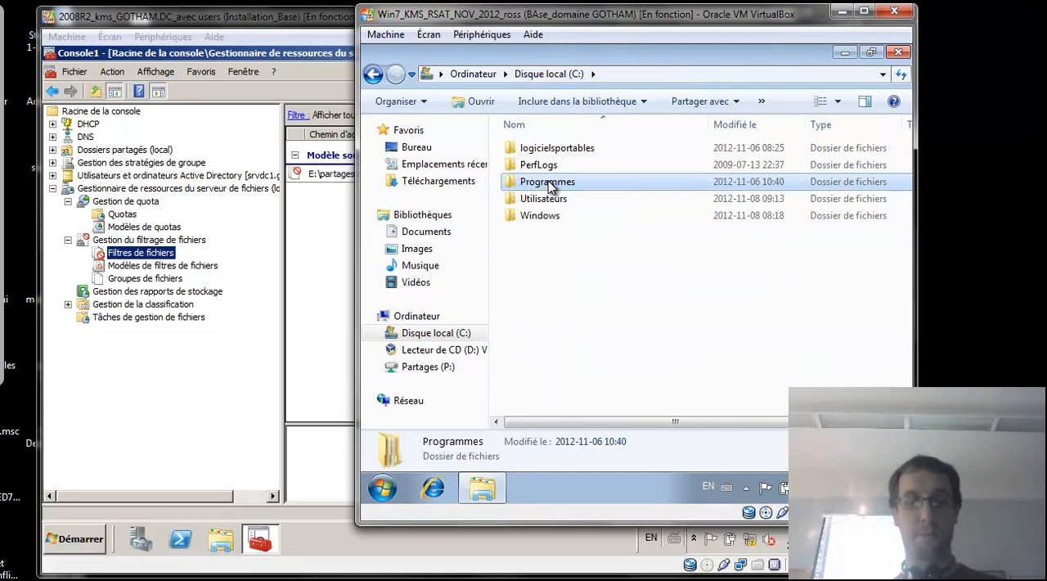
left_click(437, 368)
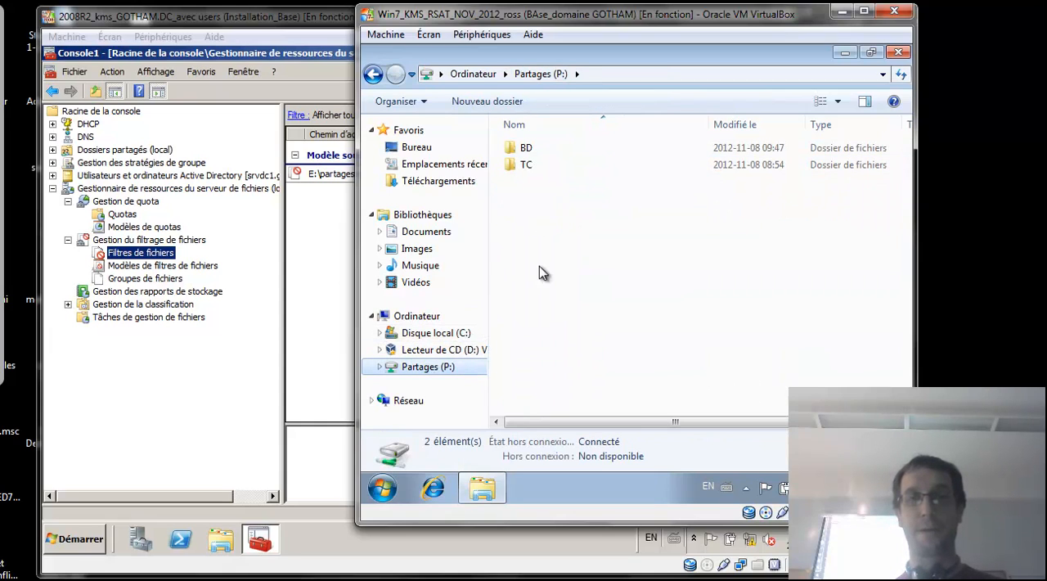
double_click(533, 149)
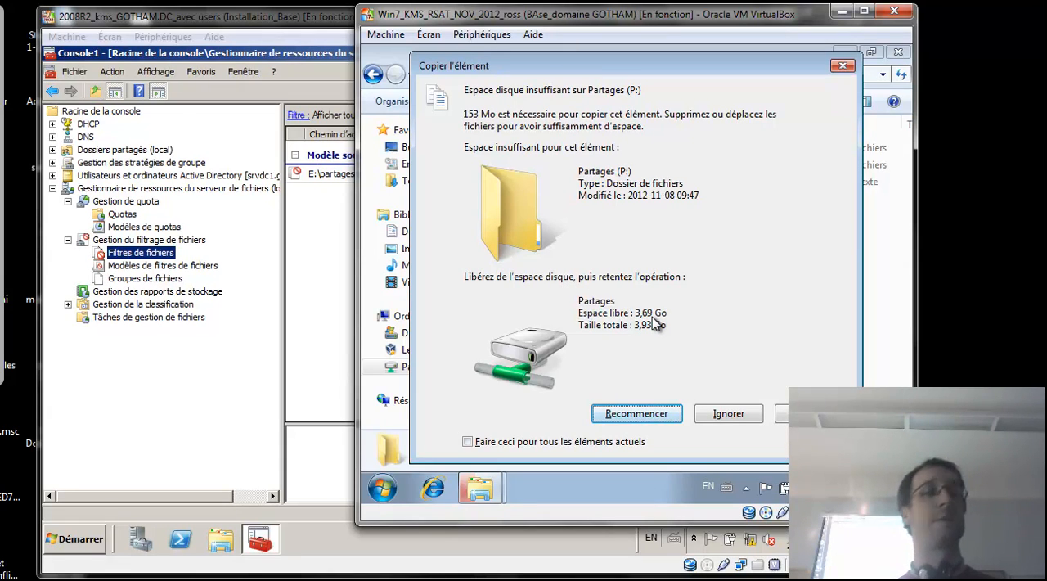
left_click(727, 413)
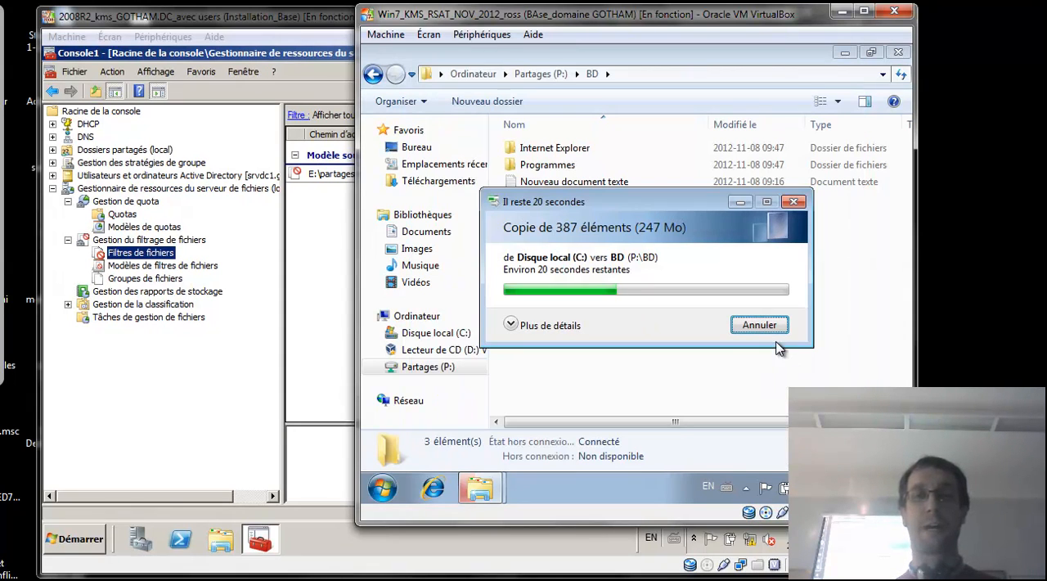
left_click(769, 329)
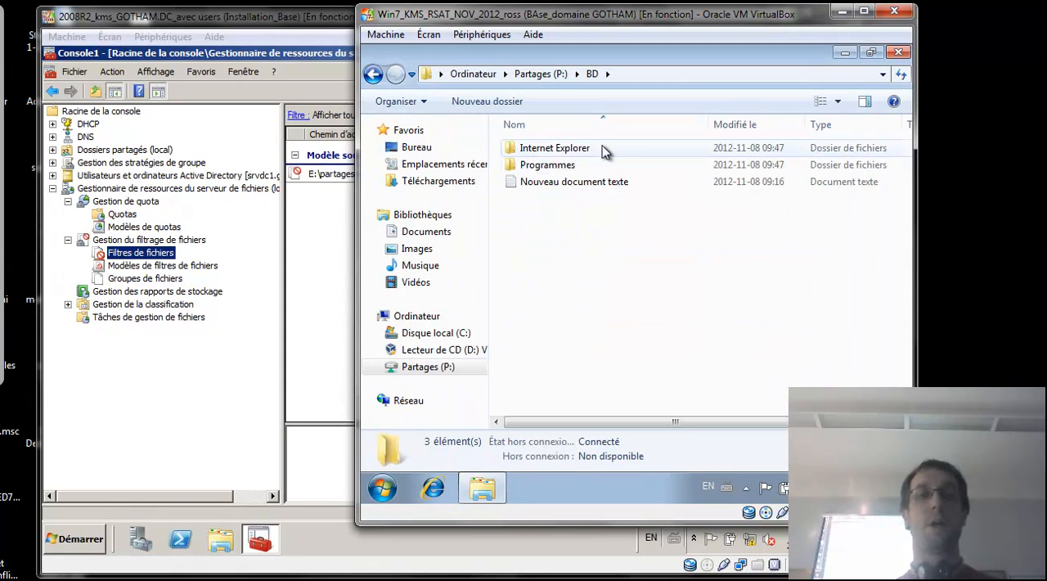
Delete the partially copied Programmes folder from P:\BD.
left_click(564, 166)
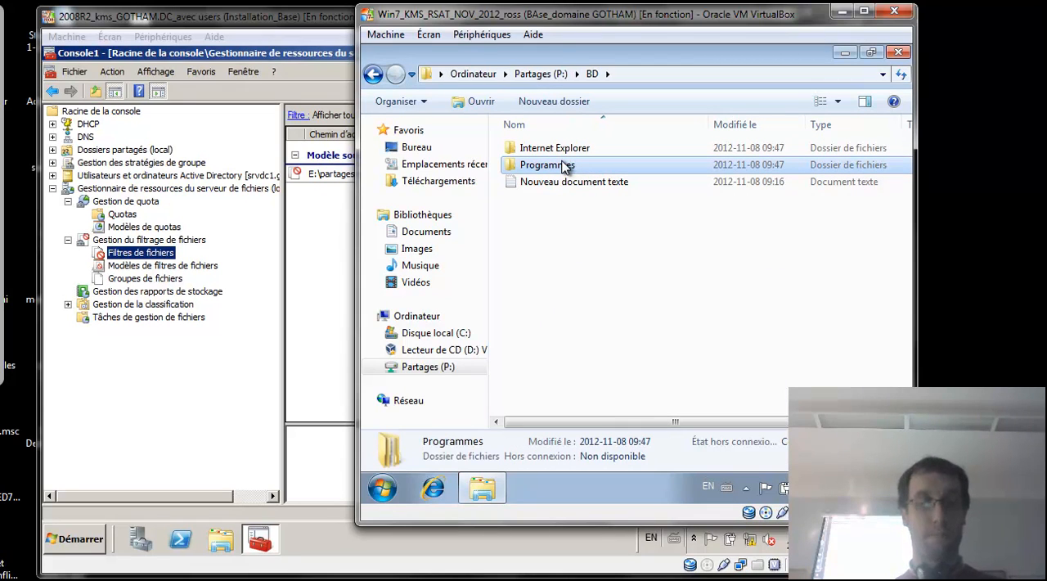
key("Delete")
key("Return")
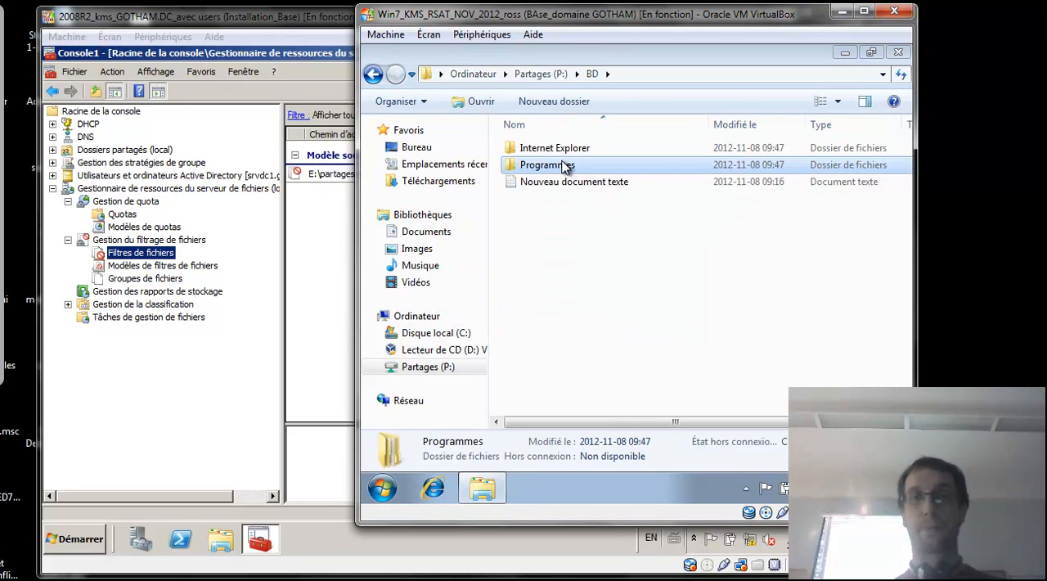
Create a new text document named madonna in the Téléchargements folder.
right_click(550, 202)
mouse_move(600, 374)
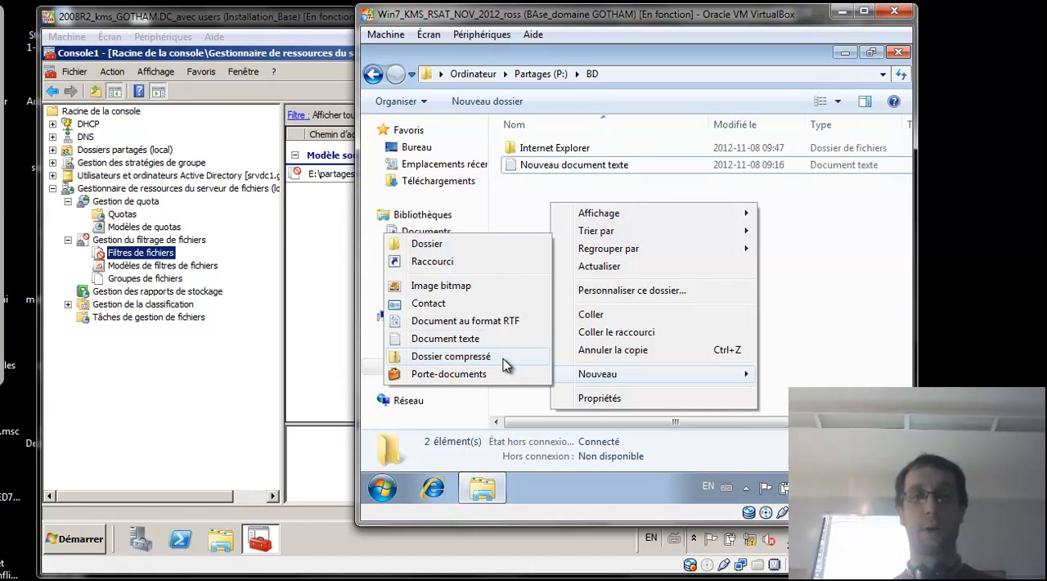
left_click(439, 181)
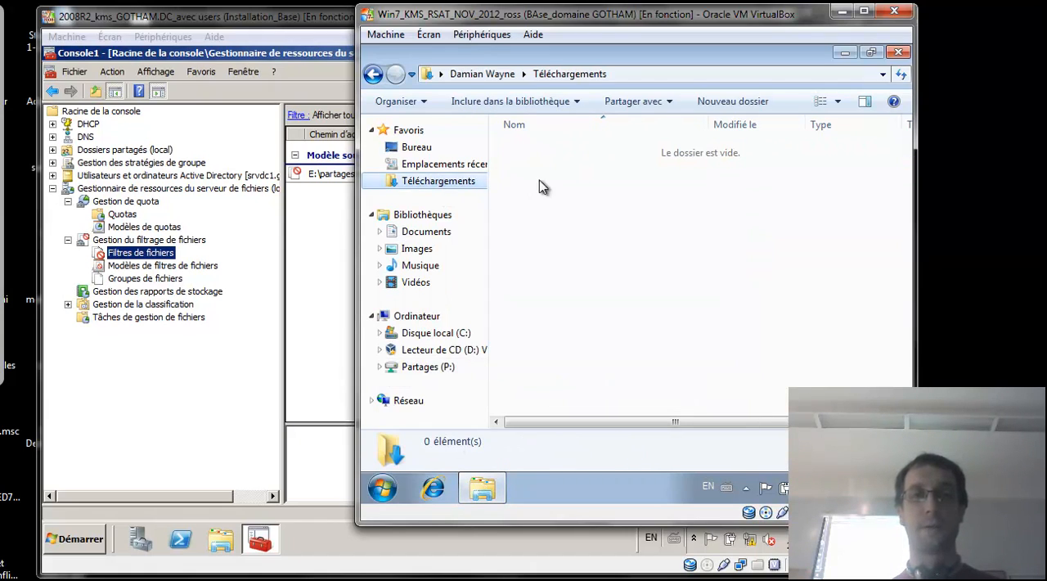
right_click(565, 185)
mouse_move(631, 377)
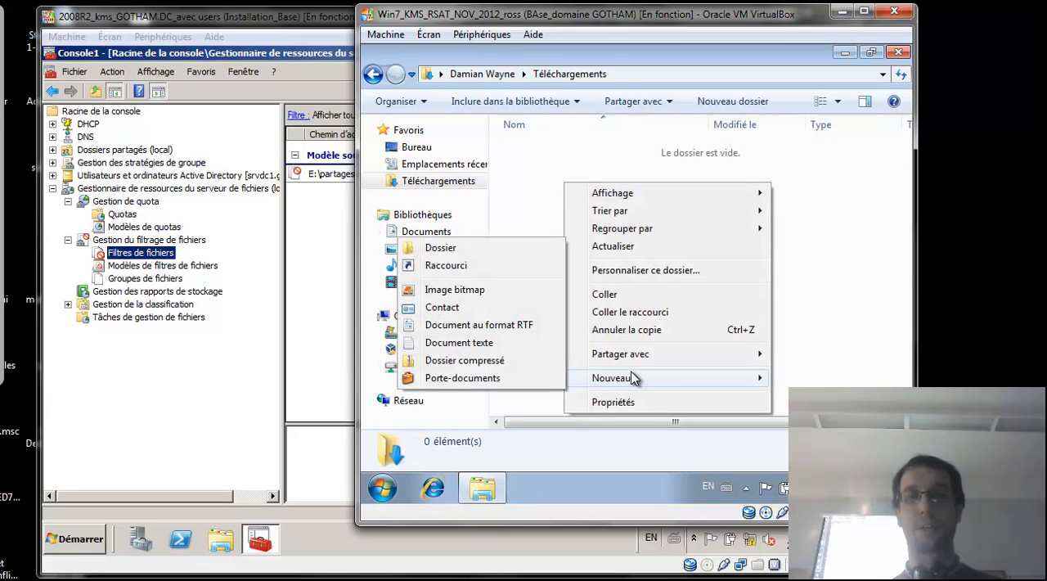
left_click(528, 342)
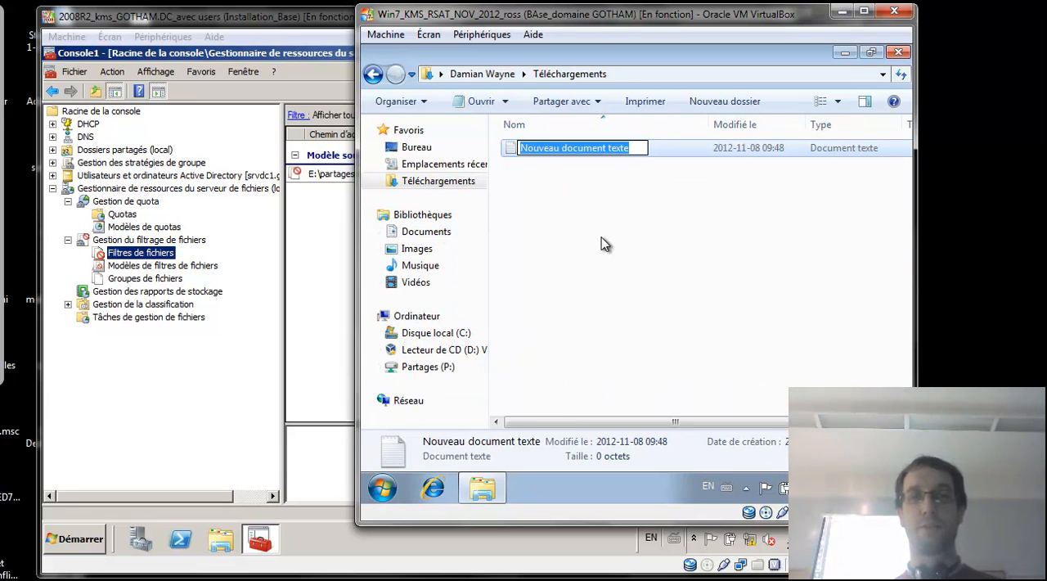
type("madonna")
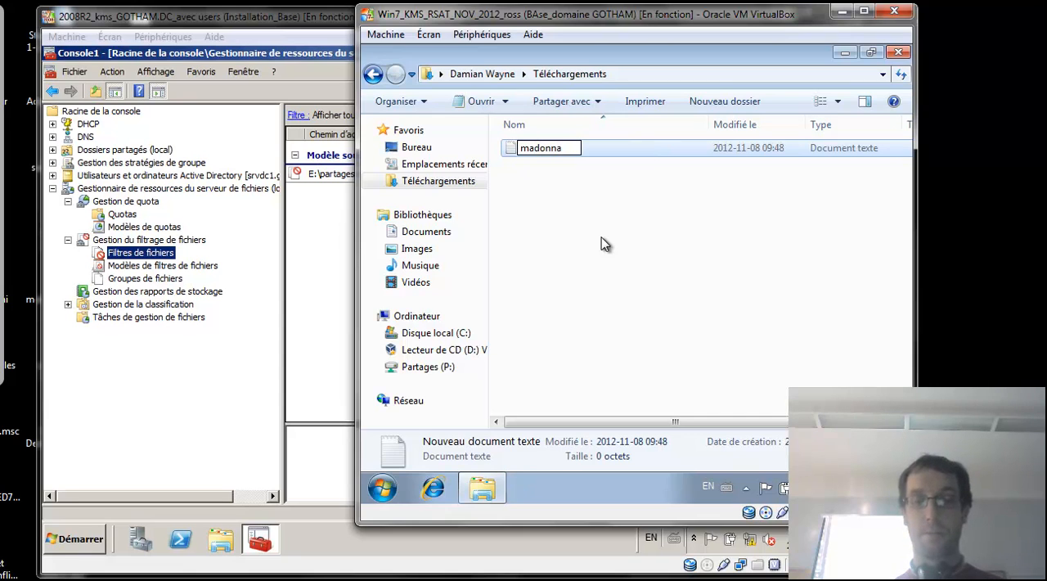
left_click(601, 237)
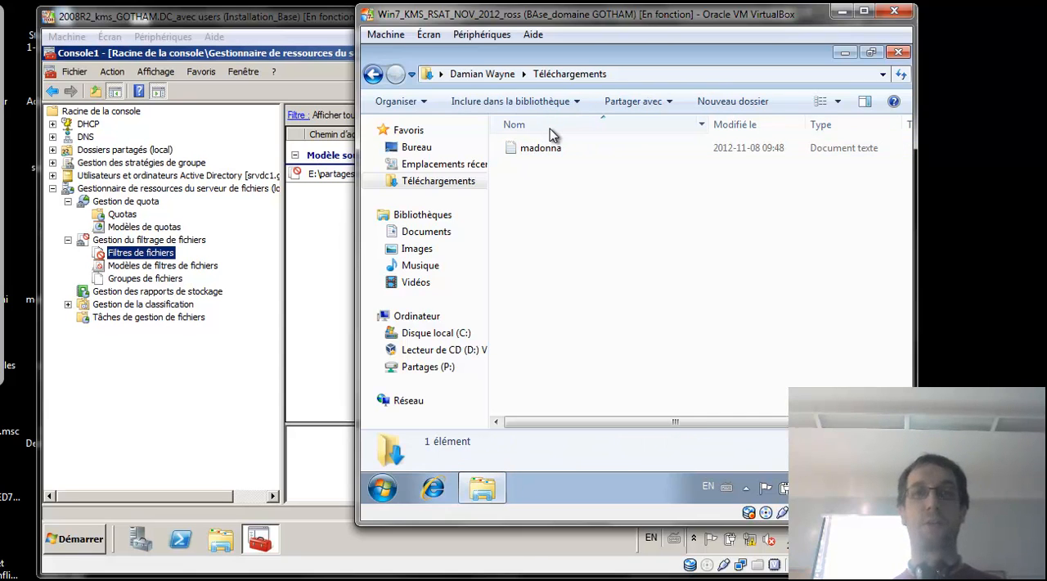
Turn off Masquer les extensions des fichiers dont le type est connu in the folder options and apply it.
left_click(409, 100)
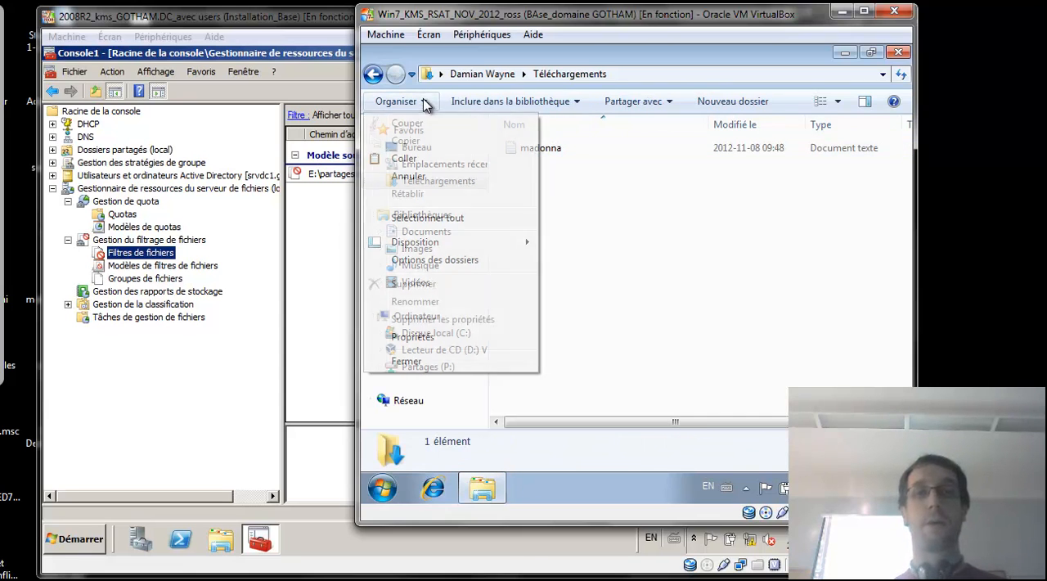
left_click(416, 260)
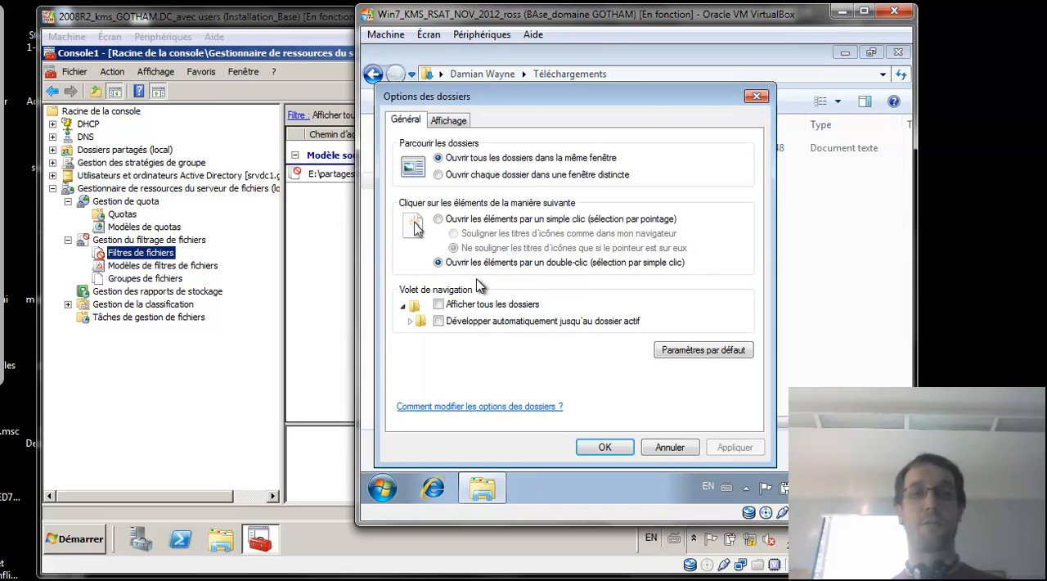
left_click(455, 119)
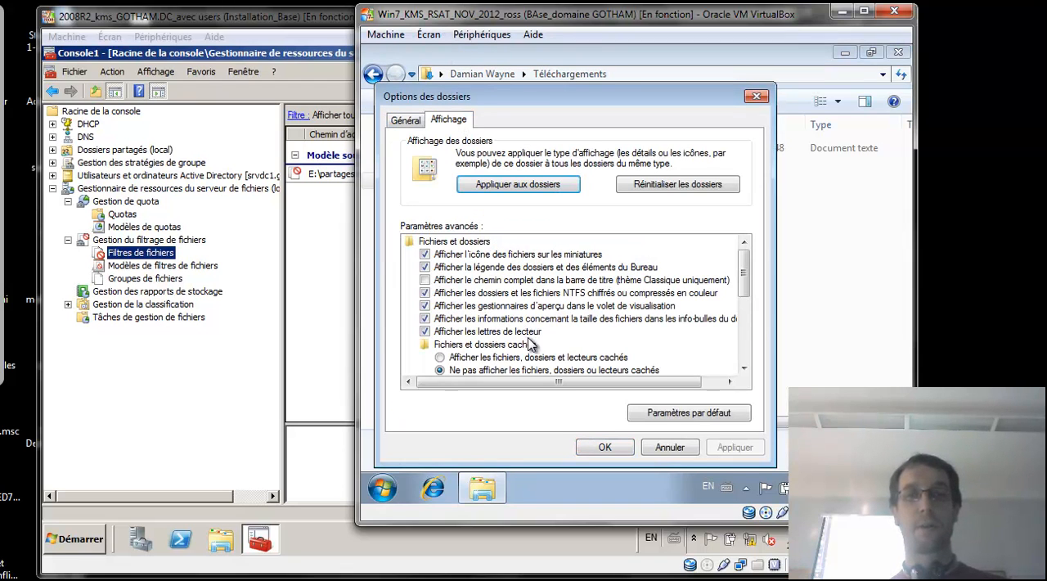
scroll(721, 318, "down", 3)
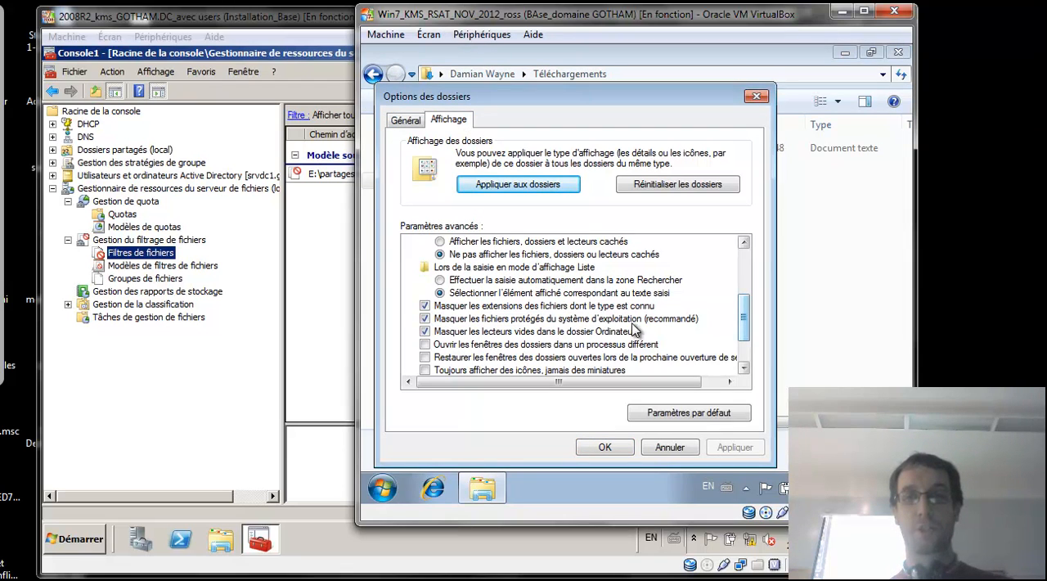
left_click(555, 306)
left_click(734, 447)
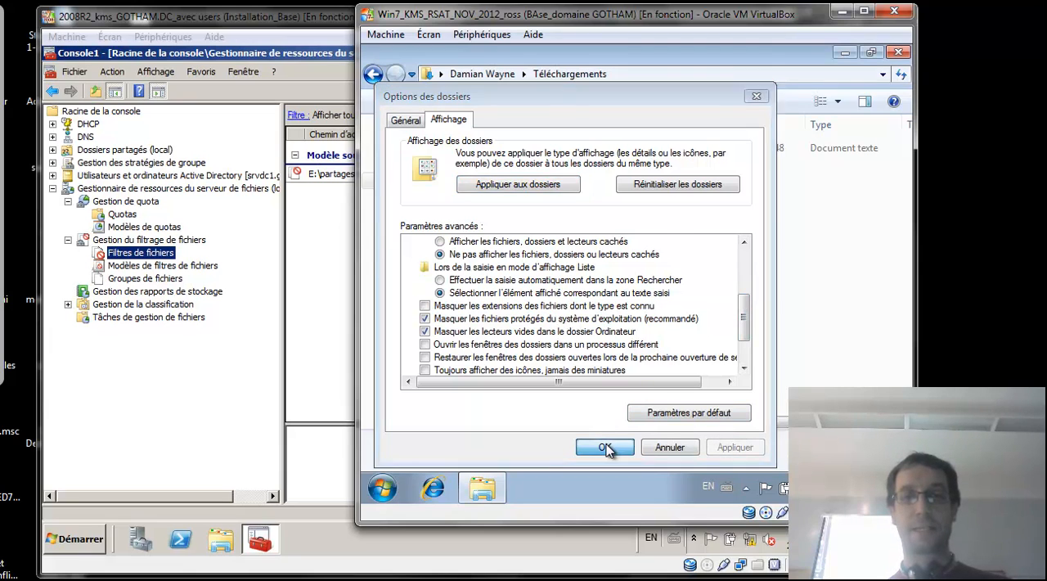
left_click(607, 447)
Rename the text file in Téléchargements to madonna.mp3 and accept the extension change.
left_click(568, 147)
left_click(577, 150)
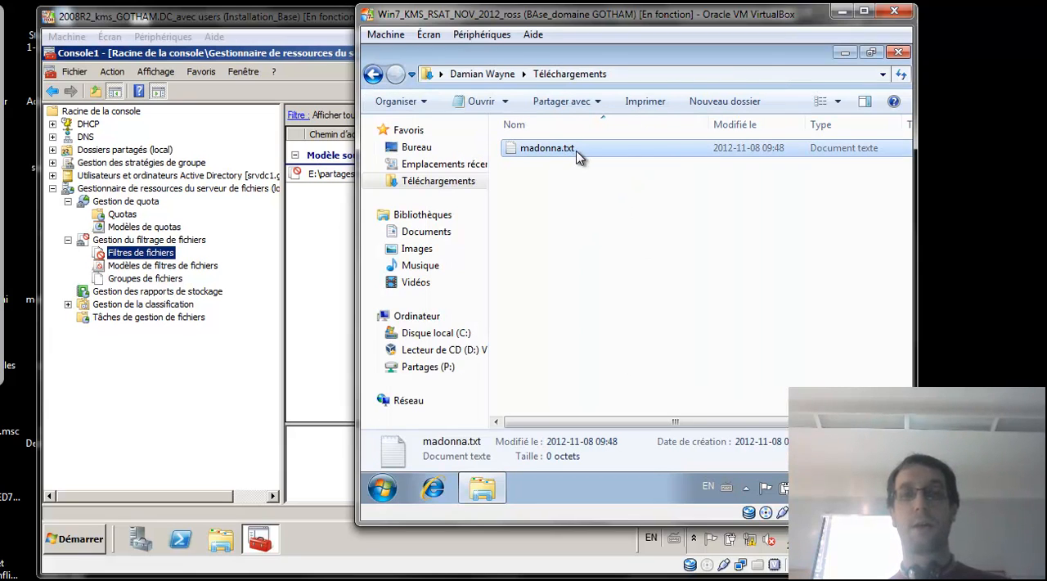
left_click(578, 150)
key("BackSpace")
type("mp3")
key("Return")
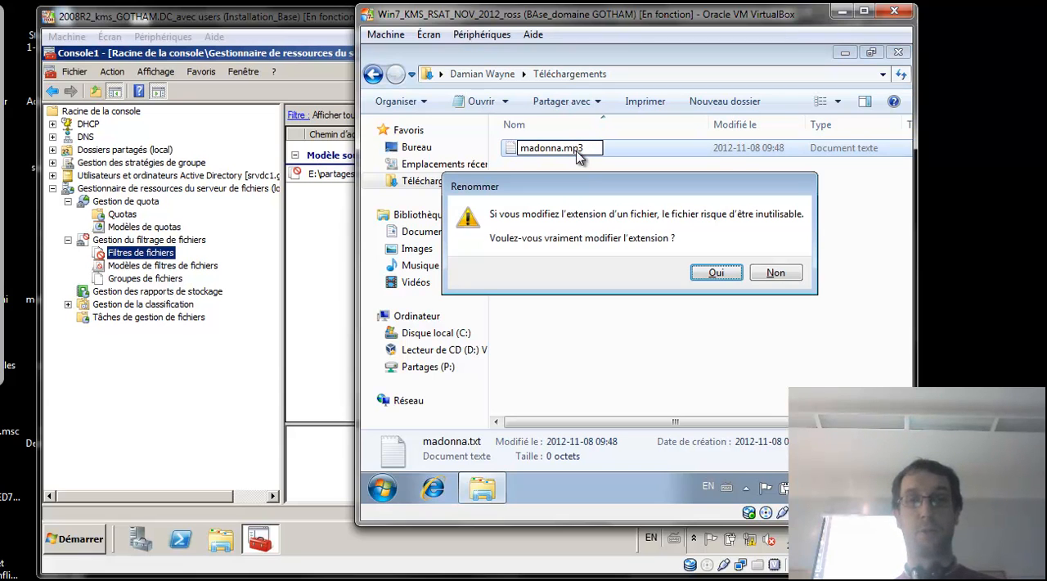
left_click(716, 272)
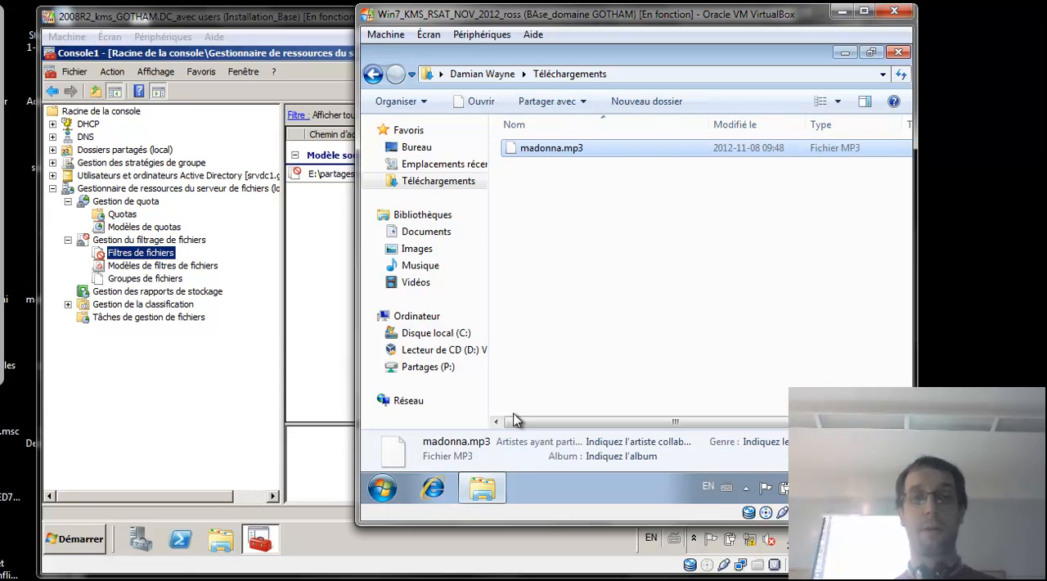
Try twice to paste madonna.mp3 into P:\BD to test the file filter, cancelling each attempt.
left_click(440, 369)
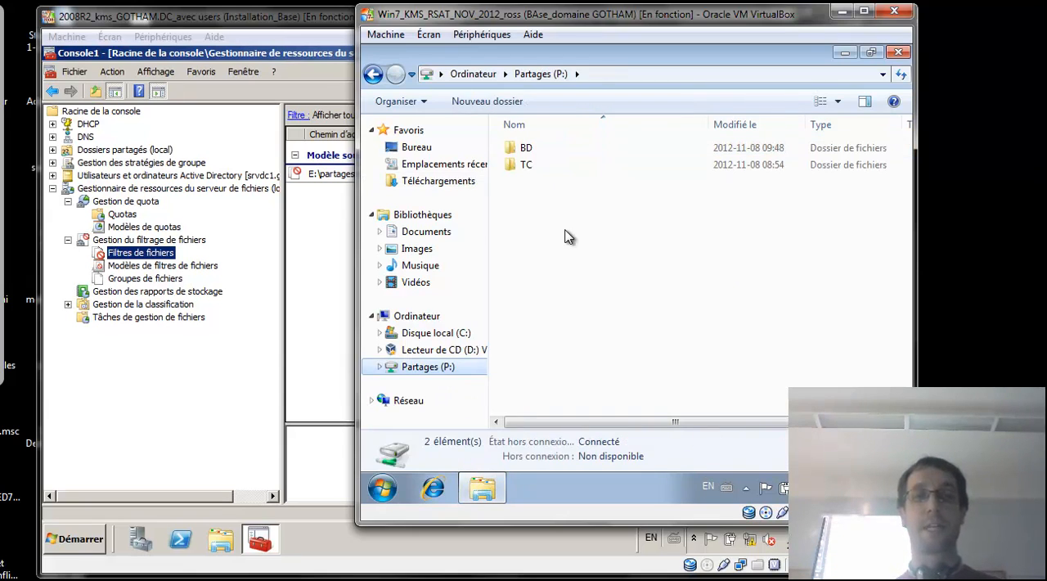
double_click(523, 147)
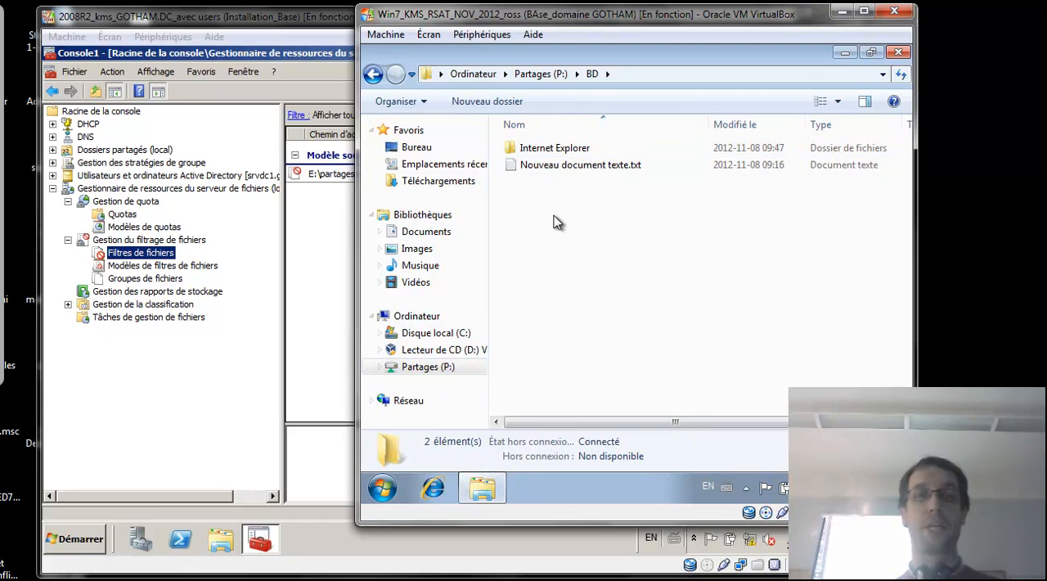
key("ctrl+v")
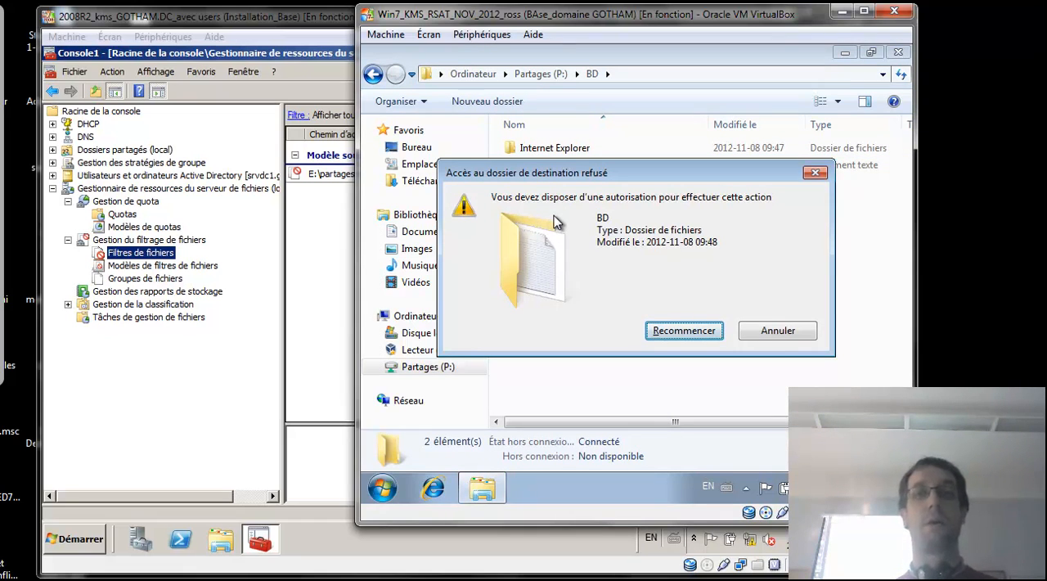
left_click(781, 336)
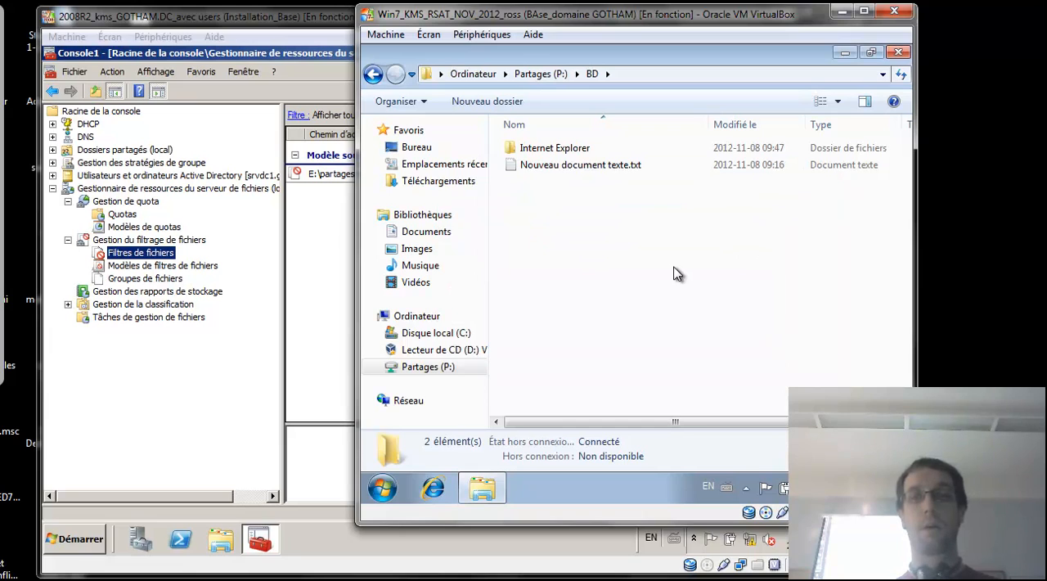
key("ctrl+v")
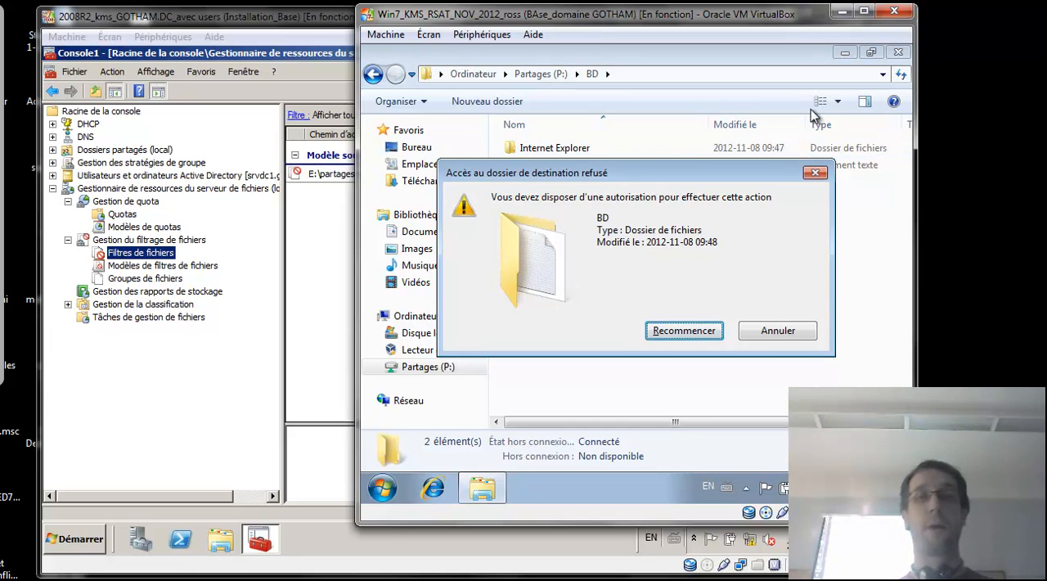
left_click(785, 333)
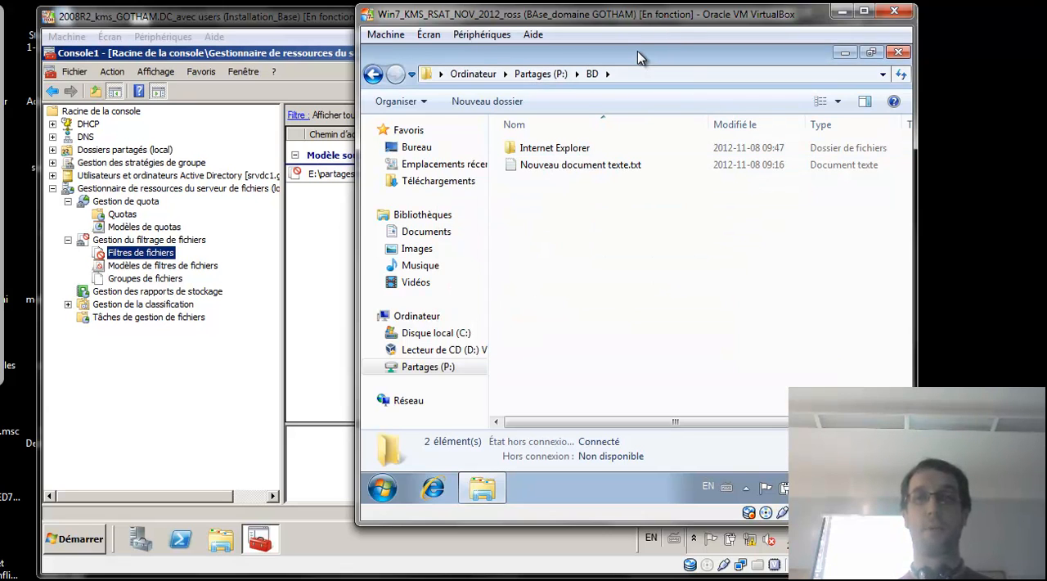
Restore the P:\BD window to a smaller size and open Téléchargements in a second Explorer window beside it.
double_click(637, 50)
left_click(383, 488)
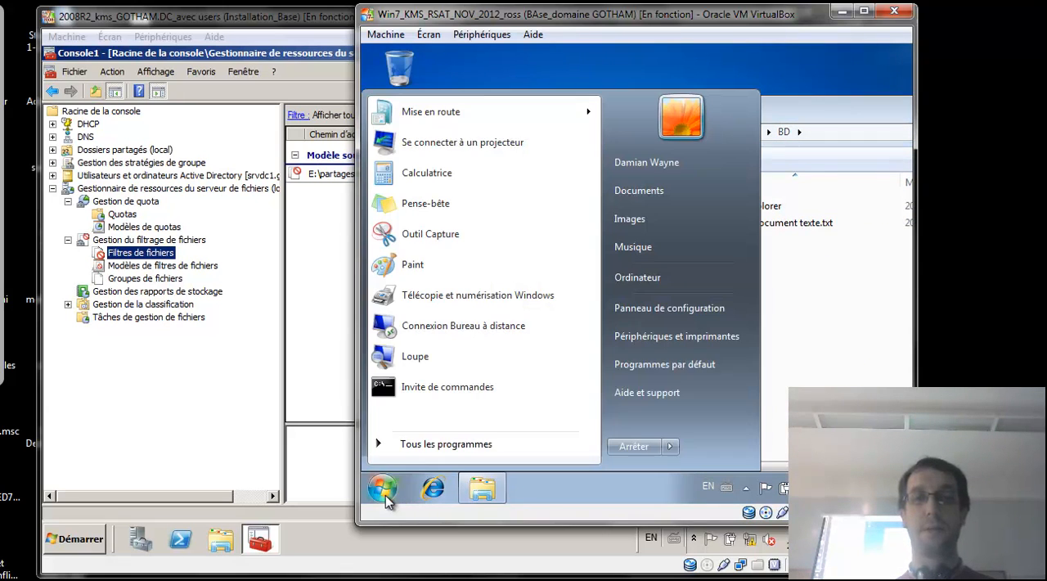
left_click(666, 192)
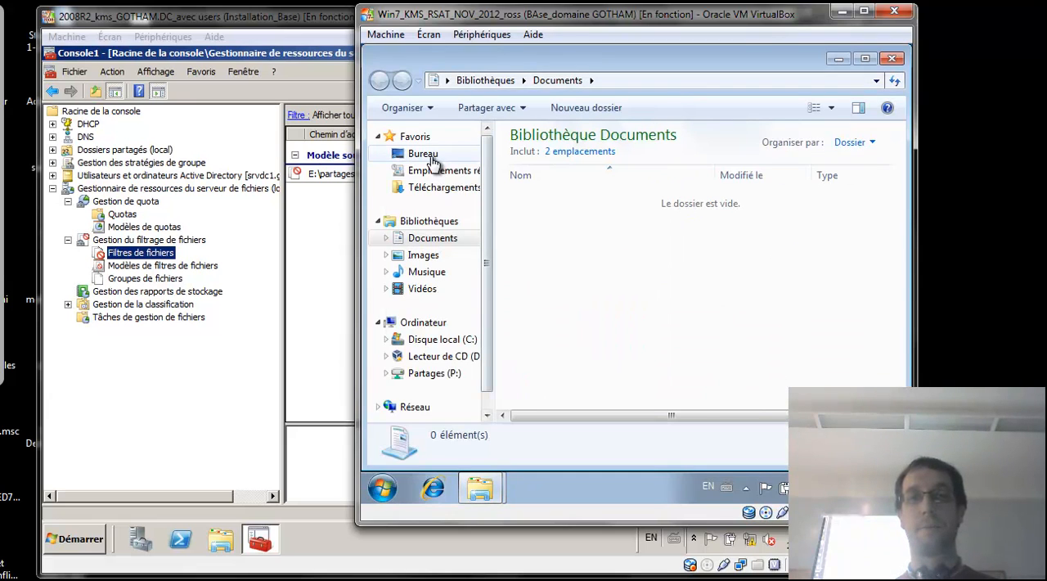
left_click(423, 154)
left_click(434, 188)
double_click(678, 65)
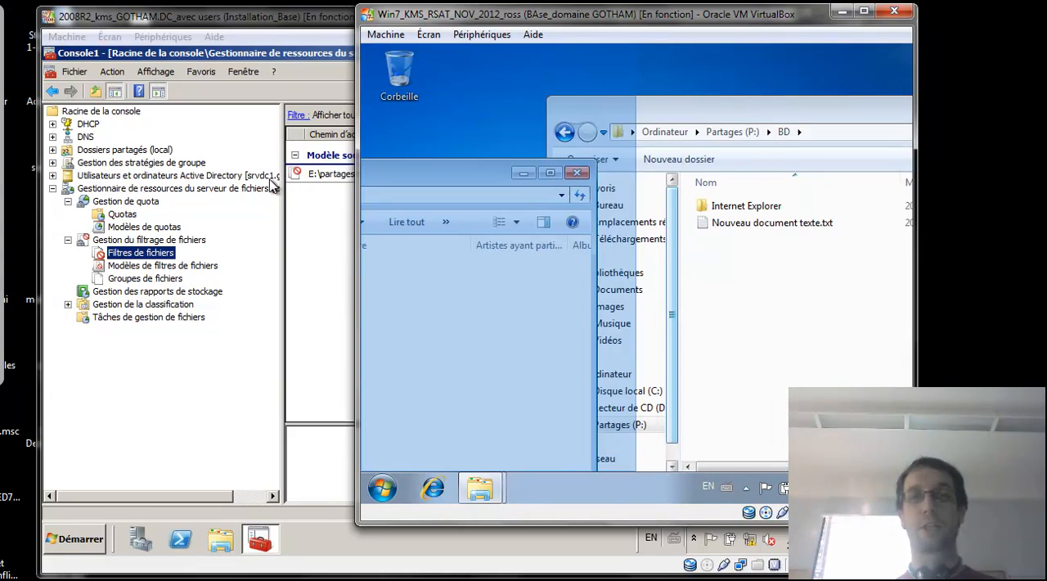
Try to transfer madonna.mp3 directly from the Téléchargements window to the P:\BD window, cancel, and reselect the file.
left_click_drag(541, 156, 790, 282)
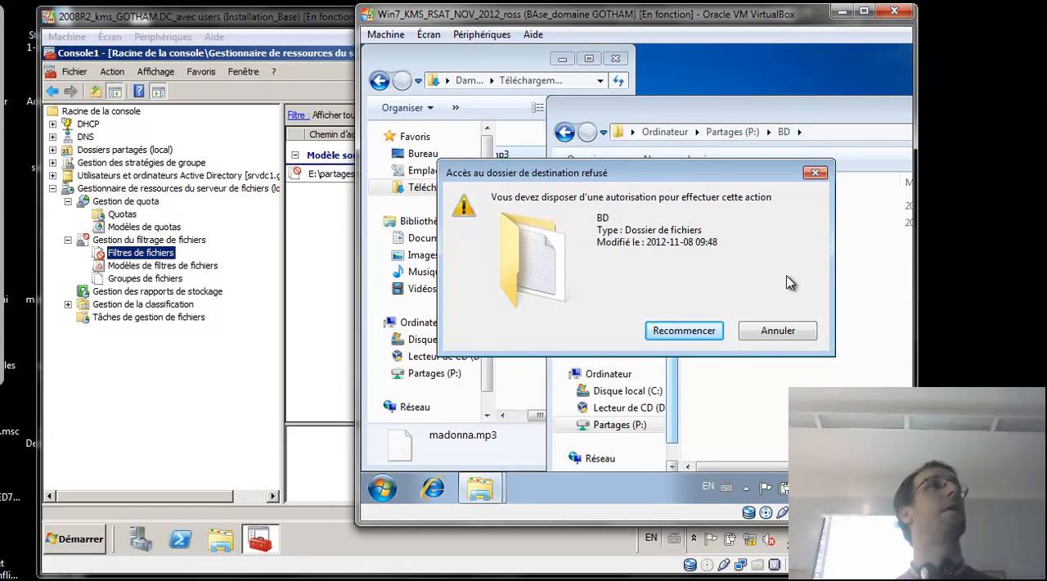
left_click(777, 330)
left_click(514, 225)
left_click(518, 160)
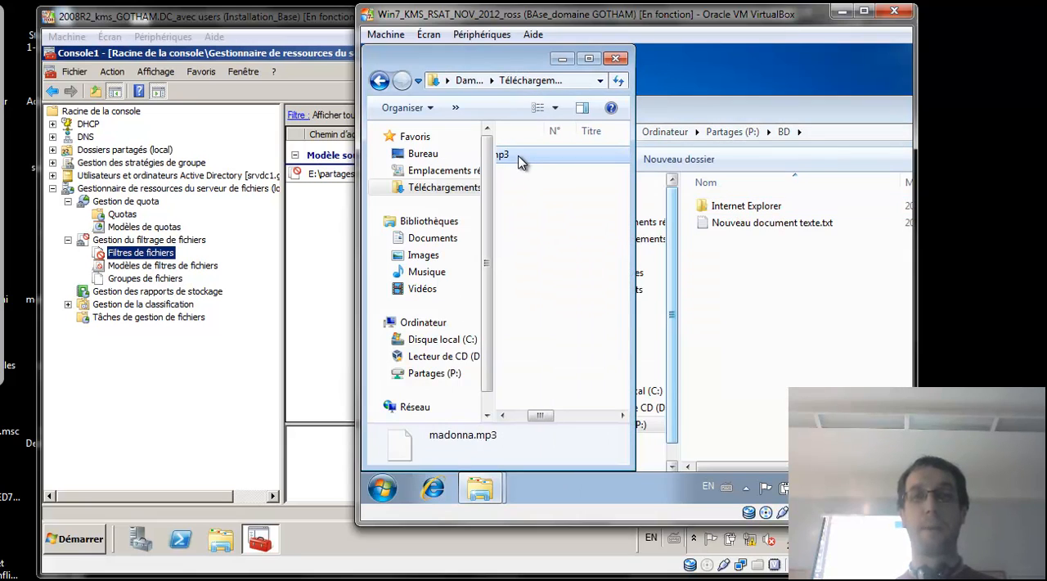
Rename madonna.mp3 in Téléchargements to madonna.mp4, accept the extension change, and copy the file into P:\BD.
left_click(507, 156)
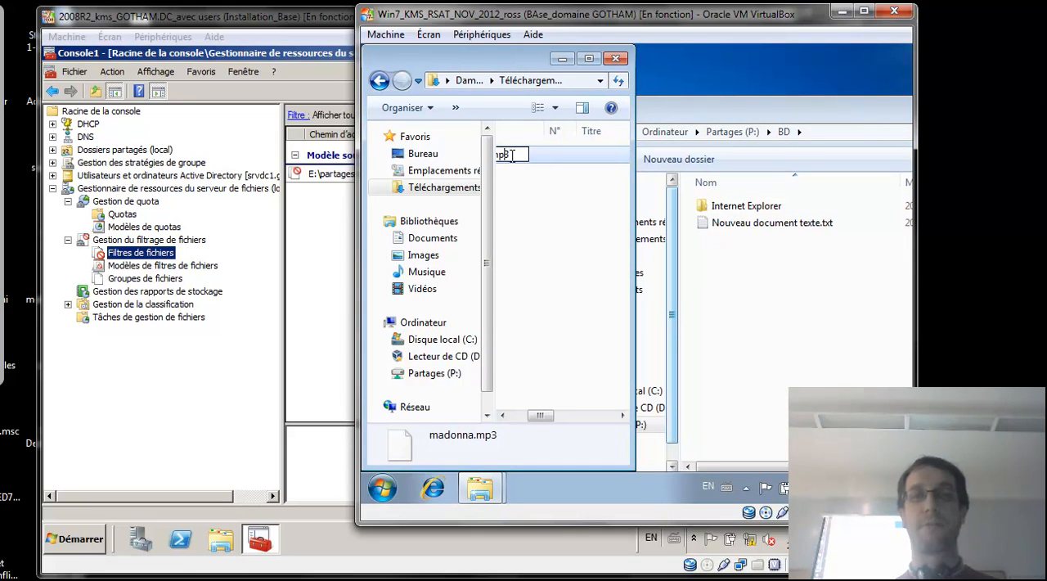
type("4")
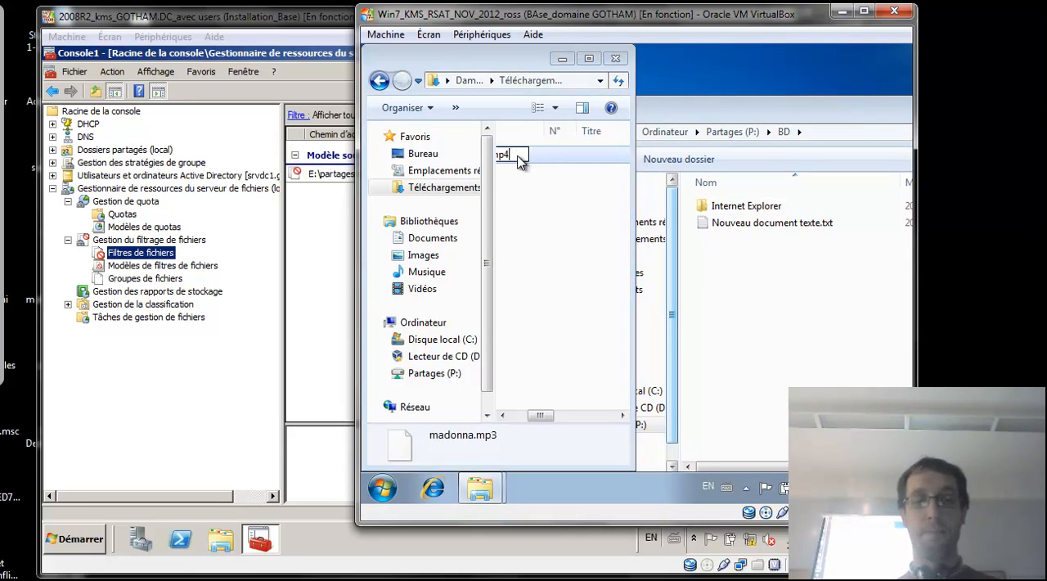
key("Return")
left_click(723, 276)
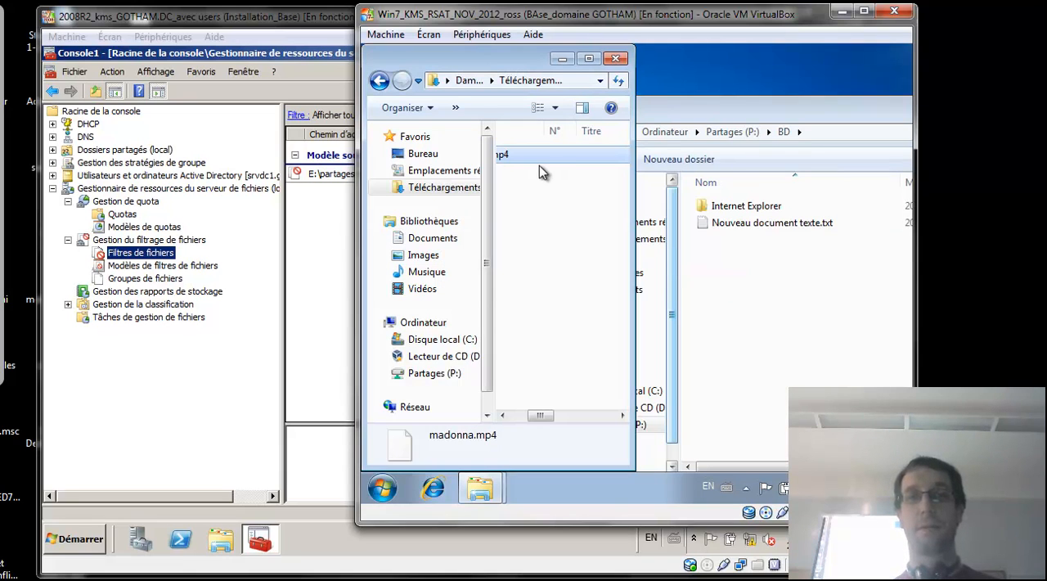
left_click_drag(531, 157, 791, 296)
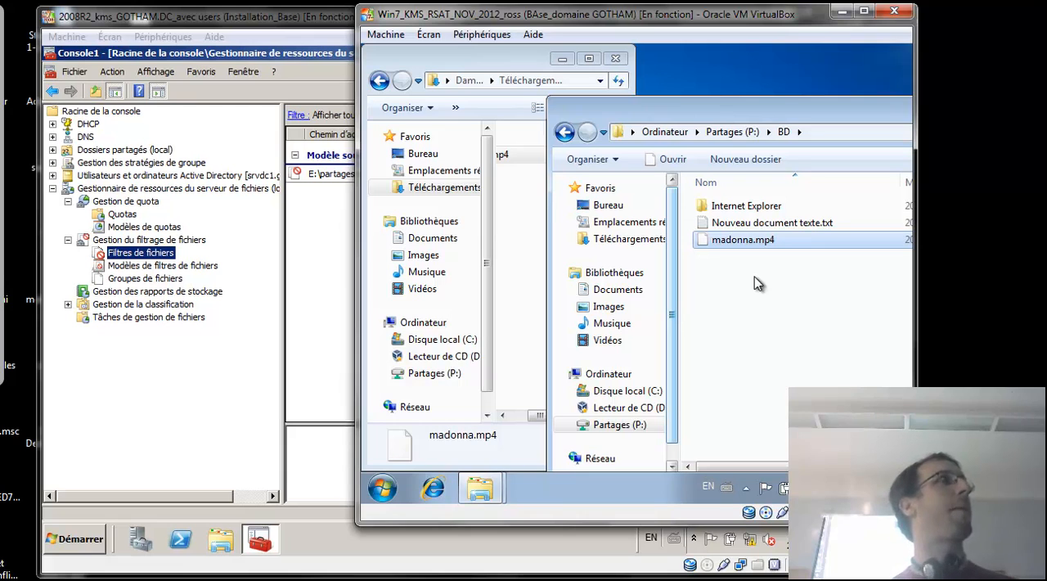
Switch to the server console and open the report settings of the file filter on E:\partages\PARTAGE.
left_click(347, 275)
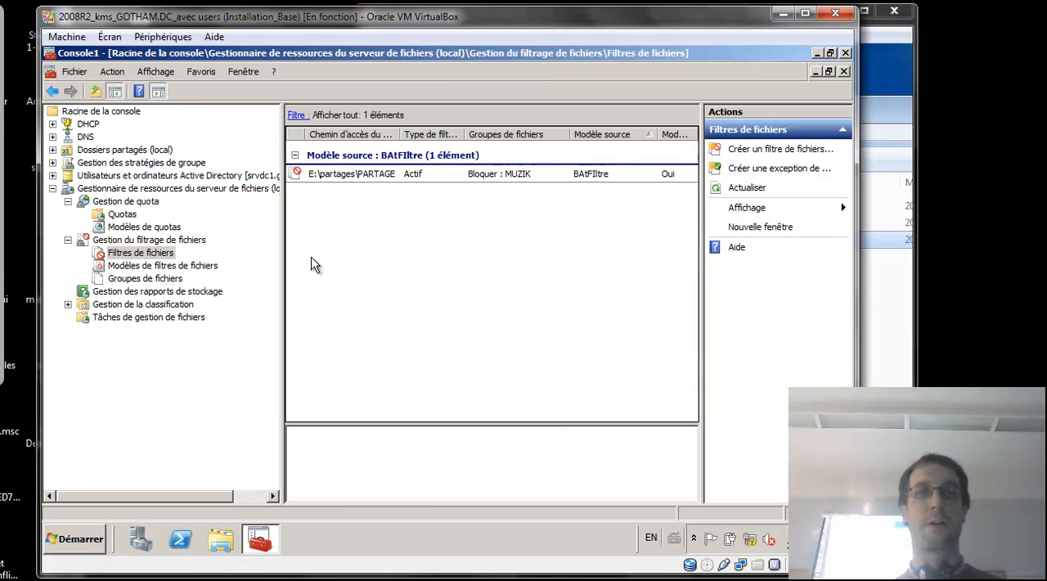
left_click(367, 181)
right_click(367, 181)
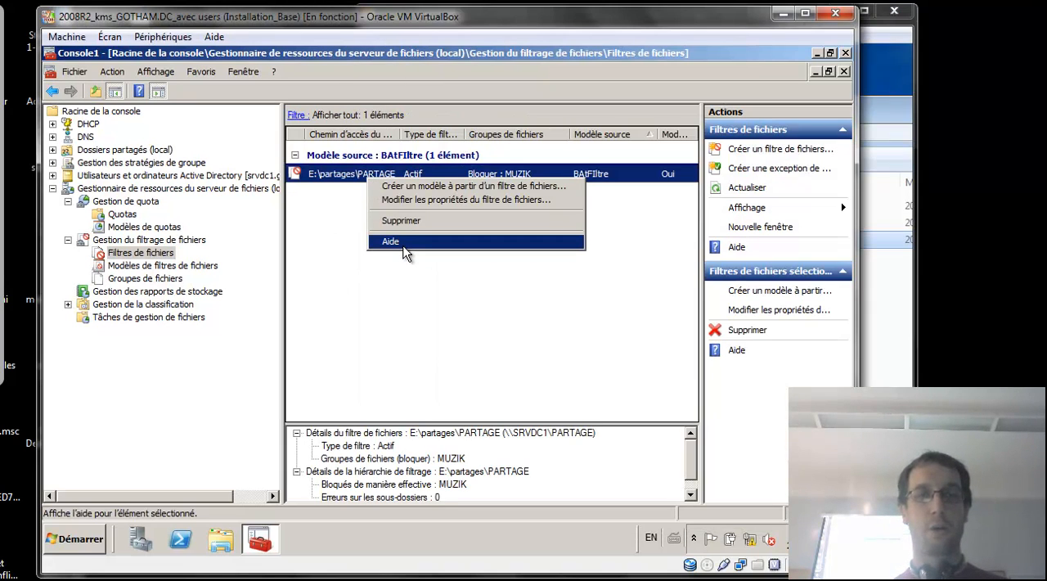
left_click(417, 205)
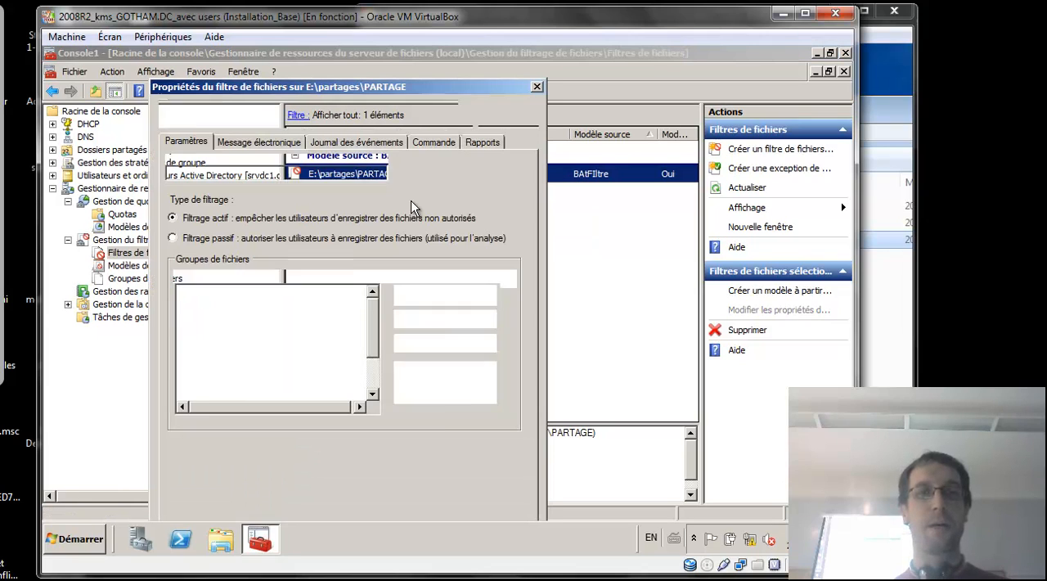
left_click(483, 143)
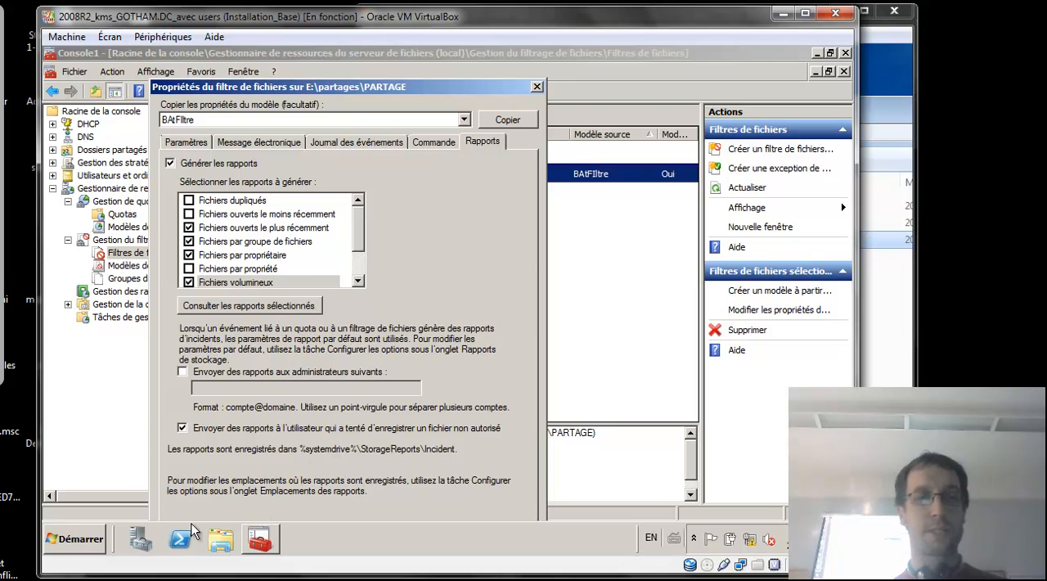
Browse to C:\StorageReports\Incident on the server, widen the name column and sort the reports by modification date.
left_click(74, 539)
left_click(328, 290)
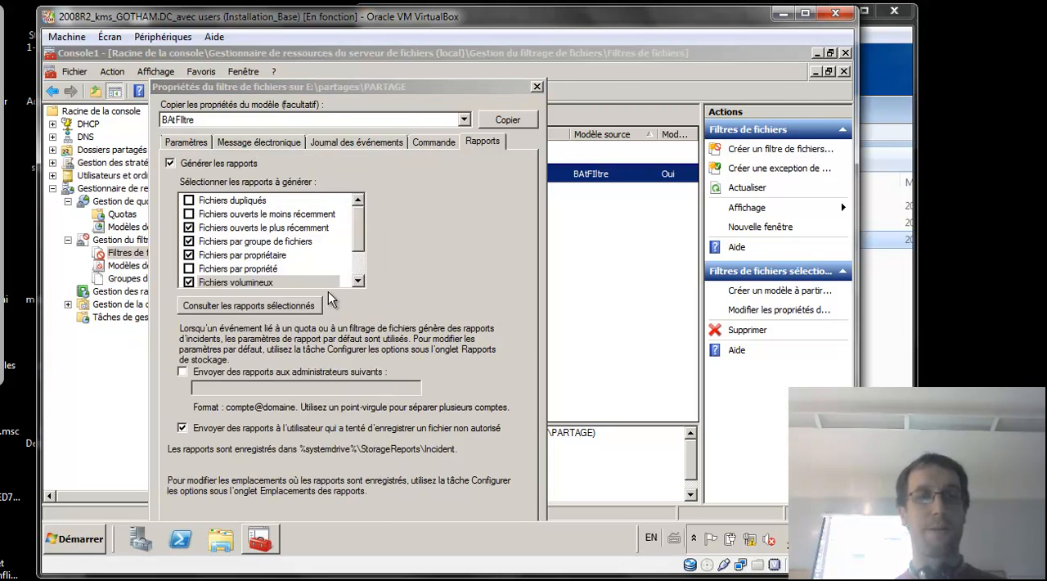
double_click(544, 178)
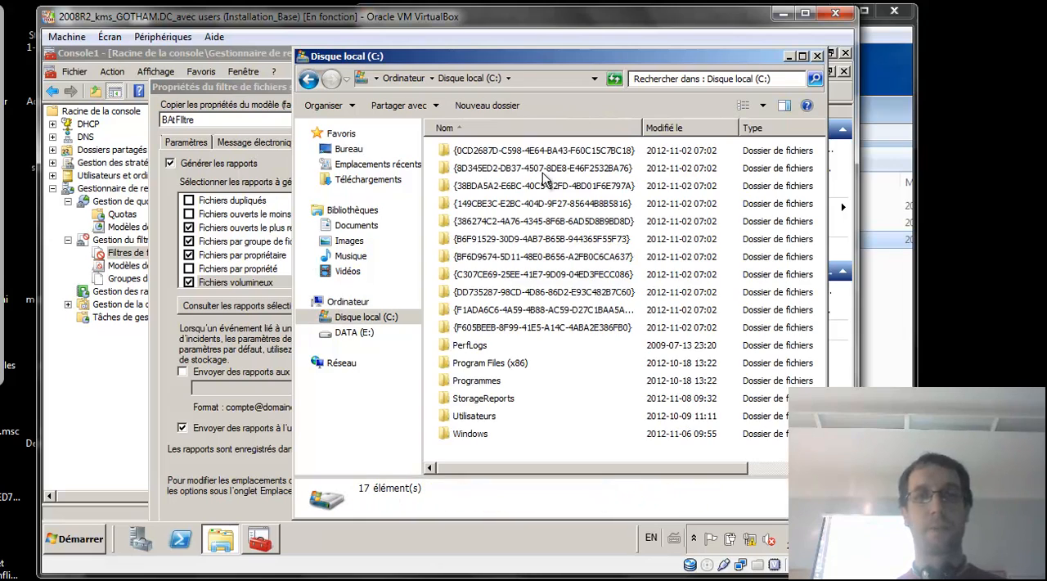
double_click(489, 397)
double_click(481, 151)
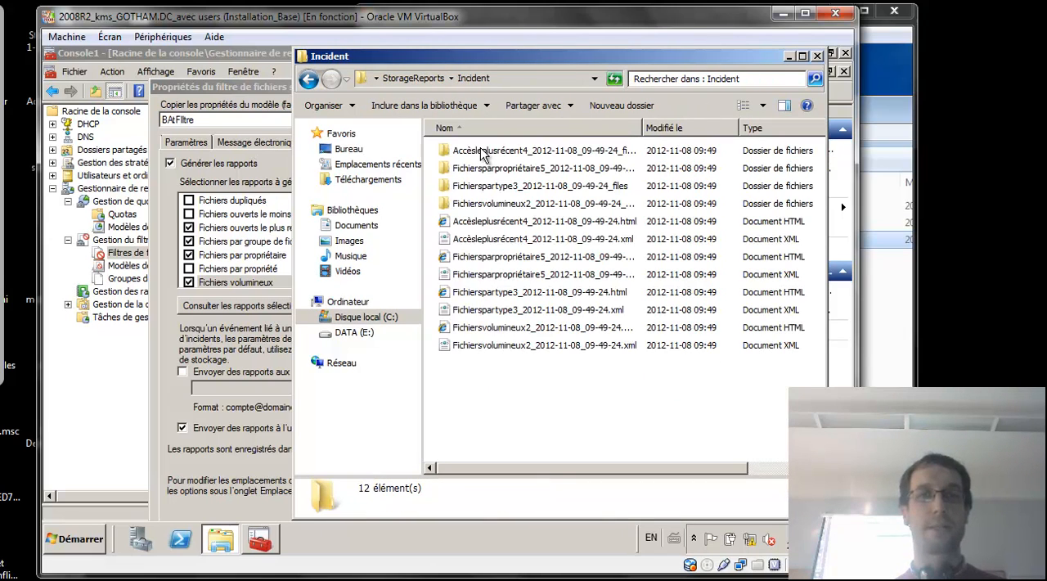
left_click_drag(642, 129, 659, 129)
left_click(699, 131)
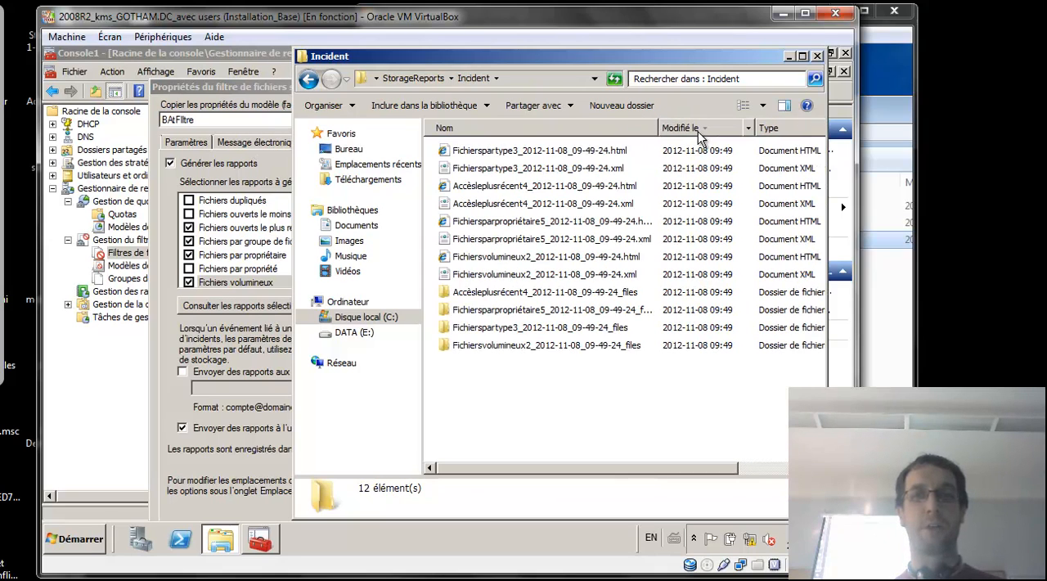
Open the Fichierspartype3 HTML report, allow its blocked content, maximize it and examine the size by file group section.
left_click(544, 156)
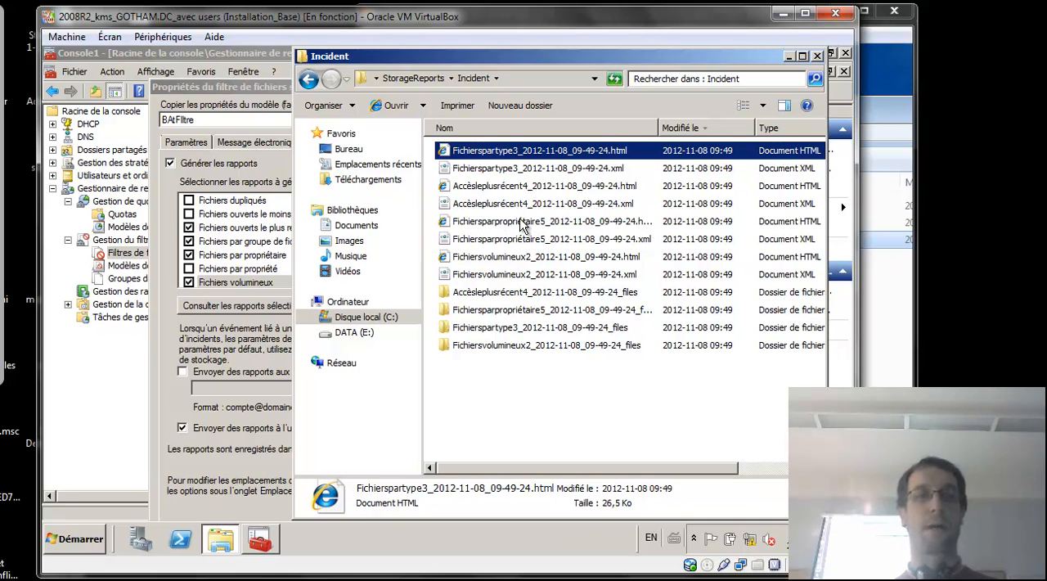
key("Return")
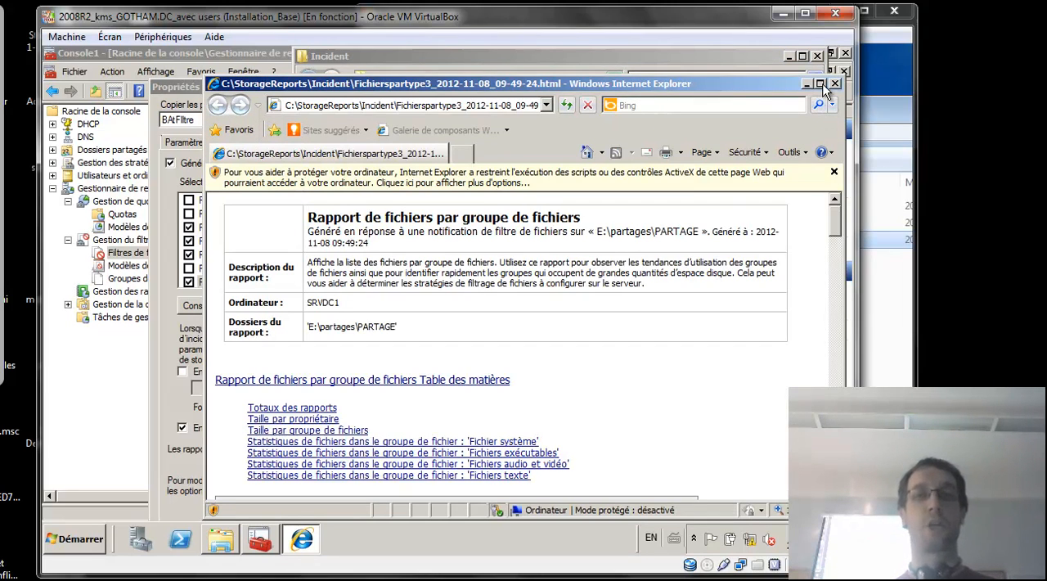
left_click(659, 184)
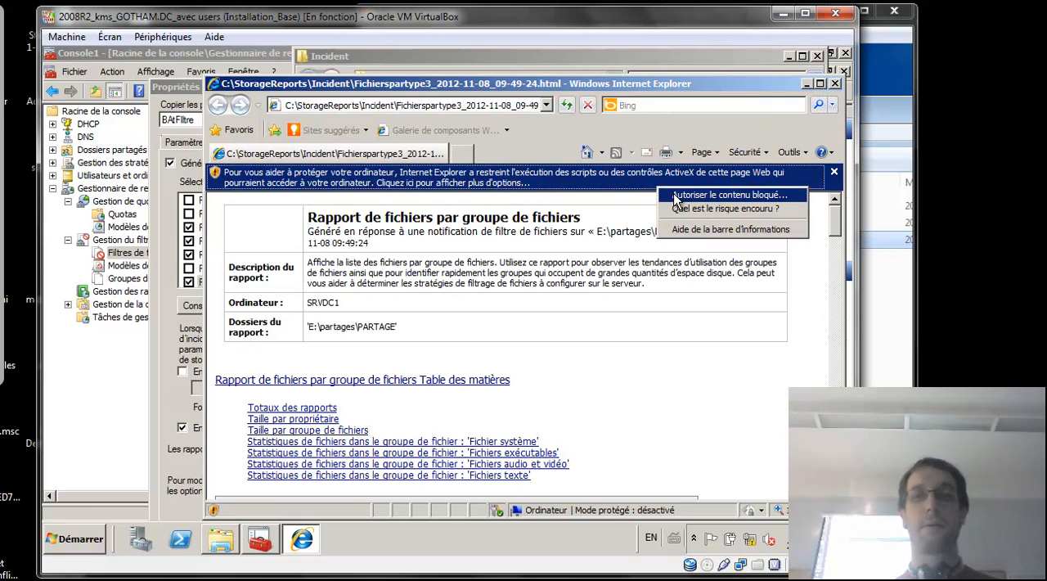
left_click(675, 196)
left_click(507, 357)
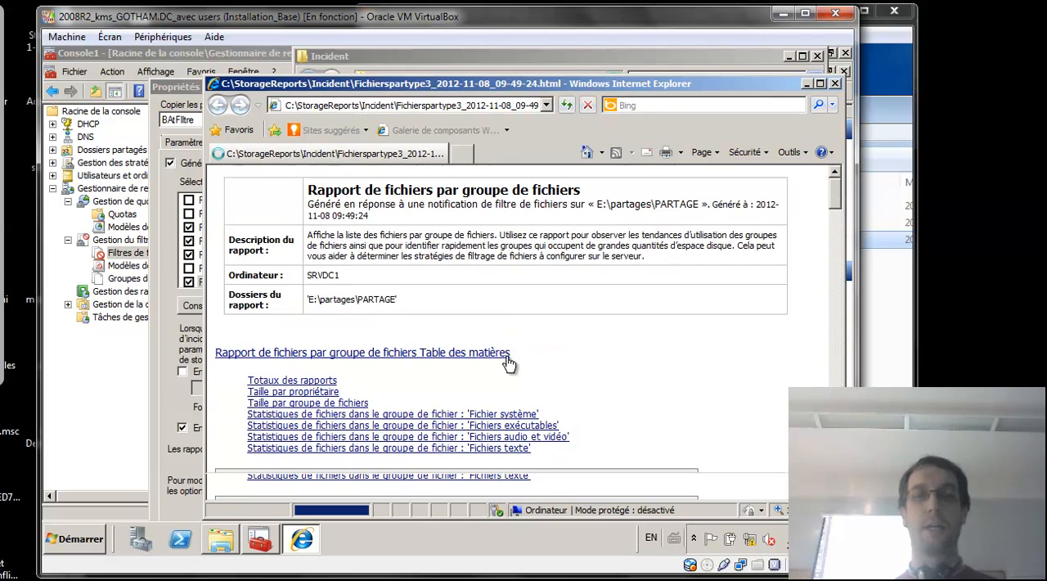
left_click(820, 84)
left_click_drag(849, 167, 834, 264)
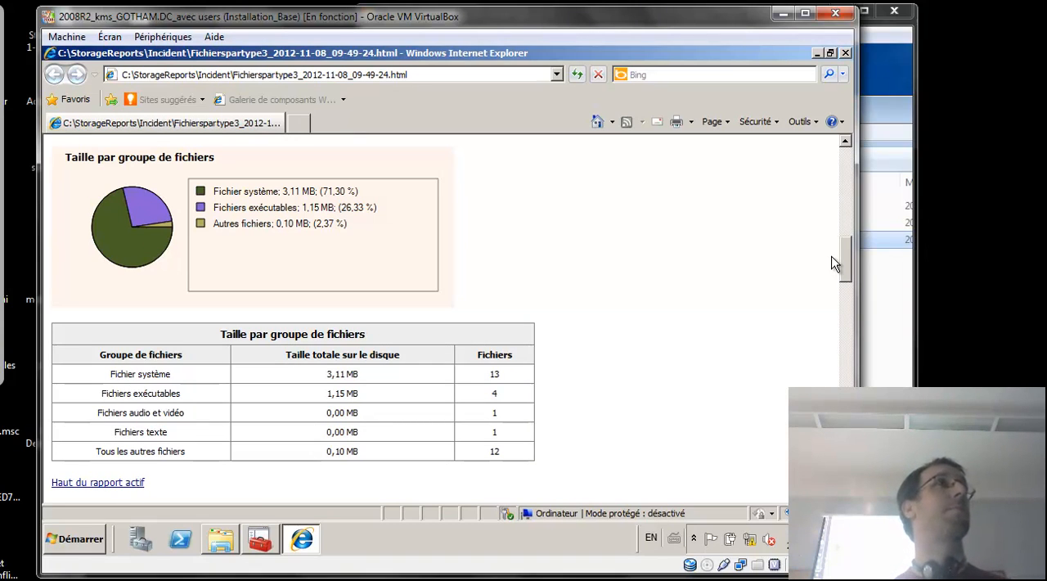
On the whiteboard's "Quotas et filtres de fichiers" page, mark both the 100 Mo limit and media file objectives with red crosses.
left_click(2, 75)
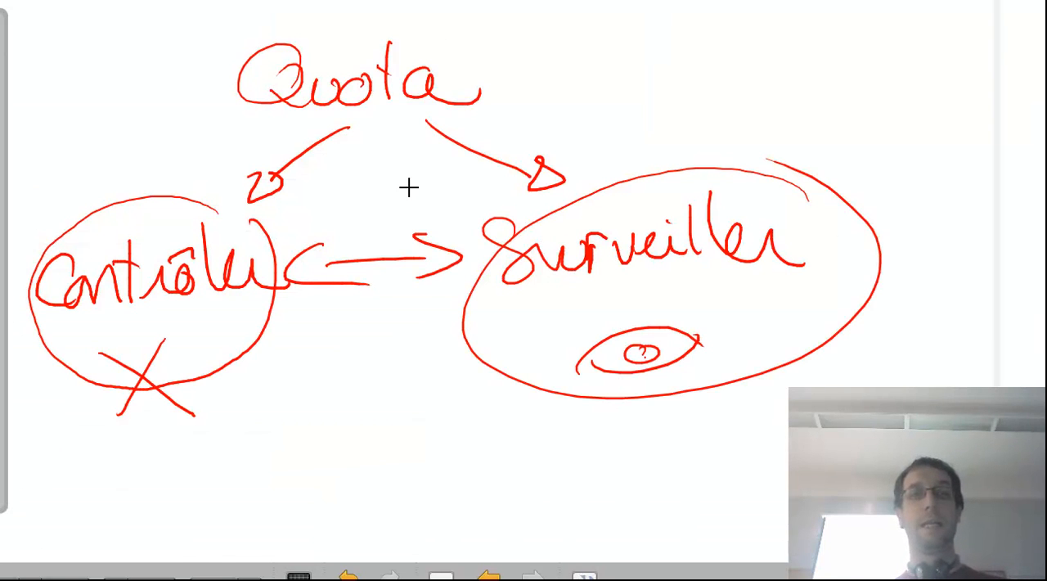
left_click(488, 576)
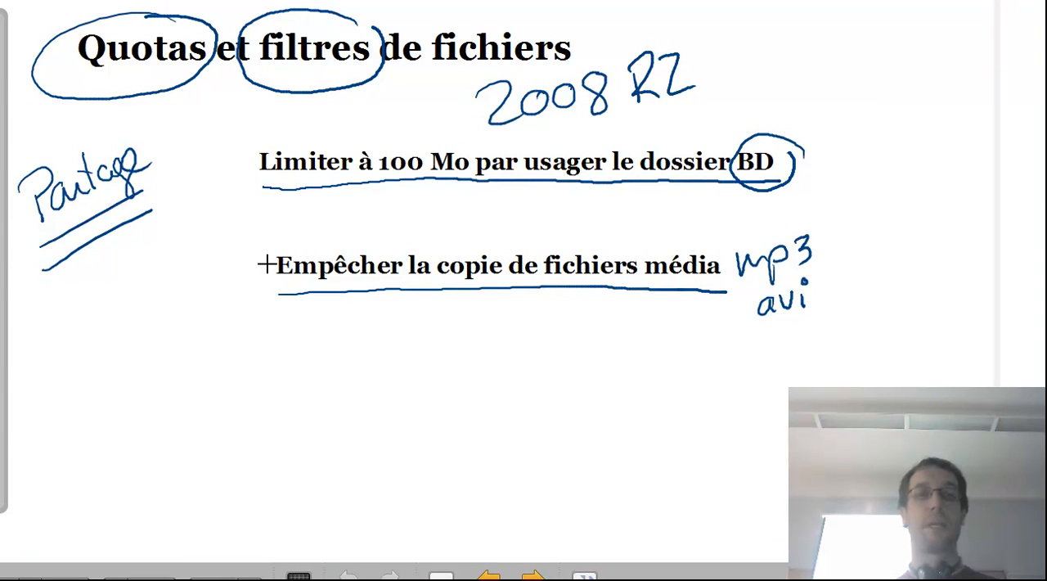
mouse_move(258, 256)
left_mouse_down()
mouse_move(231, 286)
mouse_move(257, 286)
left_mouse_up()
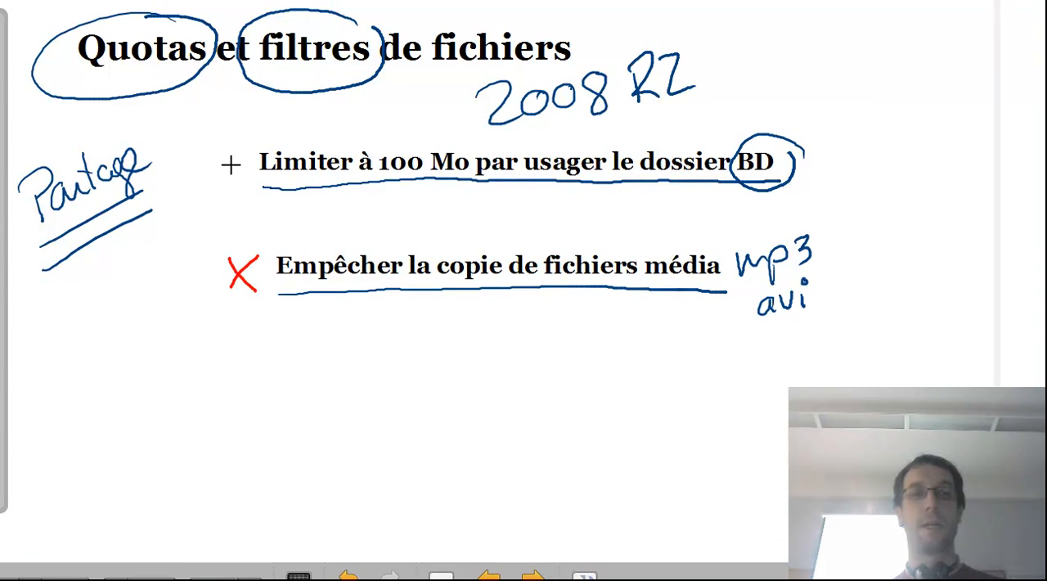
left_click_drag(245, 141, 212, 205)
left_click_drag(210, 156, 256, 191)
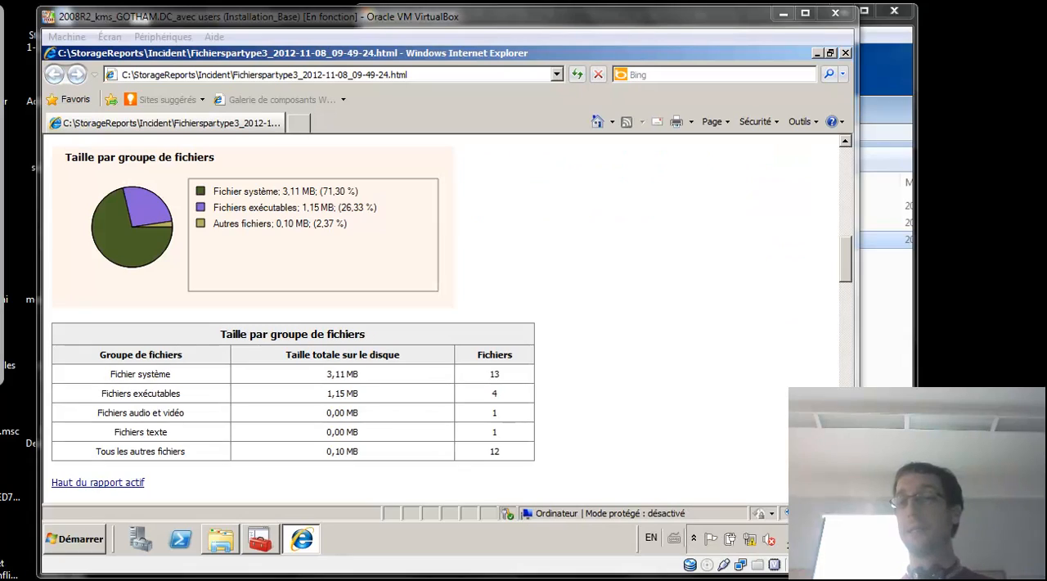
Back on the server, minimize the report and Incident windows and reposition the filter properties dialog so its lower buttons show.
left_click(816, 53)
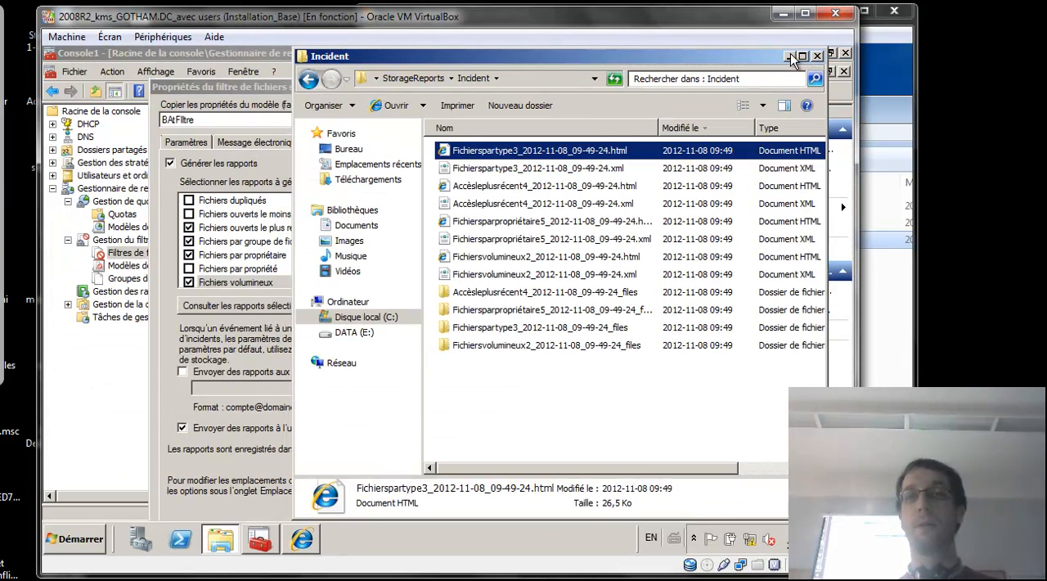
left_click(790, 54)
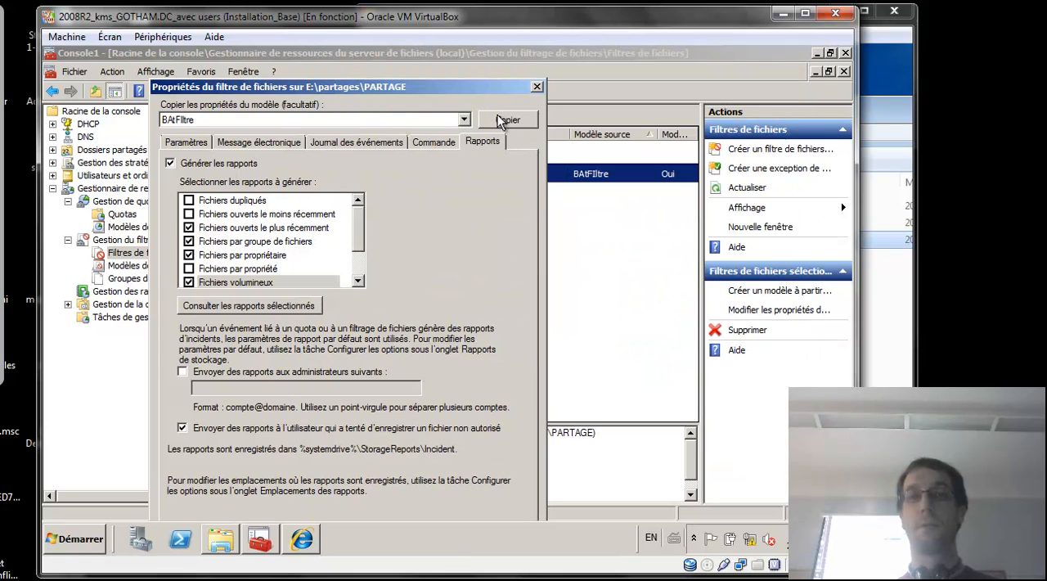
left_click_drag(479, 91, 487, 71)
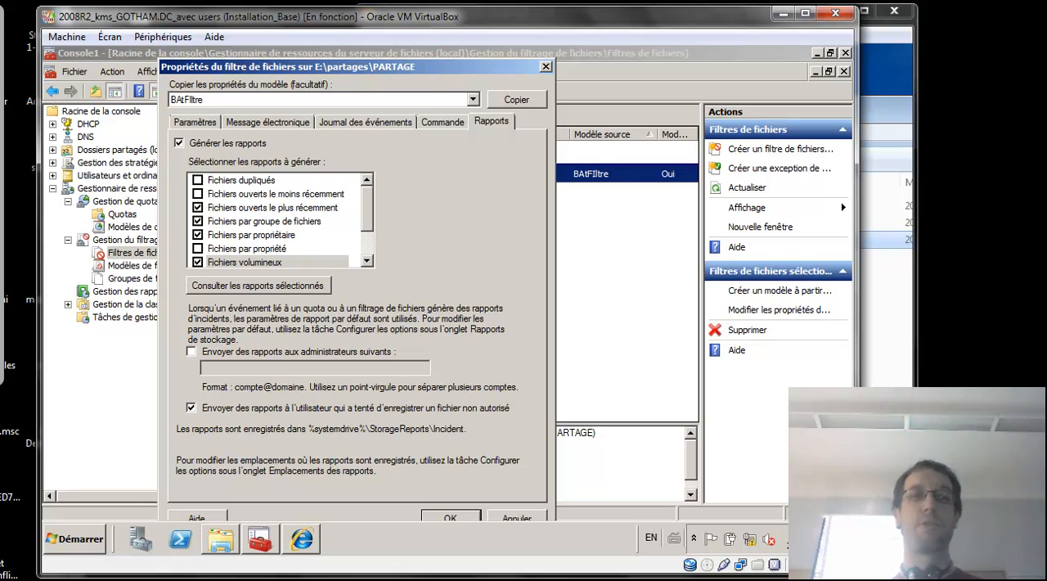
On a new blank whiteboard page, draw a large red frame with a blue ellipse across its edge, labelled PROXY.
key("alt+Tab")
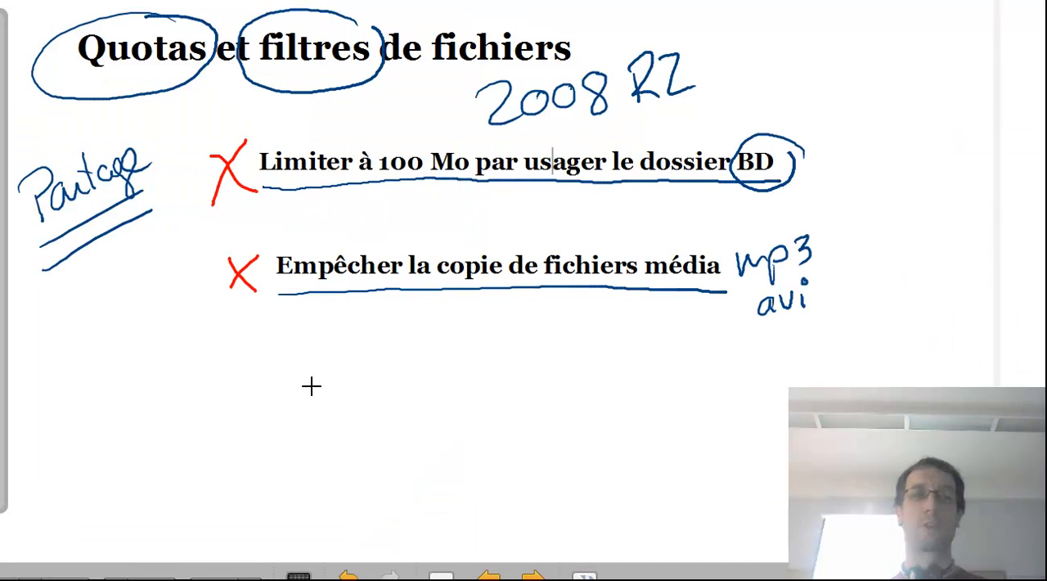
left_click(448, 576)
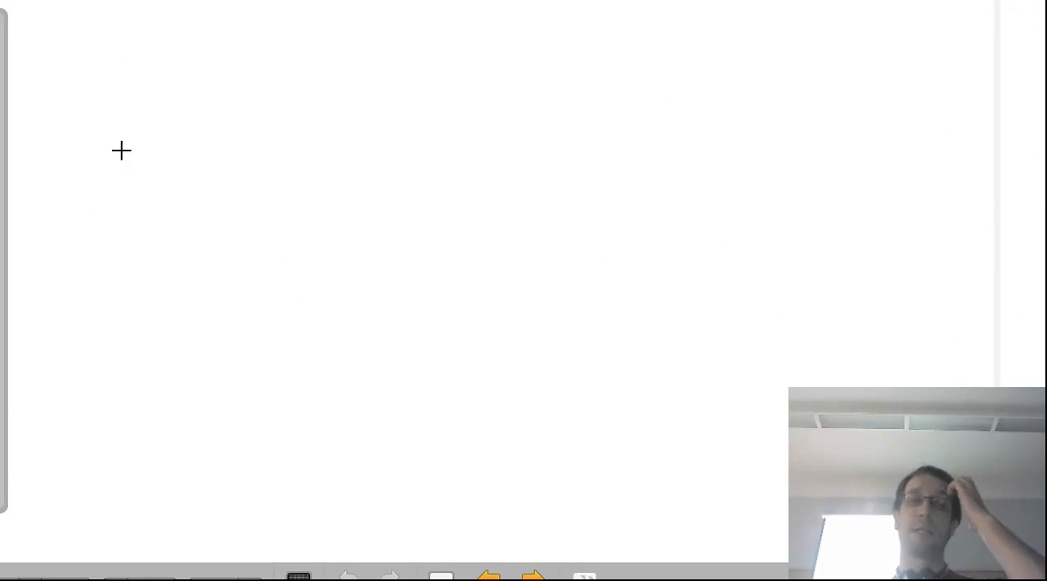
mouse_move(67, 106)
left_mouse_down()
mouse_move(77, 386)
mouse_move(601, 399)
mouse_move(528, 54)
mouse_move(64, 66)
left_mouse_up()
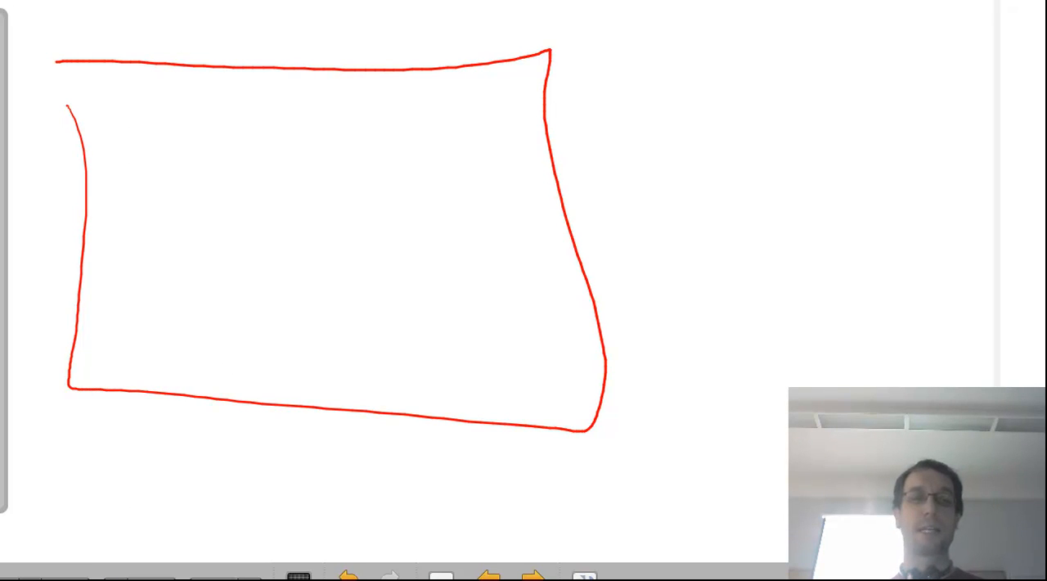
left_click_drag(498, 281, 639, 178)
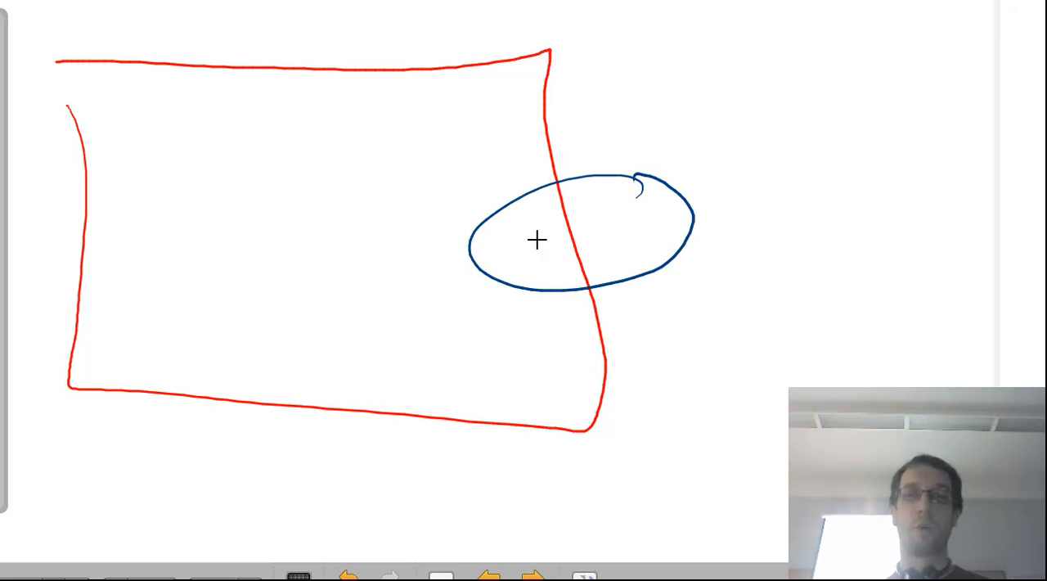
mouse_move(517, 295)
left_mouse_down()
mouse_move(517, 354)
mouse_move(518, 329)
left_mouse_up()
mouse_move(541, 324)
left_mouse_down()
mouse_move(540, 348)
mouse_move(559, 342)
left_mouse_up()
mouse_move(571, 314)
left_mouse_down()
mouse_move(581, 326)
mouse_move(572, 314)
left_mouse_up()
mouse_move(610, 312)
left_mouse_down()
mouse_move(594, 340)
mouse_move(614, 336)
left_mouse_up()
mouse_move(622, 315)
left_mouse_down()
mouse_move(630, 327)
mouse_move(605, 367)
left_mouse_up()
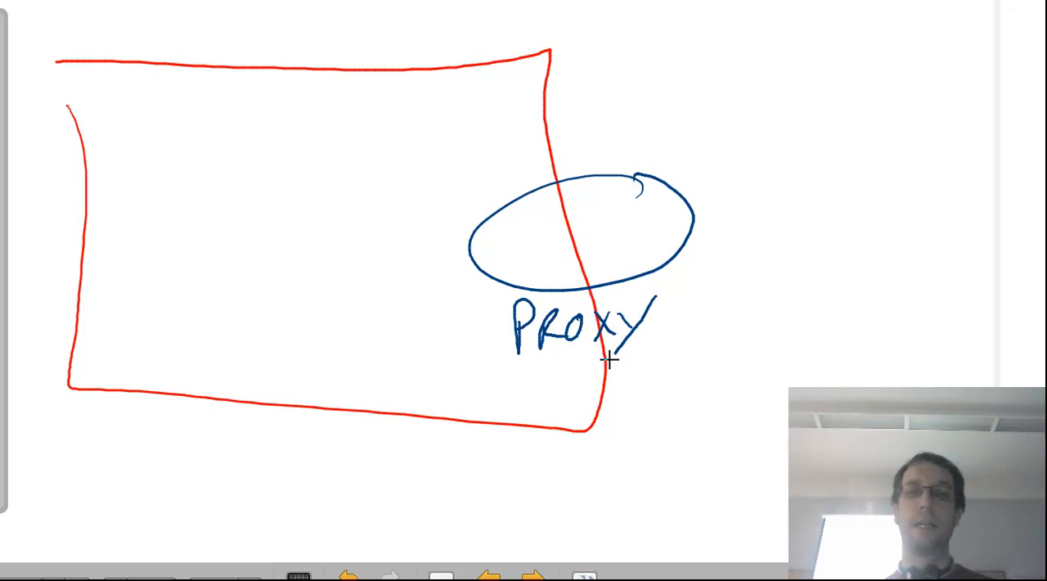
Draw a green laptop with an arrow into the ellipse, circle PROXY, and add a column of short lines beneath it.
mouse_move(163, 155)
left_mouse_down()
mouse_move(196, 253)
mouse_move(224, 217)
mouse_move(434, 243)
mouse_move(528, 225)
mouse_move(536, 235)
left_mouse_up()
mouse_move(652, 294)
left_mouse_down()
mouse_move(530, 286)
mouse_move(663, 296)
left_mouse_up()
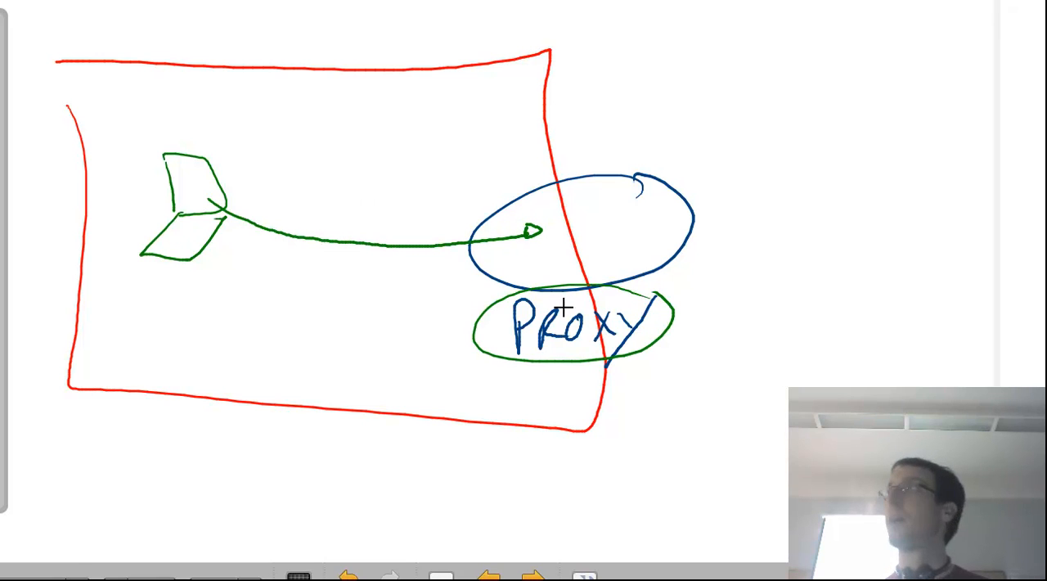
mouse_move(641, 369)
left_mouse_down()
mouse_move(661, 369)
mouse_move(661, 409)
left_mouse_up()
left_click_drag(640, 420, 659, 427)
left_click_drag(635, 445, 654, 443)
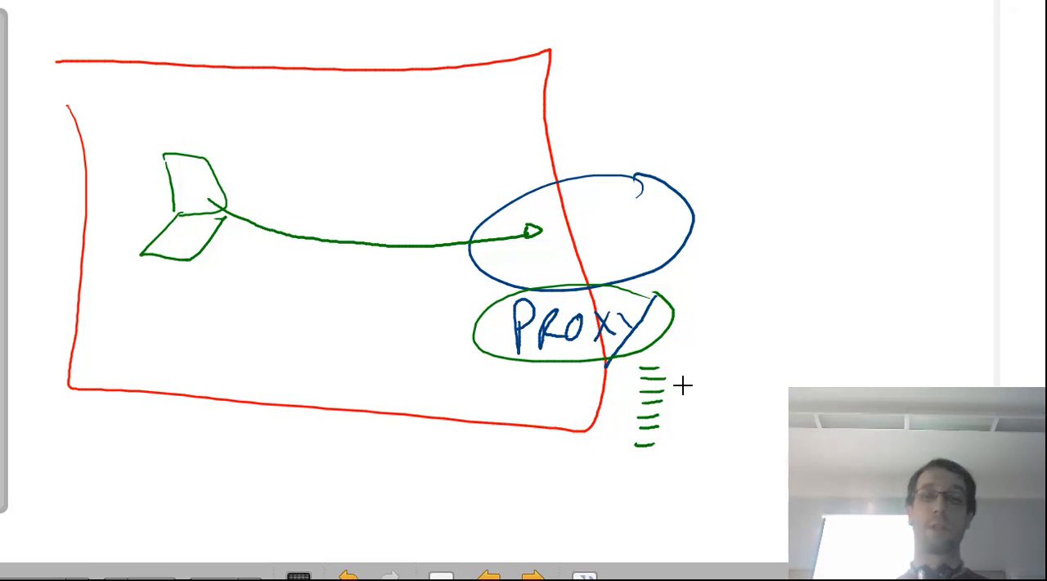
Put a green cross beside the column of lines, draw a return line to the laptop and add a cross there.
left_click_drag(674, 385, 689, 408)
left_click_drag(688, 384, 672, 408)
left_click_drag(554, 228, 198, 232)
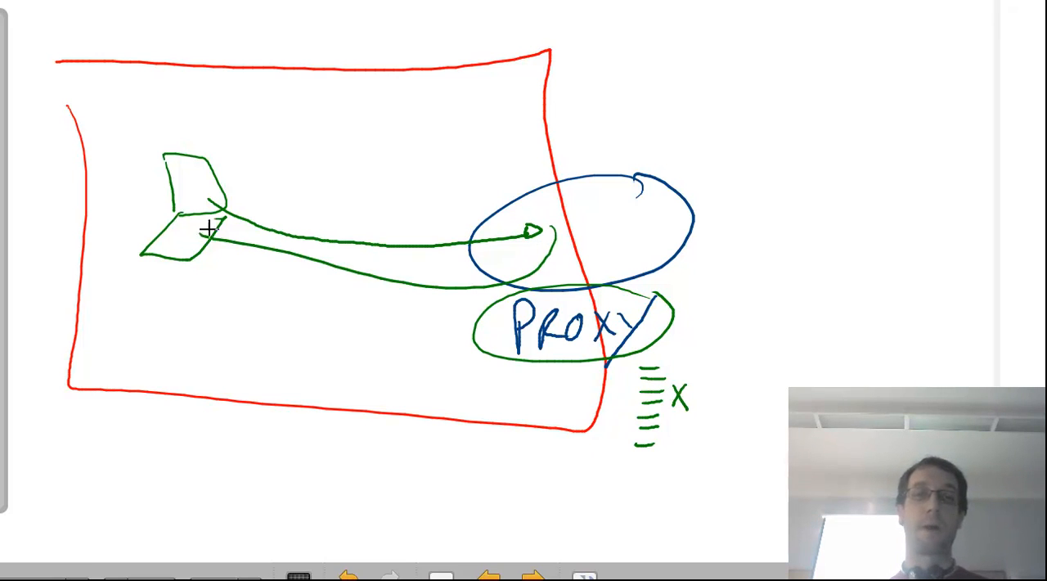
left_click_drag(250, 262, 223, 291)
left_click_drag(217, 263, 246, 282)
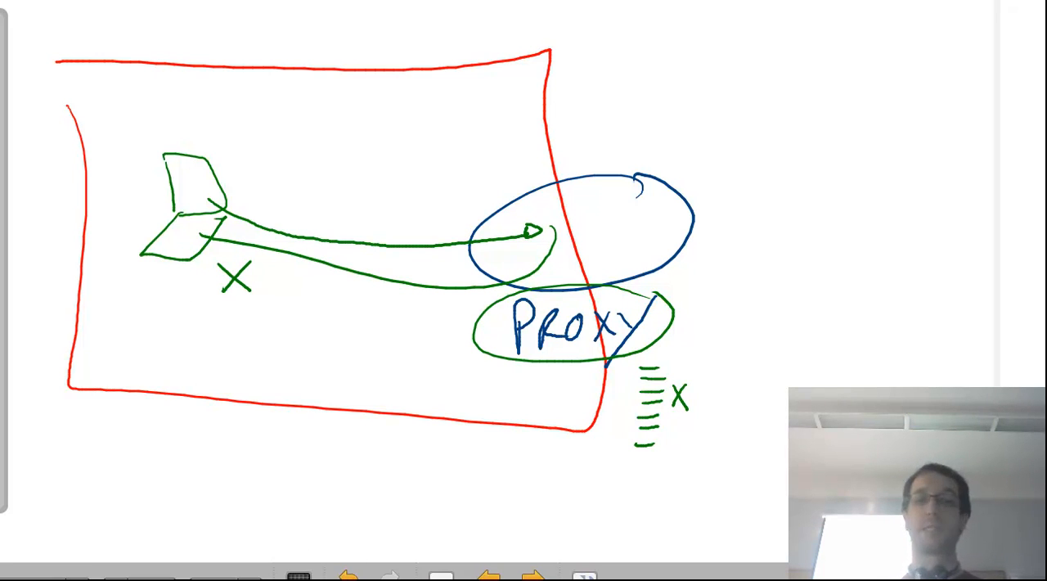
On another blank page, draw two green D shapes joined by an arrow, with short lines and a cross below the second.
left_click(442, 576)
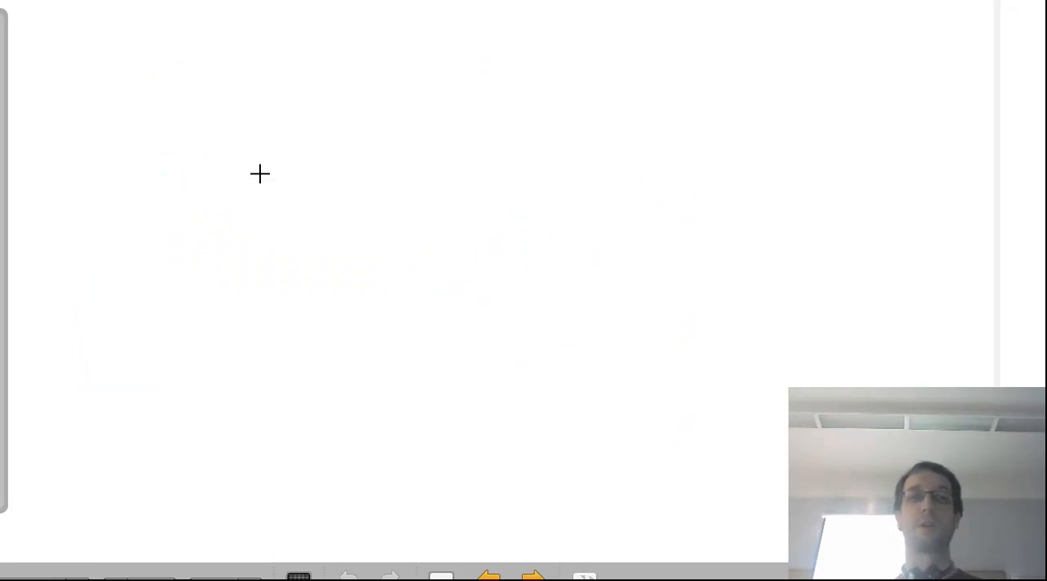
left_click_drag(89, 89, 89, 185)
mouse_move(90, 87)
left_mouse_down()
mouse_move(129, 178)
mouse_move(94, 178)
left_mouse_up()
left_click_drag(245, 172, 661, 168)
left_click_drag(673, 123, 687, 226)
left_click_drag(677, 175, 637, 155)
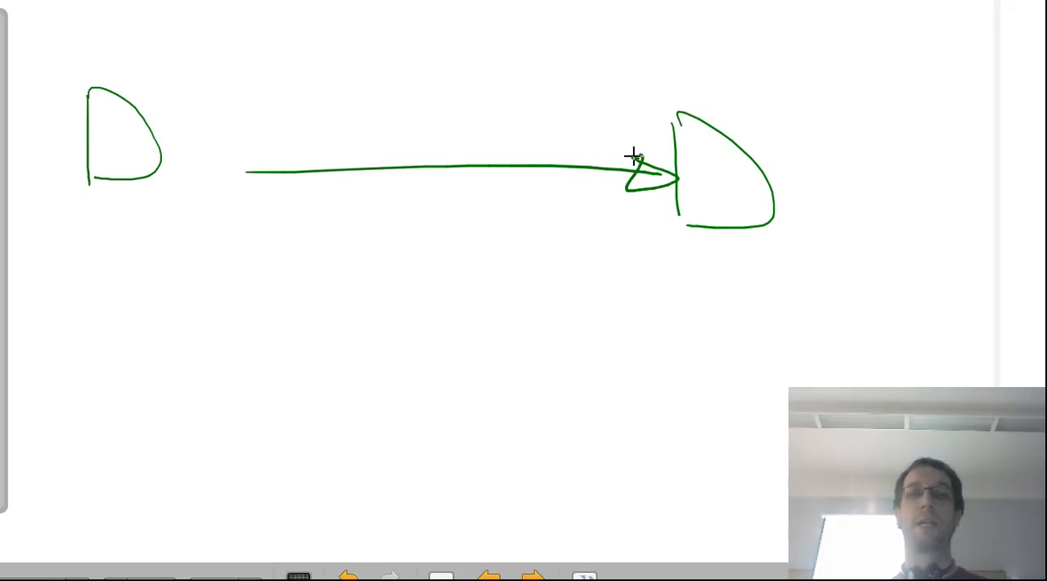
mouse_move(773, 239)
left_mouse_down()
mouse_move(794, 239)
mouse_move(801, 265)
left_mouse_up()
mouse_move(781, 282)
left_mouse_down()
mouse_move(808, 283)
mouse_move(775, 327)
mouse_move(805, 338)
left_mouse_up()
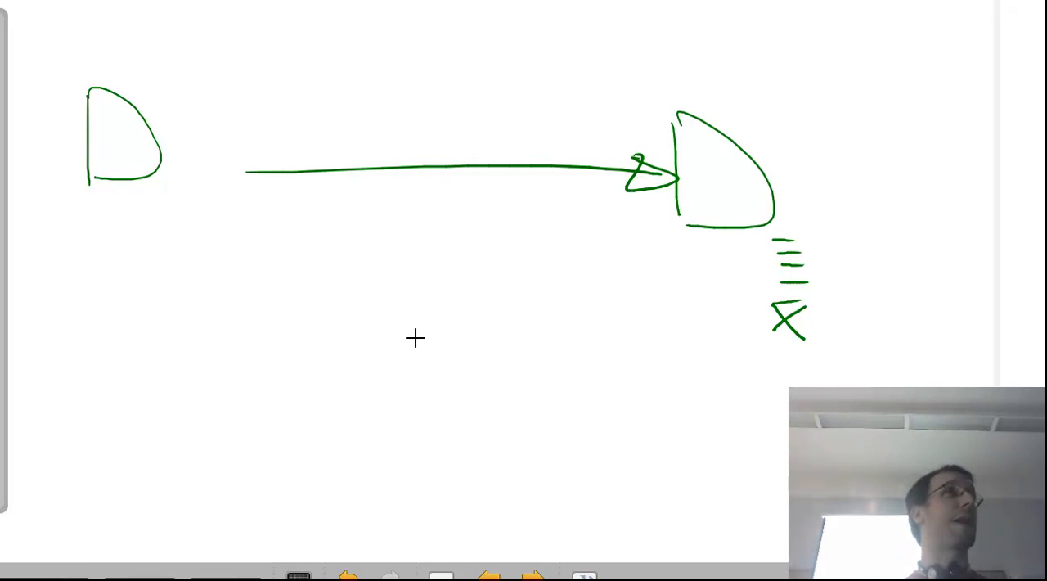
Switch from the whiteboard back to the server's PARTAGE file filter properties.
left_click(828, 574)
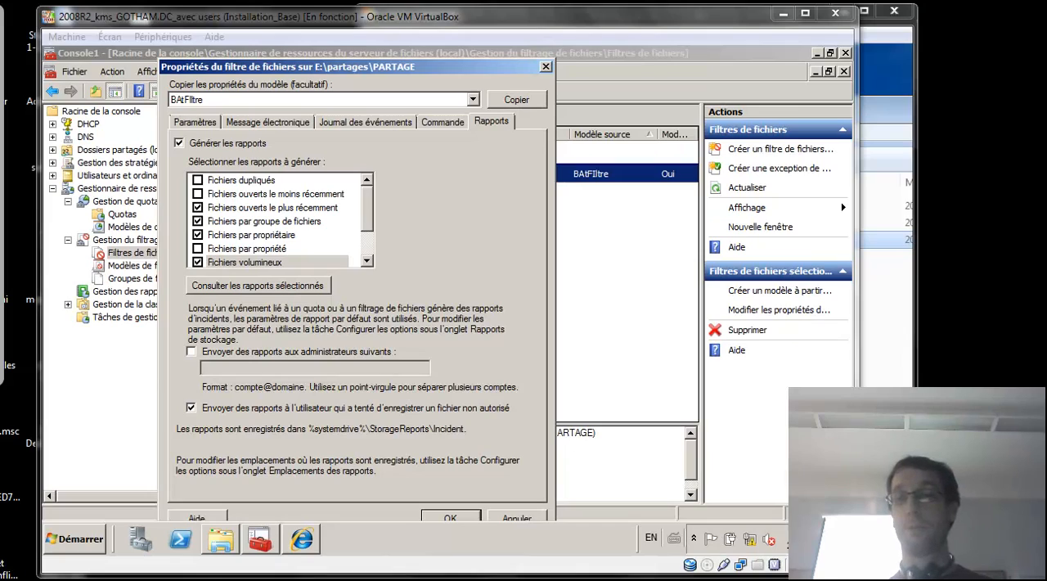
key("alt+Tab")
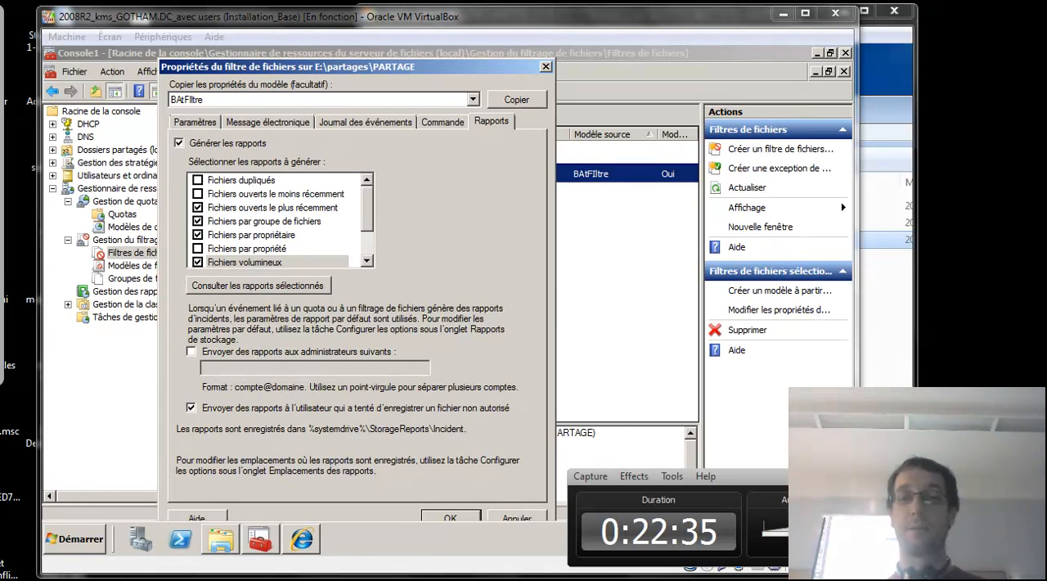